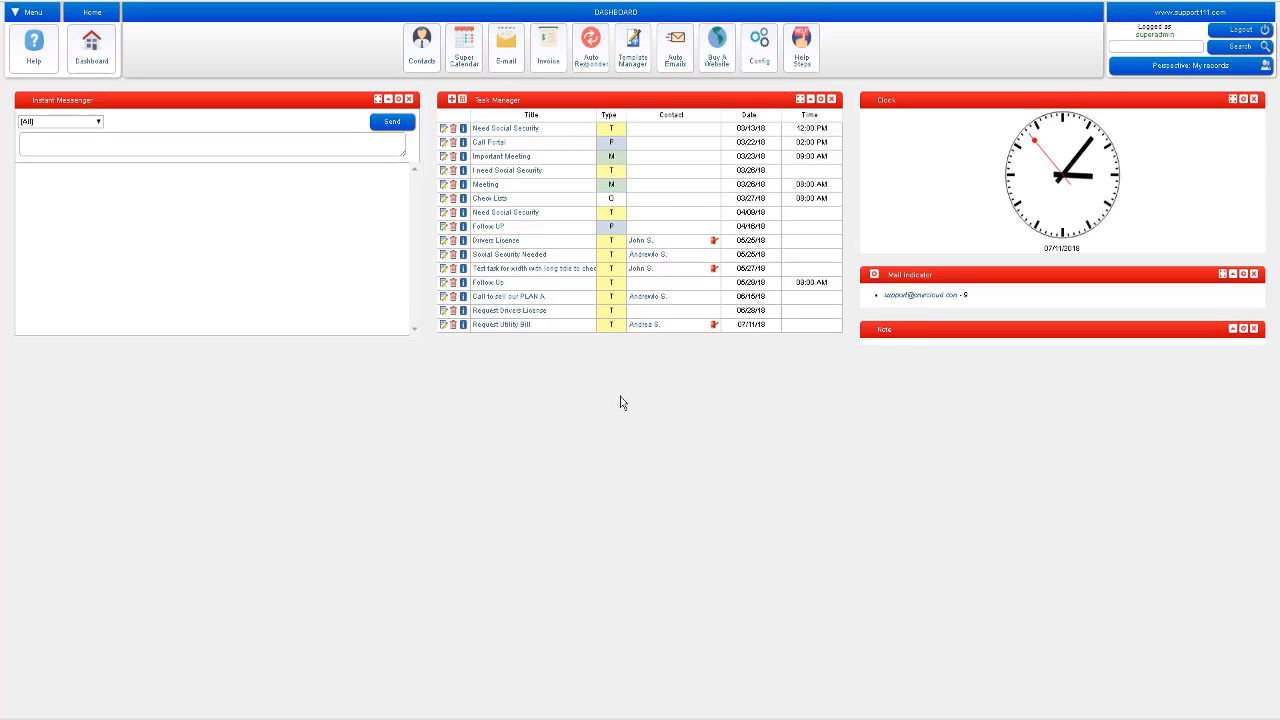
# Step: Switch from the dashboard to the Auto Emails list of automatic e-mail triggers
pyautogui.click(677, 68)
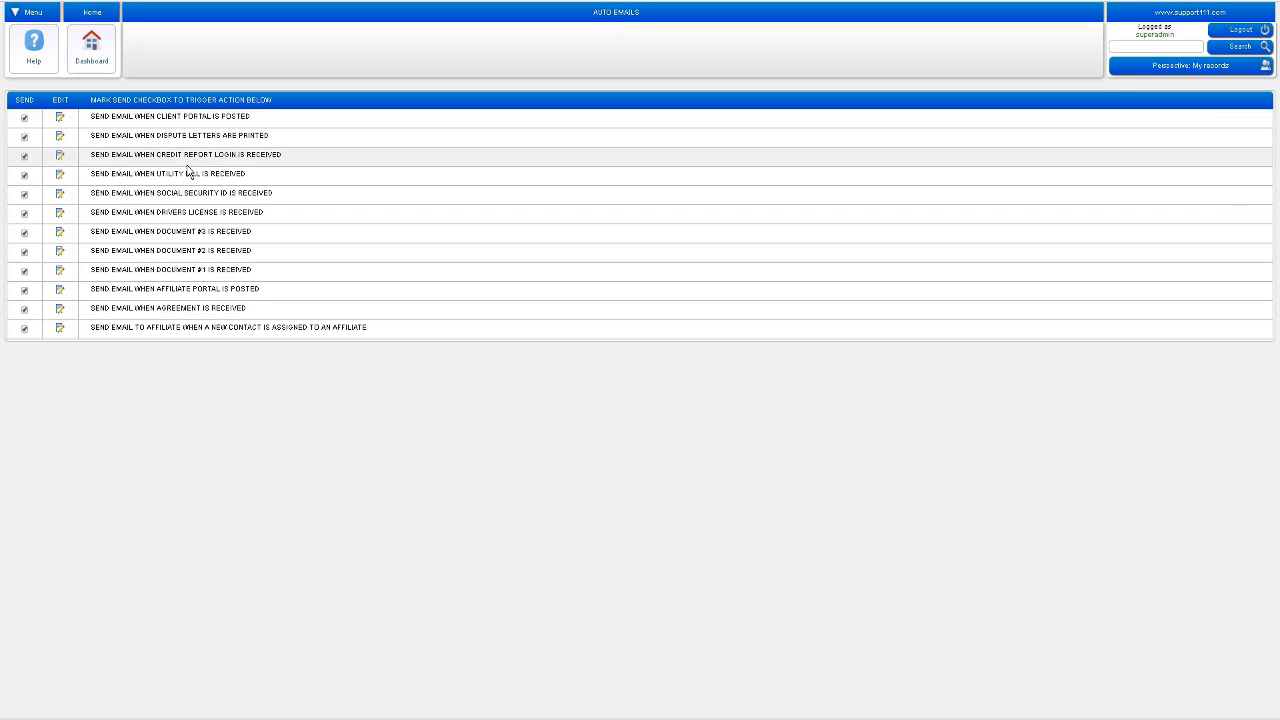
pyautogui.click(24, 157)
pyautogui.click(24, 156)
pyautogui.click(24, 175)
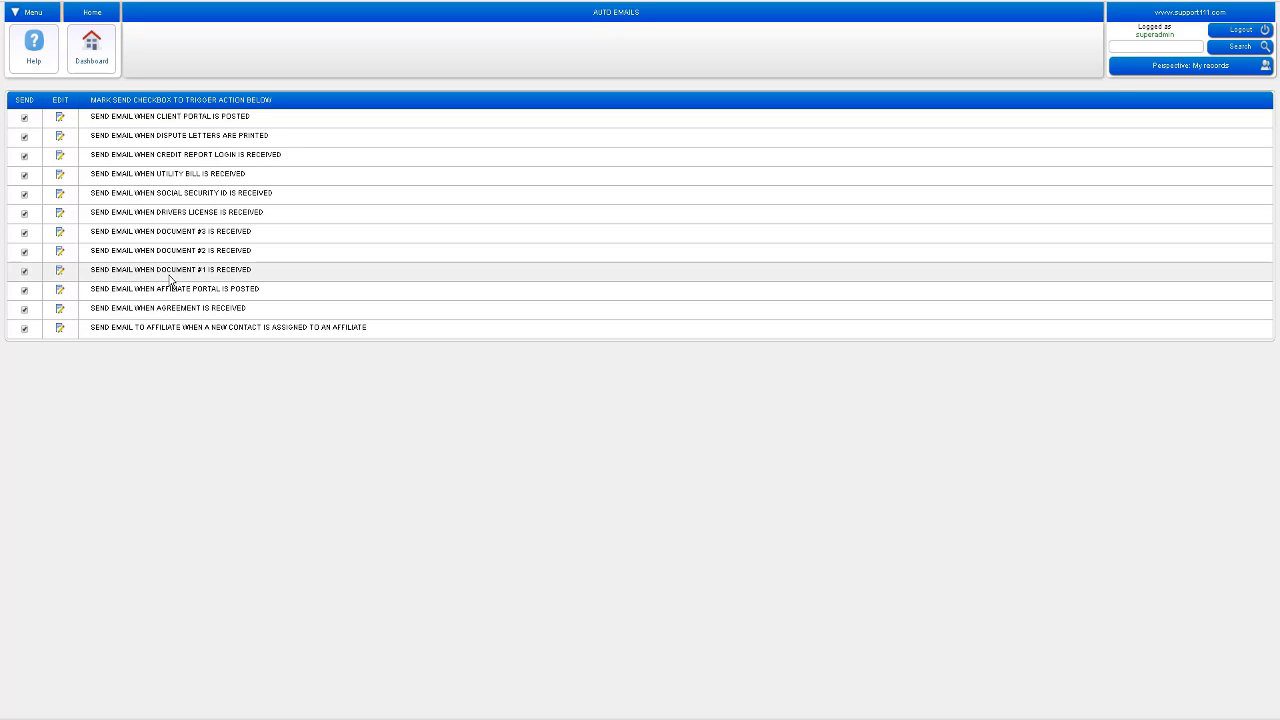
# Step: Look at the client-portal-posted e-mail template in Template Manager, then go back to the dashboard
pyautogui.click(60, 118)
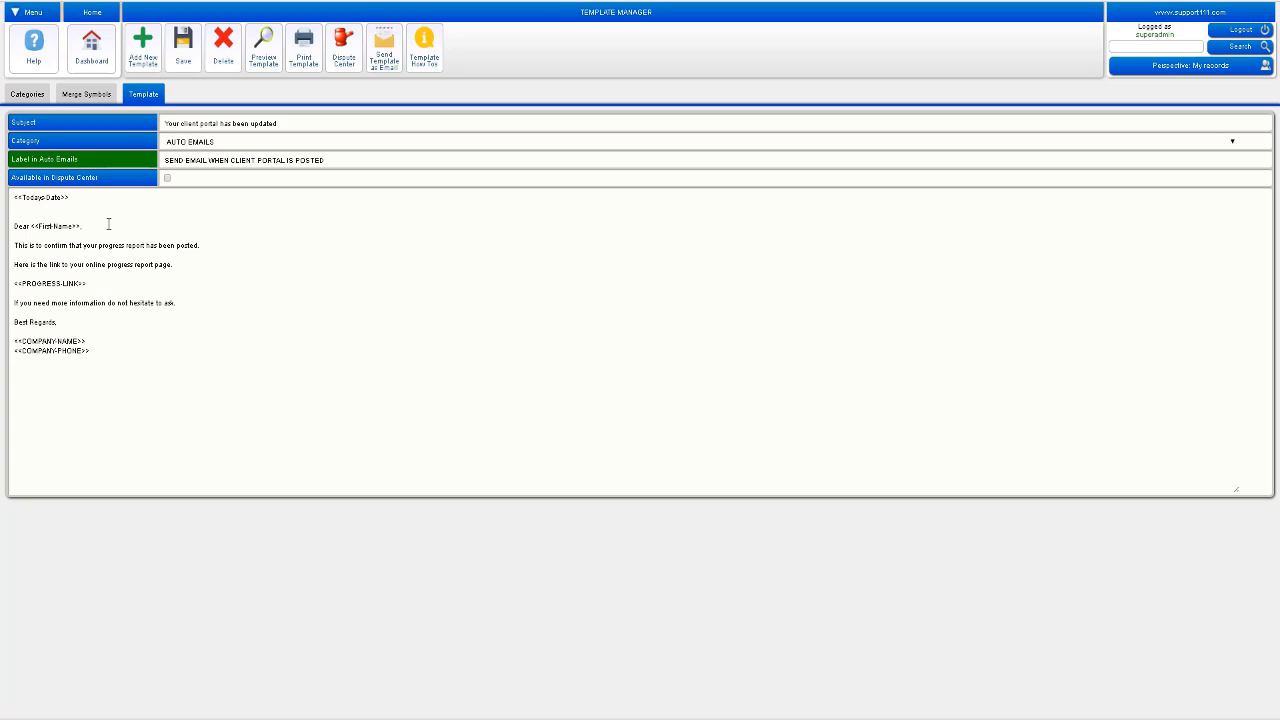
pyautogui.click(91, 63)
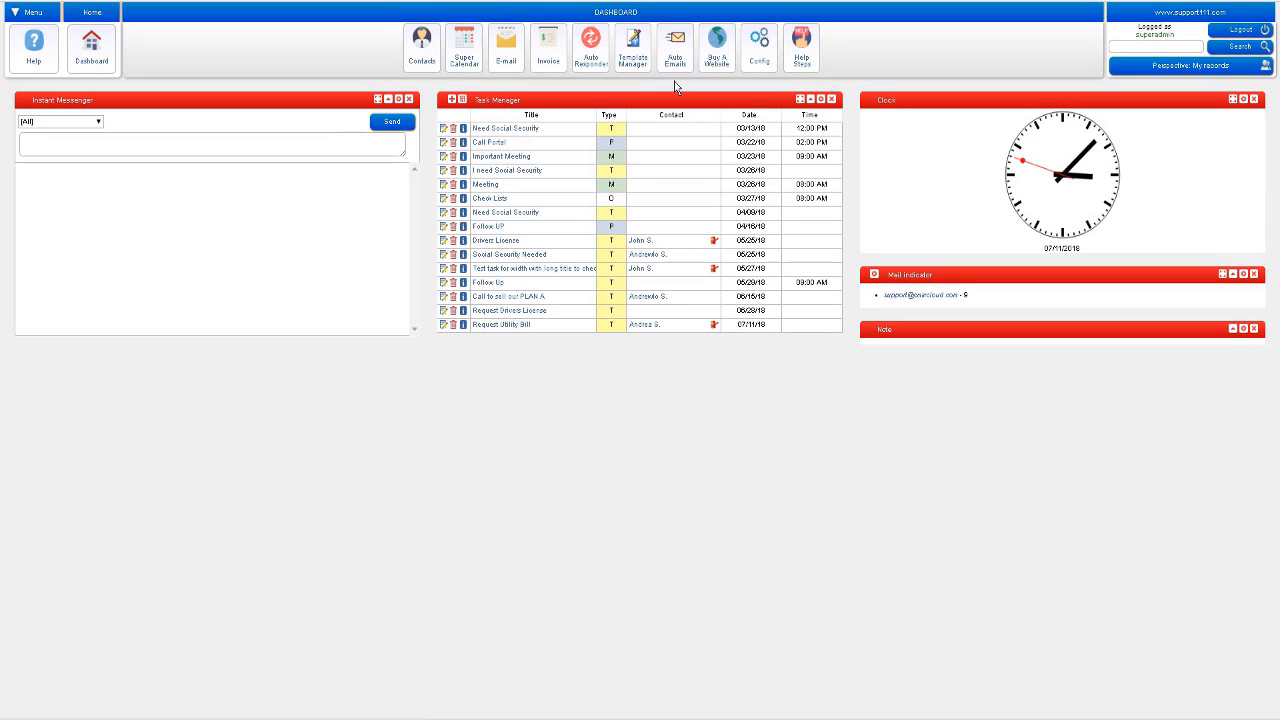
# Step: Start a new contact in Contacts and enter the client's first and last name
pyautogui.click(422, 62)
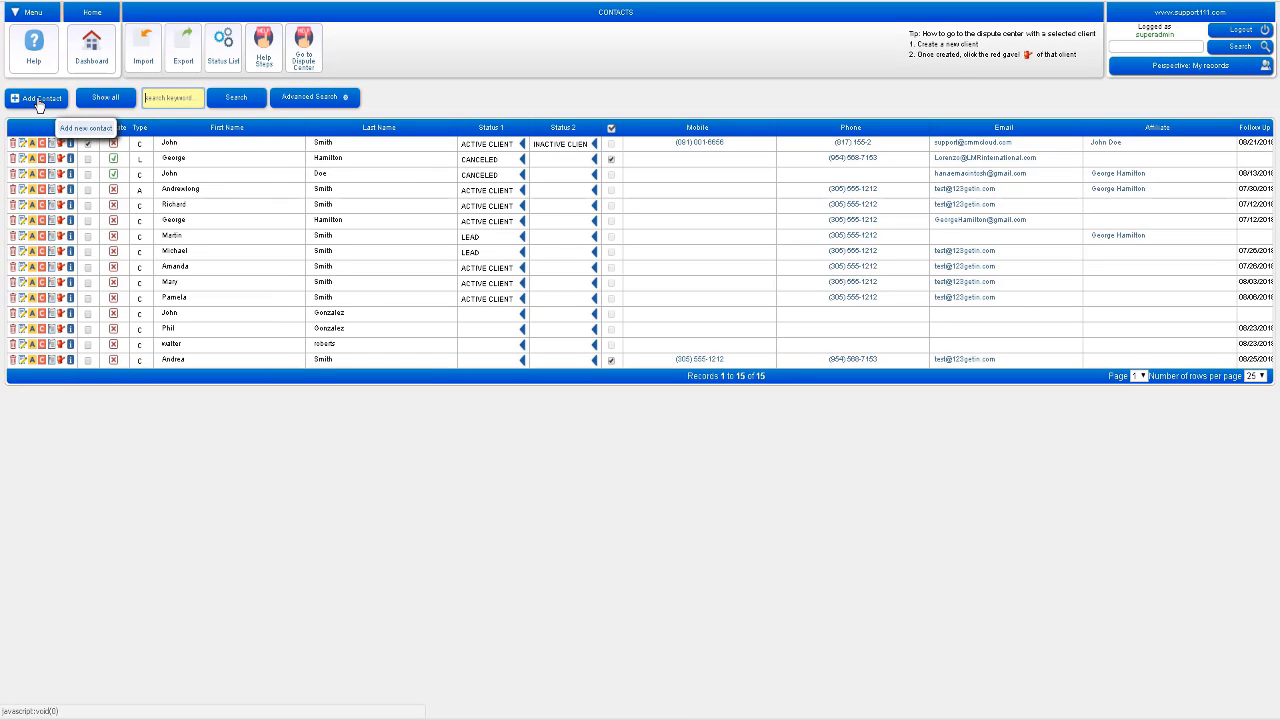
pyautogui.click(38, 100)
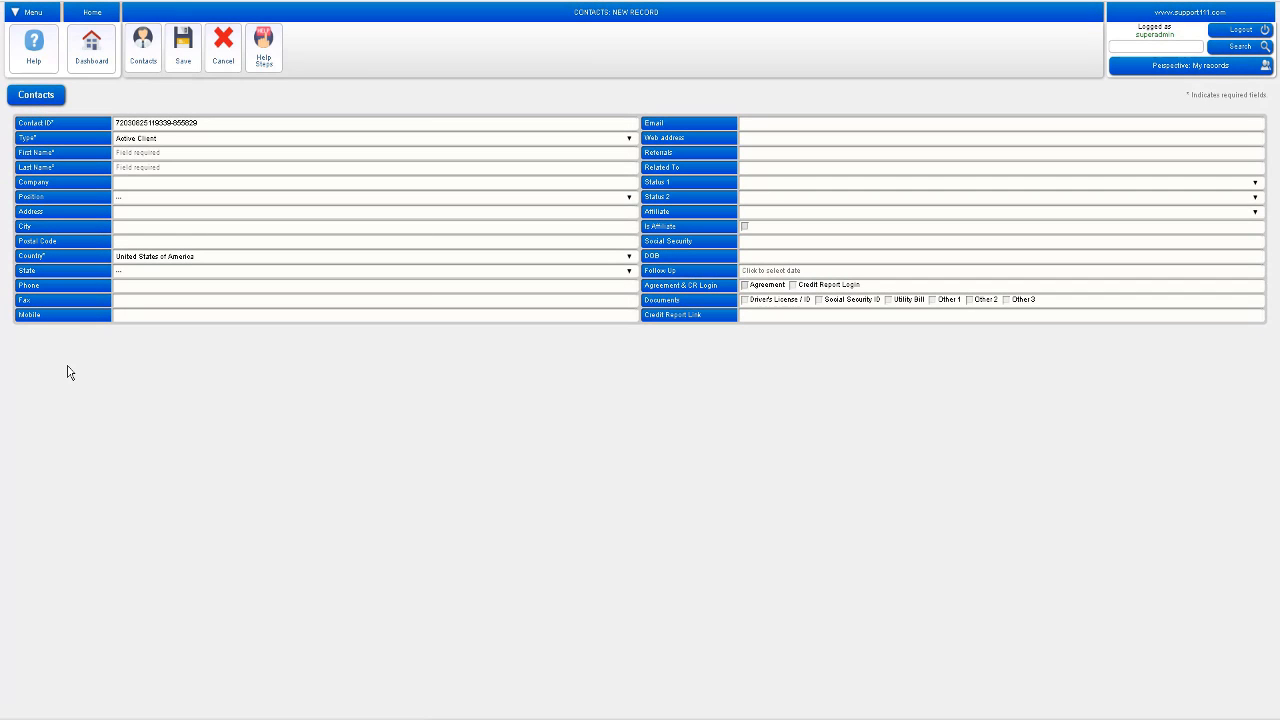
pyautogui.click(130, 153)
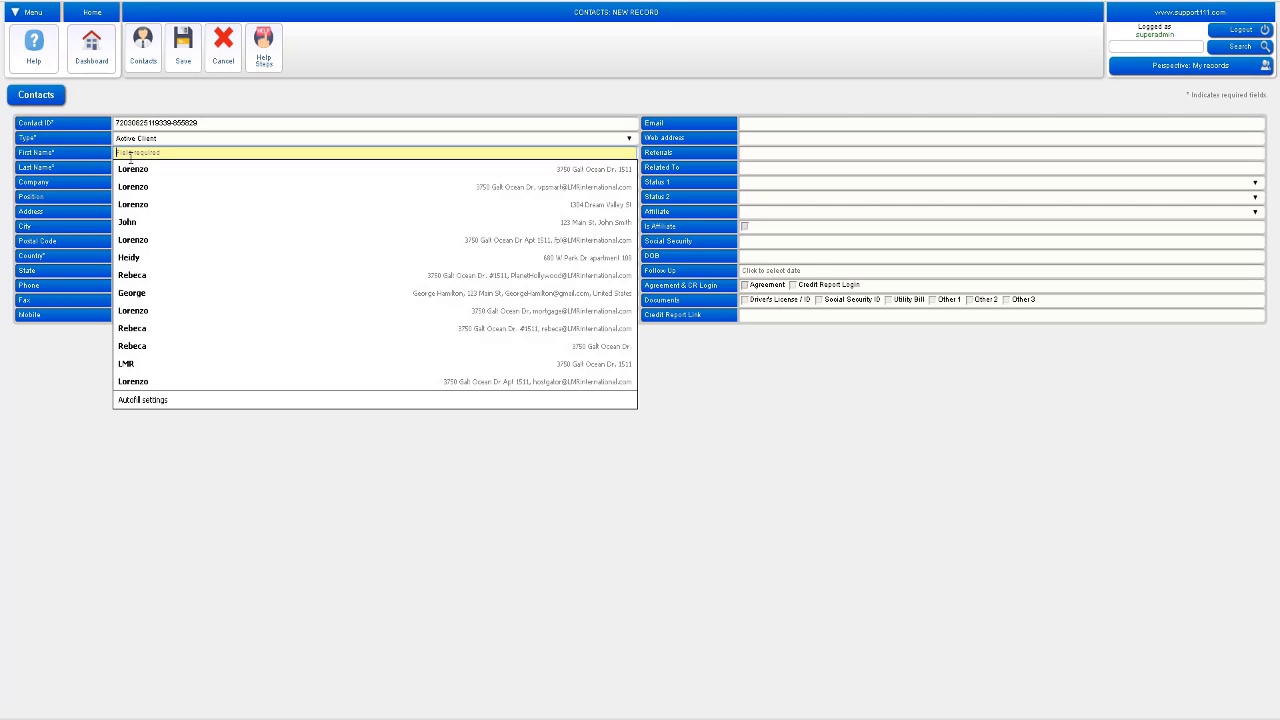
pyautogui.write('HA')
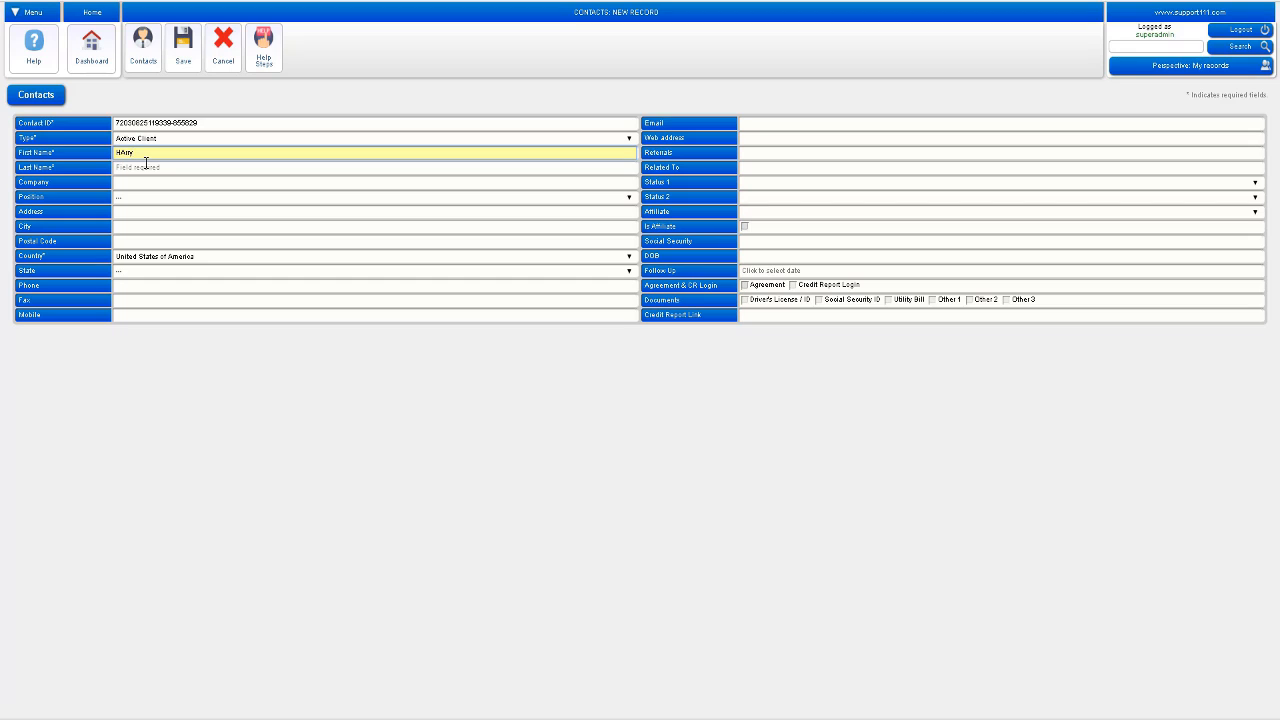
pyautogui.press('BackSpace')
pyautogui.click(136, 166)
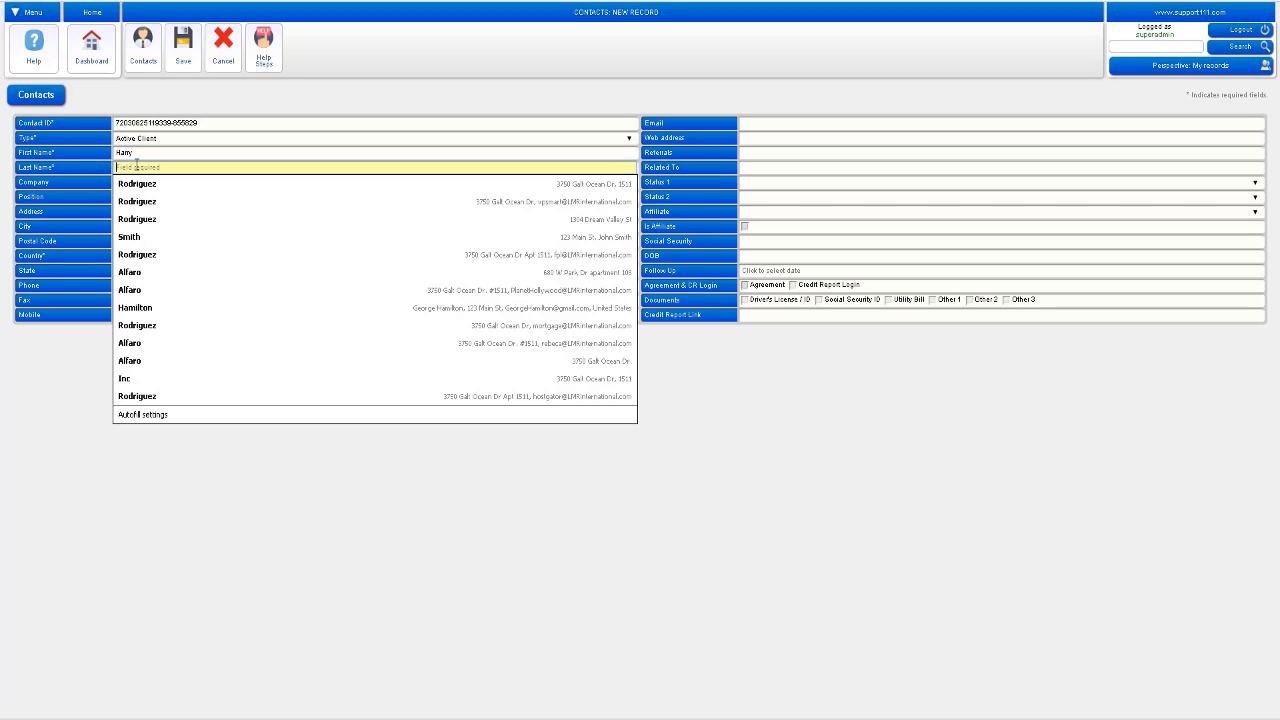
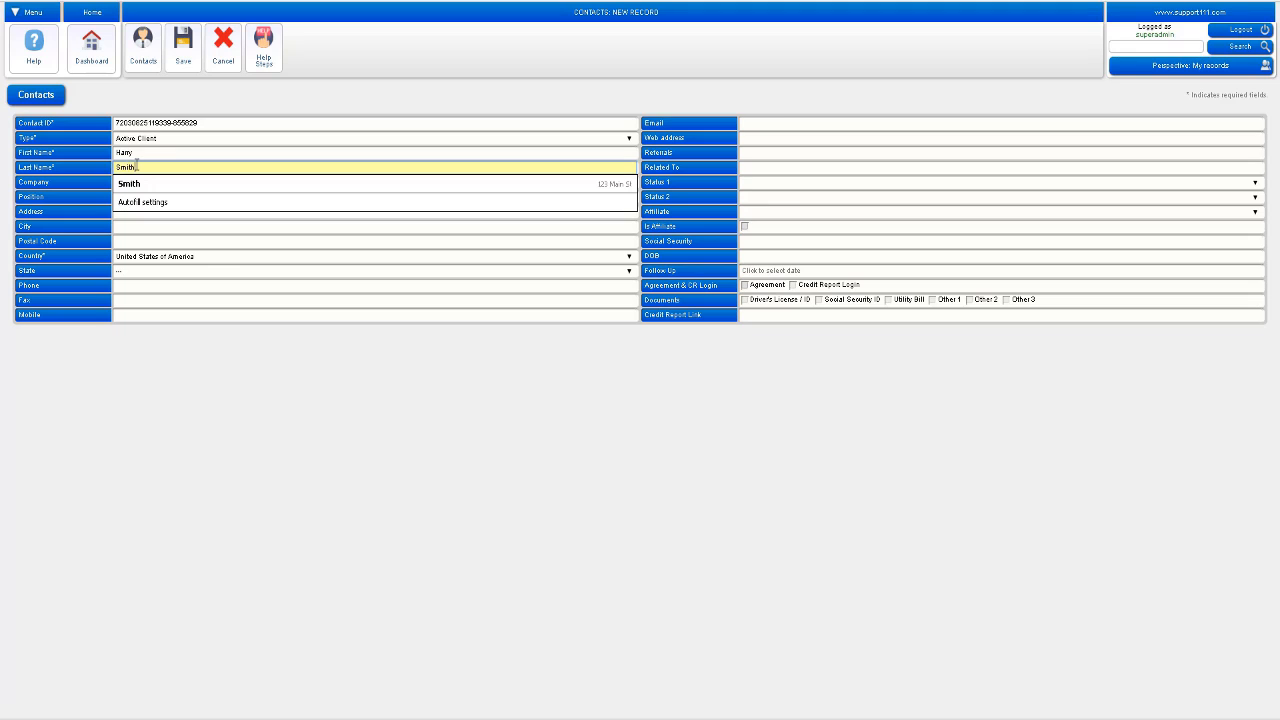
pyautogui.click(305, 103)
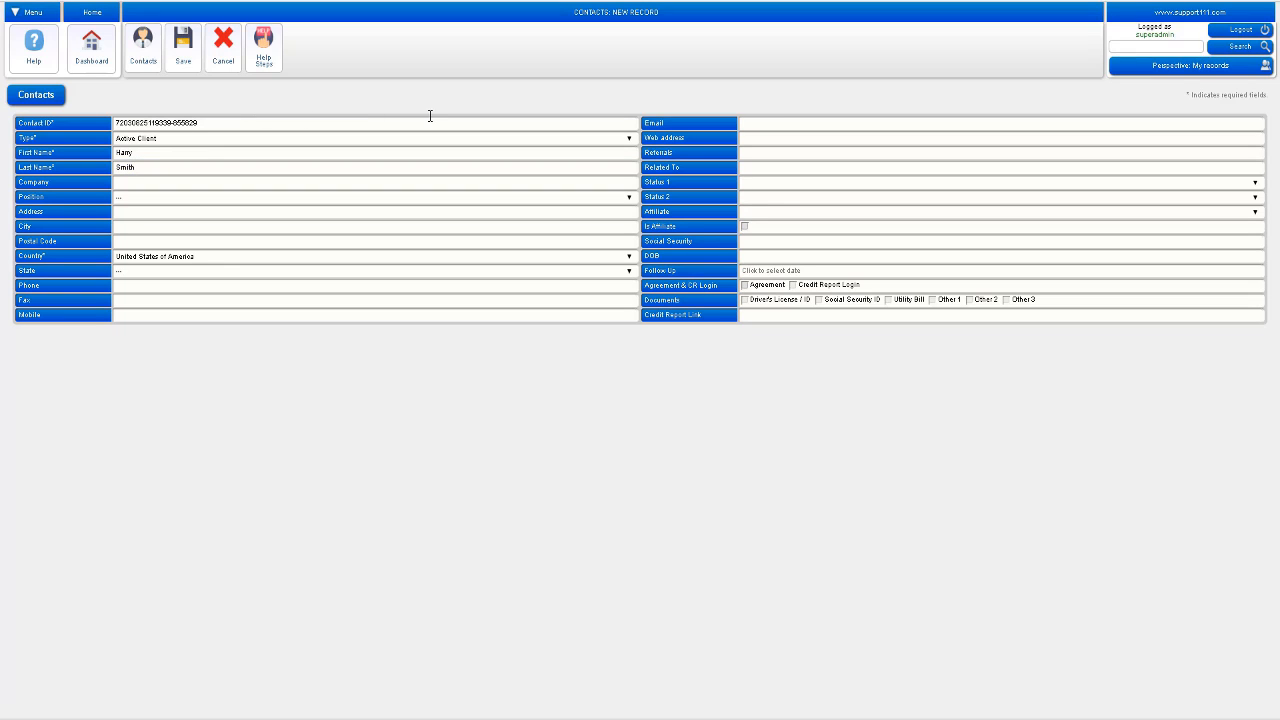
# Step: Fill in the contact's e-mail address
pyautogui.click(752, 122)
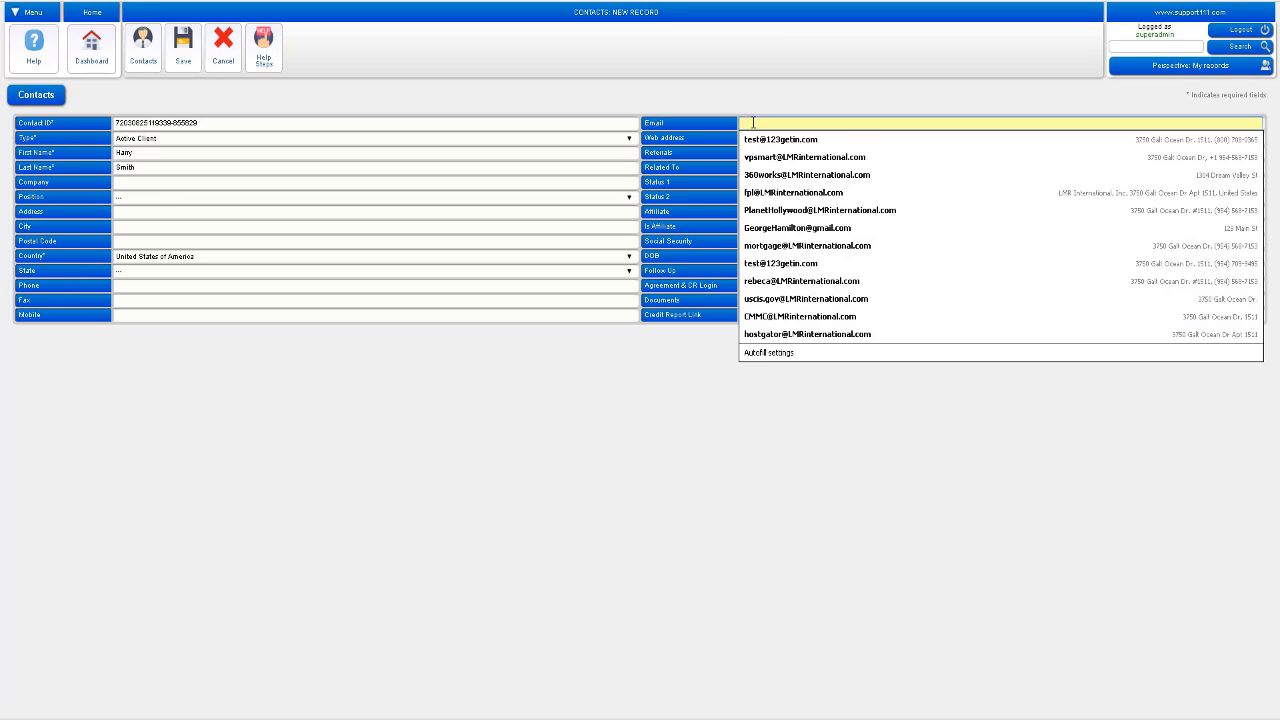
pyautogui.write('E')
pyautogui.press('BackSpace')
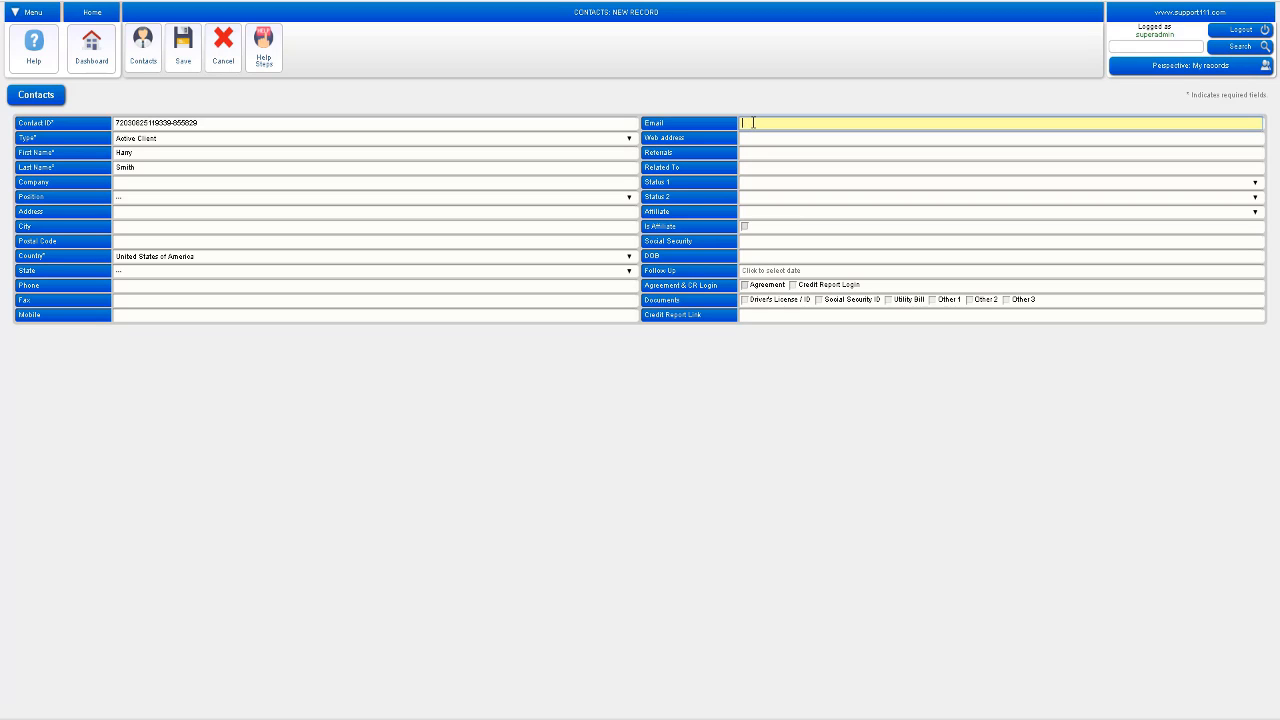
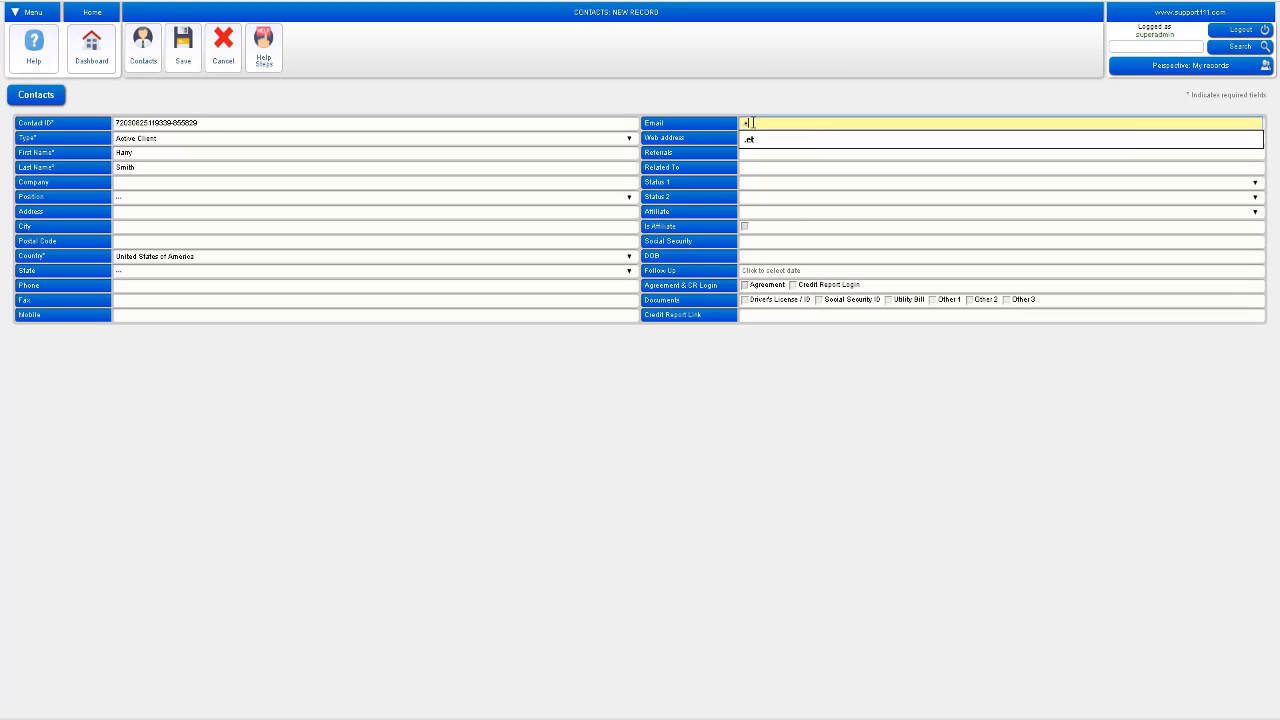
pyautogui.click(751, 89)
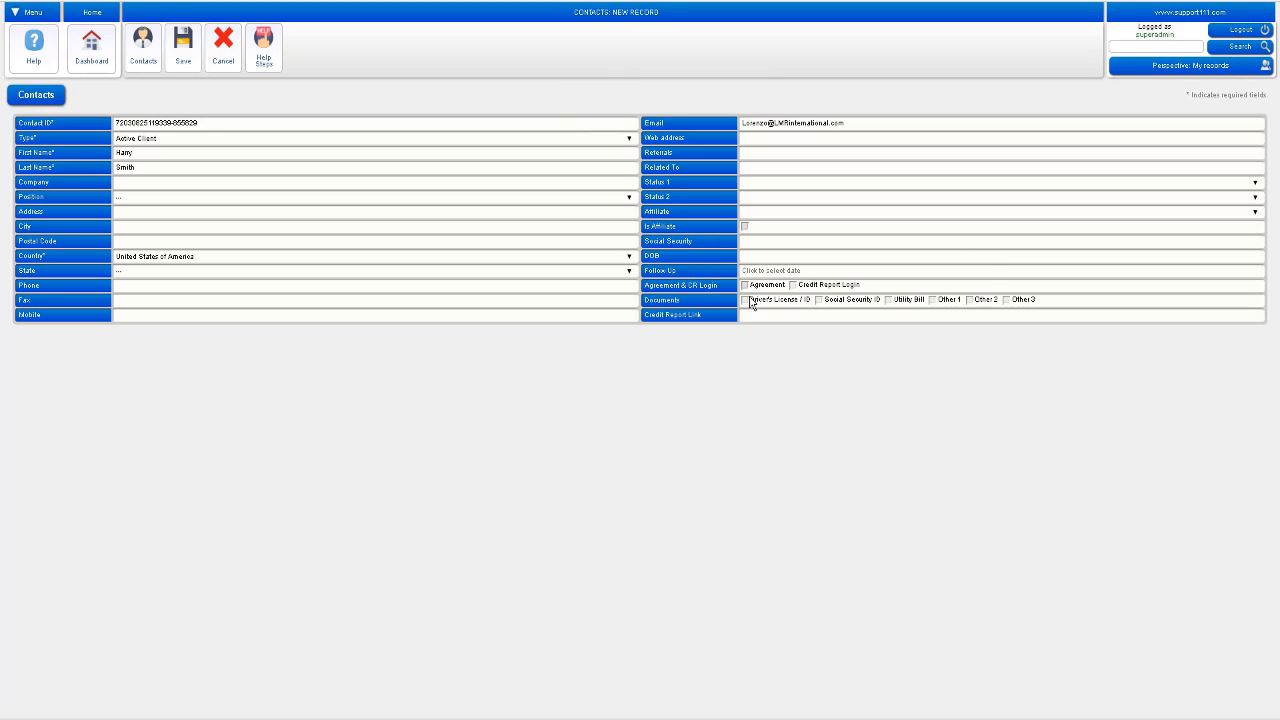
# Step: Choose the IdentityIQ get-all-your-reports URL from the autocomplete list as the Credit Report Link
pyautogui.moveTo(779, 302)
pyautogui.click(775, 314)
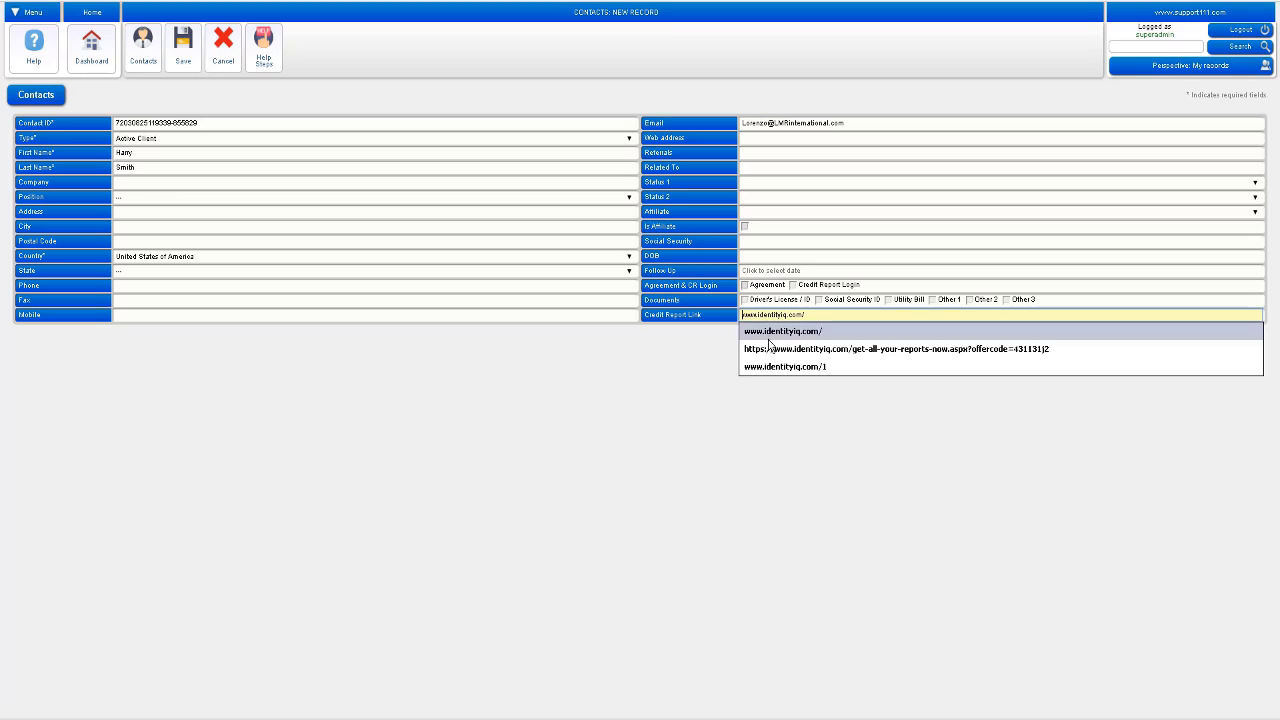
pyautogui.click(771, 348)
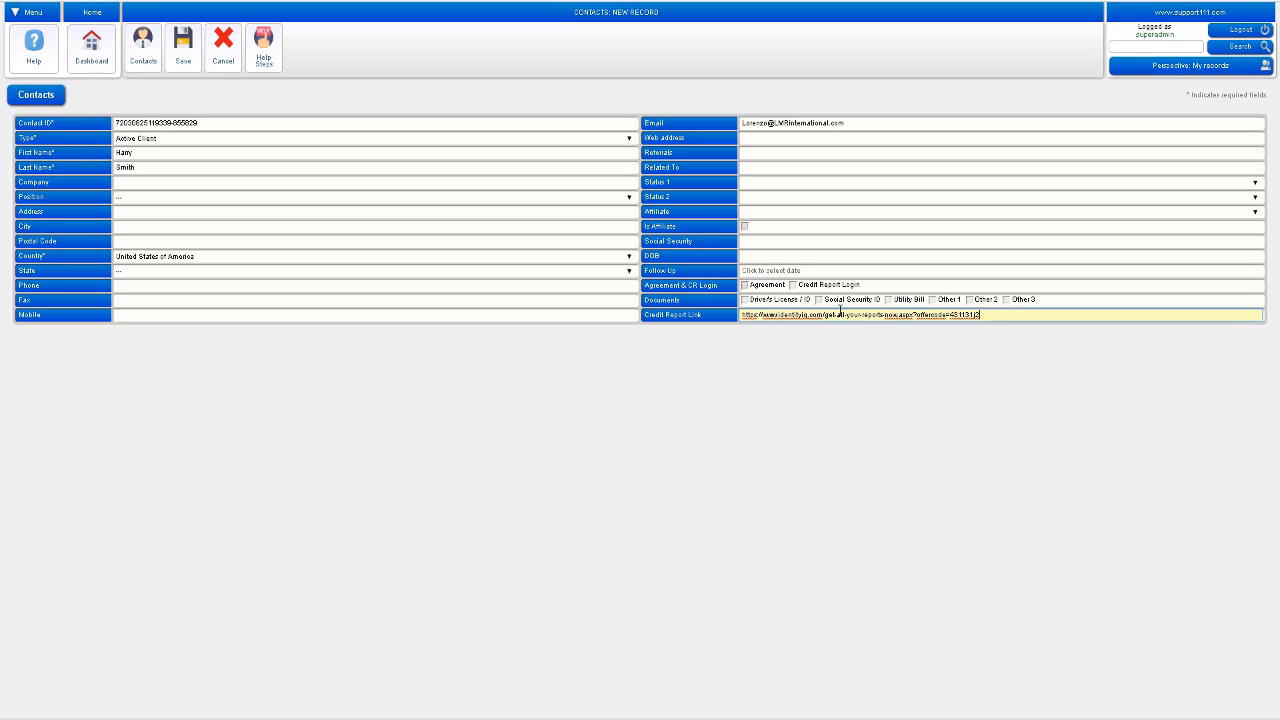
pyautogui.moveTo(826, 292)
pyautogui.click(629, 121)
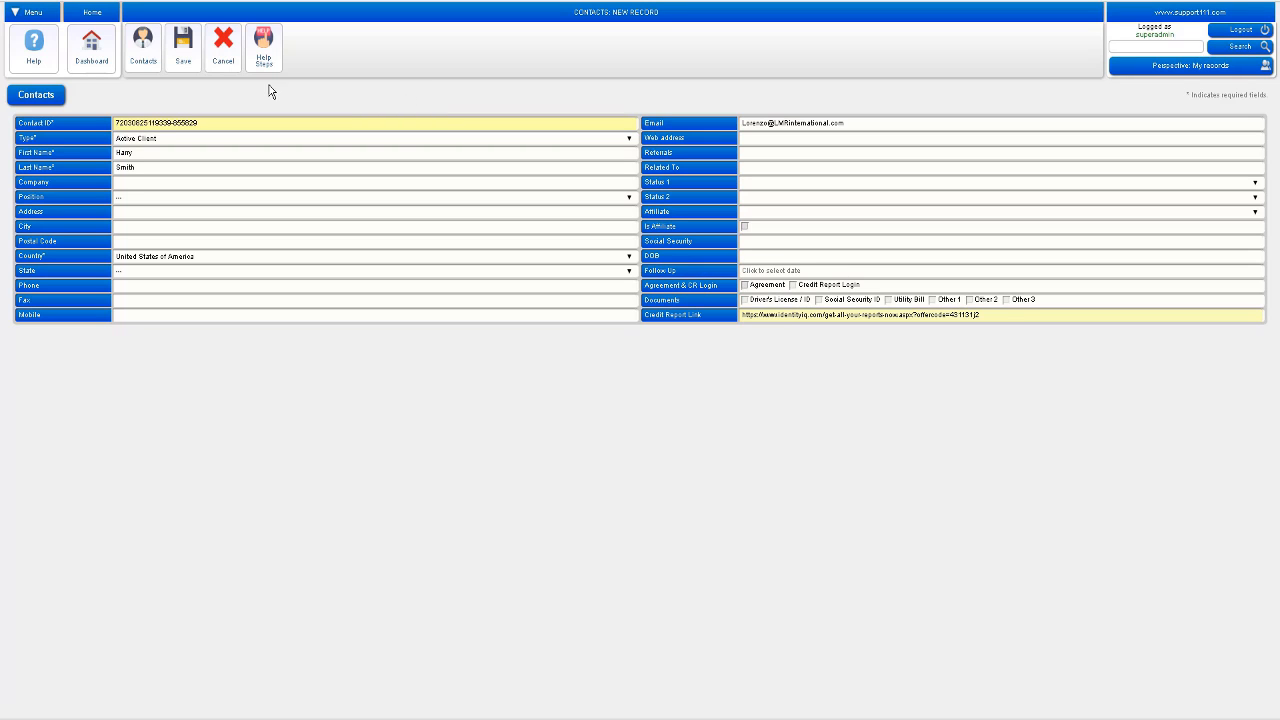
# Step: Save the new contact, post its disputes to the client portal, and dismiss the confirmation
pyautogui.click(188, 62)
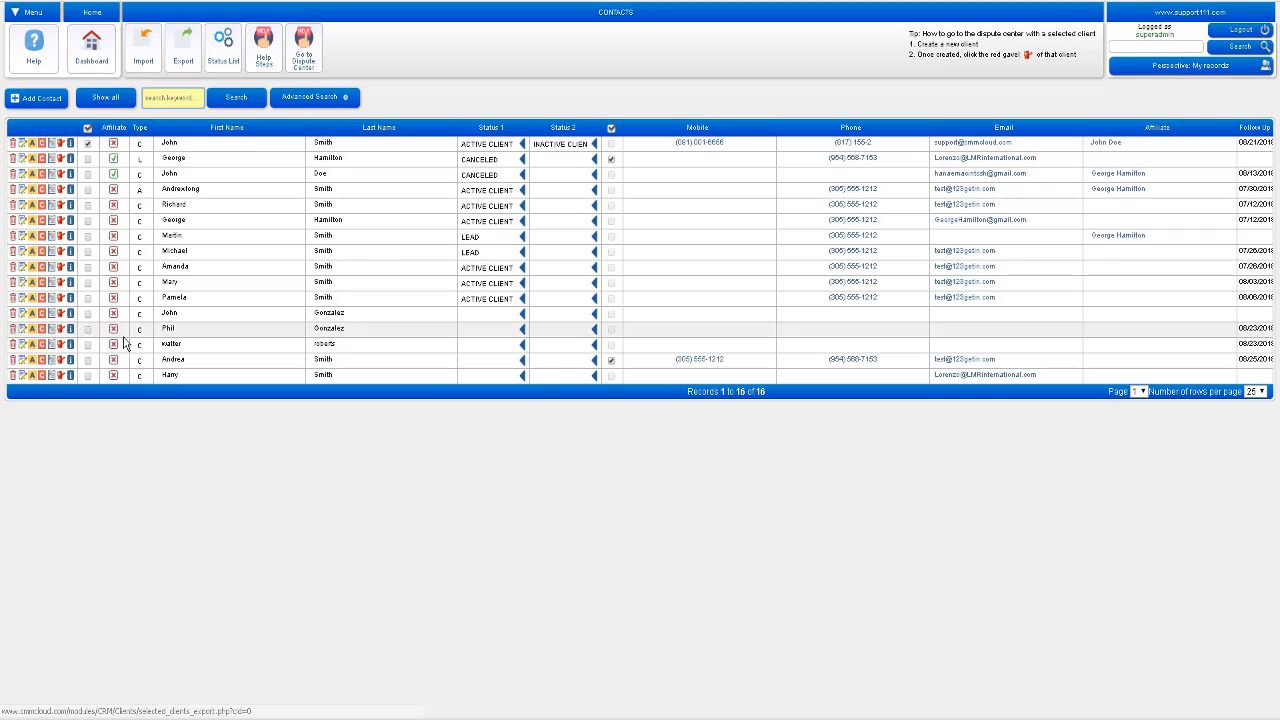
pyautogui.click(41, 377)
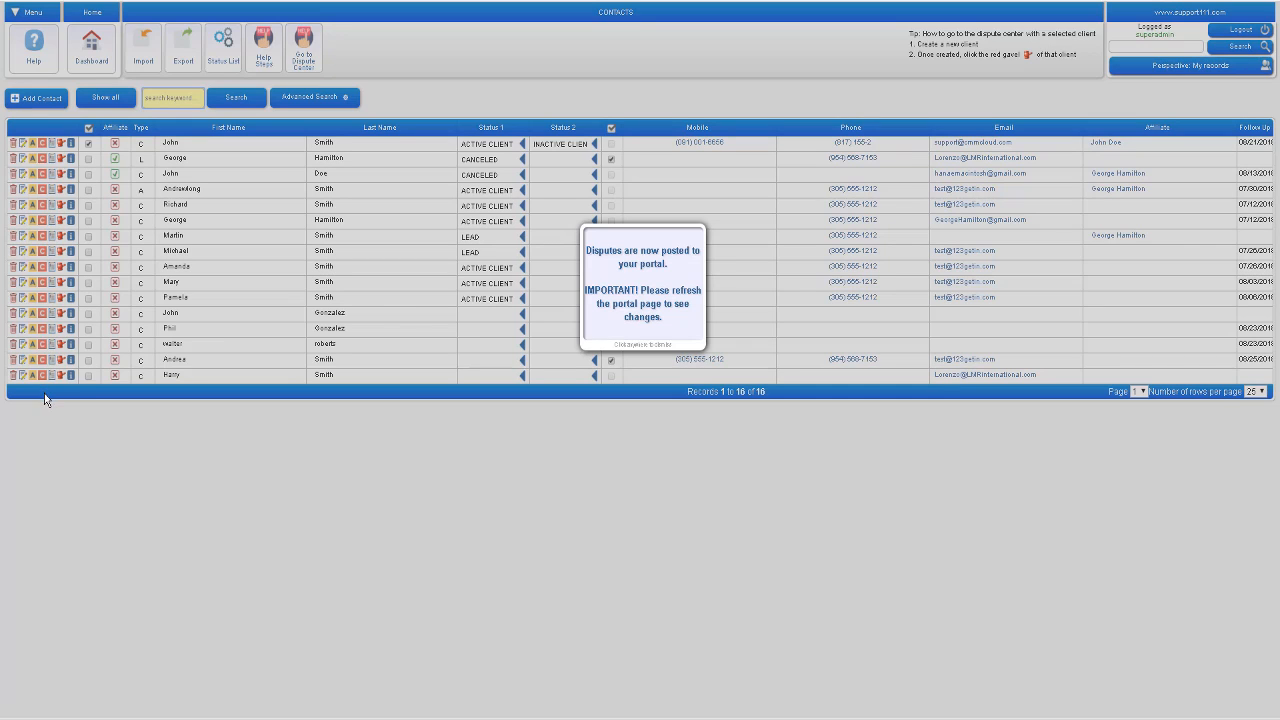
pyautogui.click(43, 375)
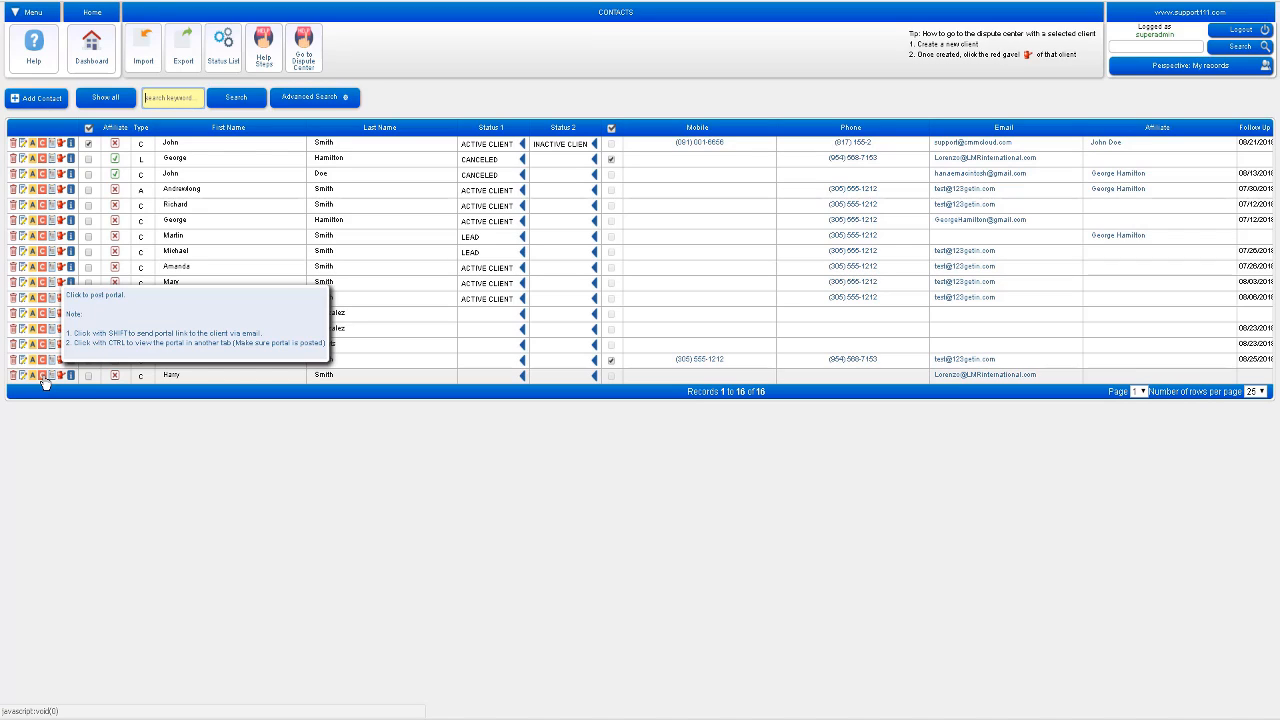
# Step: Open the new client's portal in a separate tab and scroll down to the services agreement form
pyautogui.click(43, 378)
pyautogui.click(43, 378)
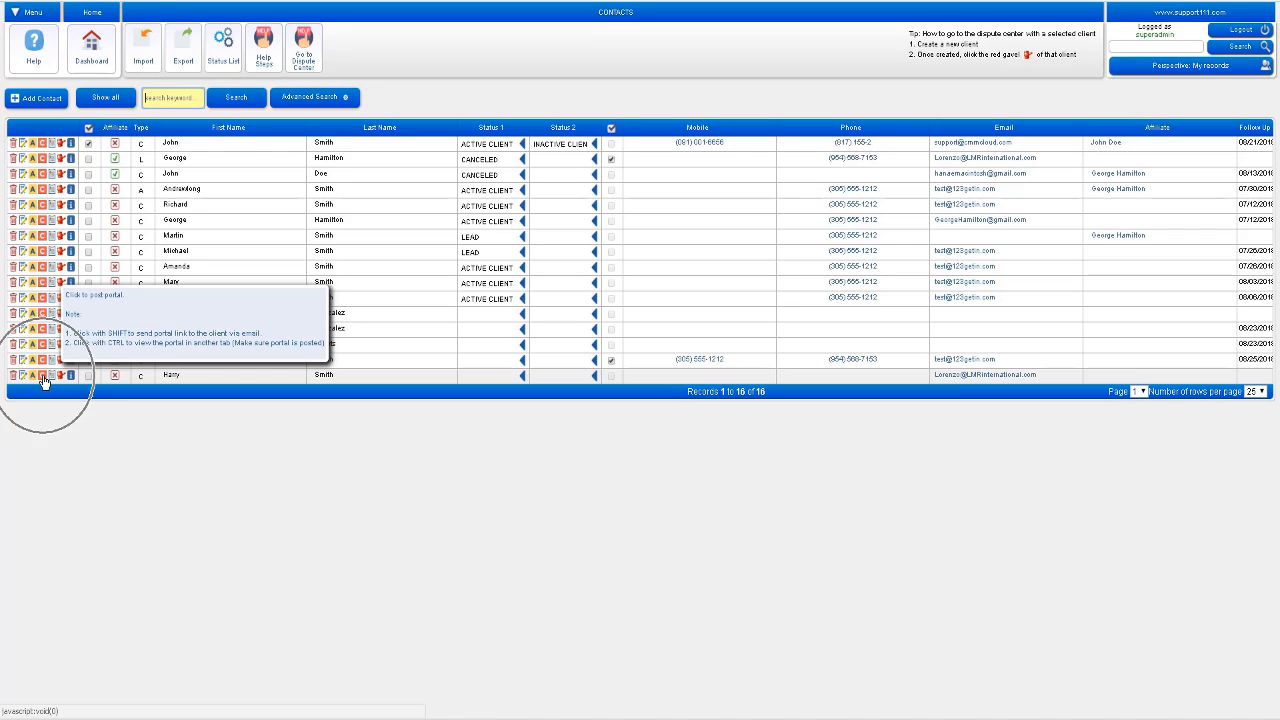
pyautogui.click(43, 378)
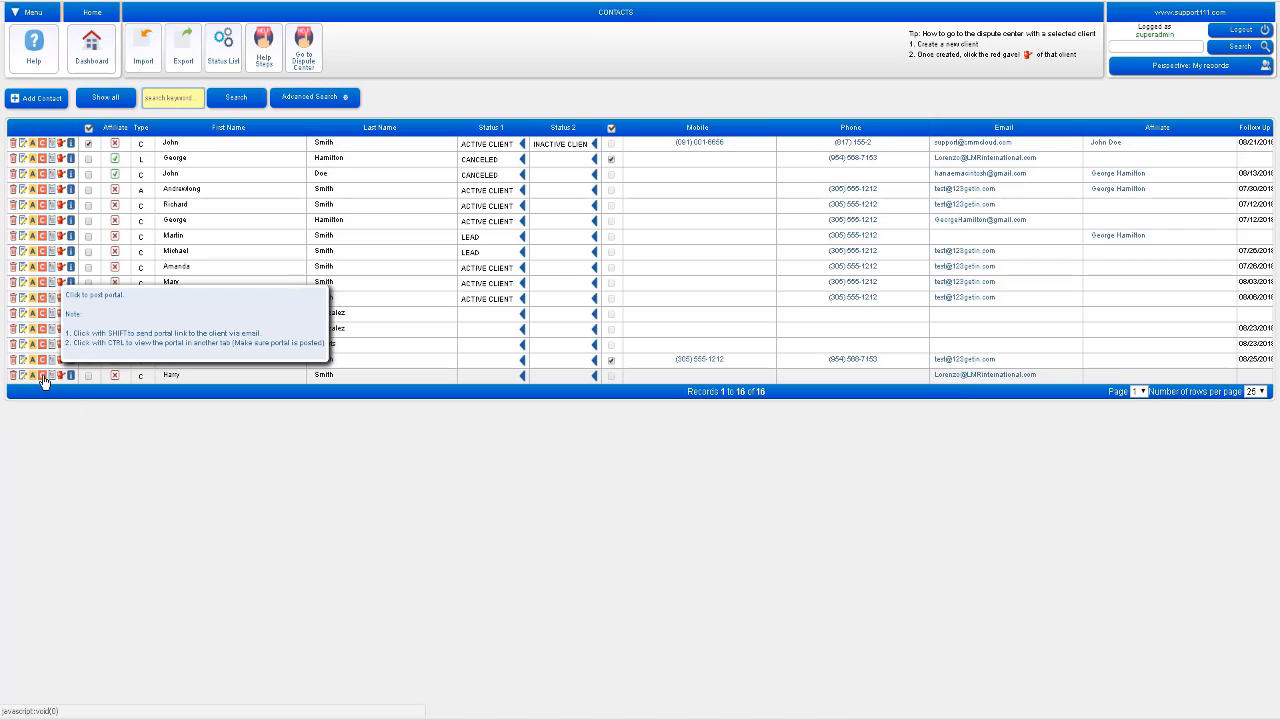
pyautogui.click(43, 378)
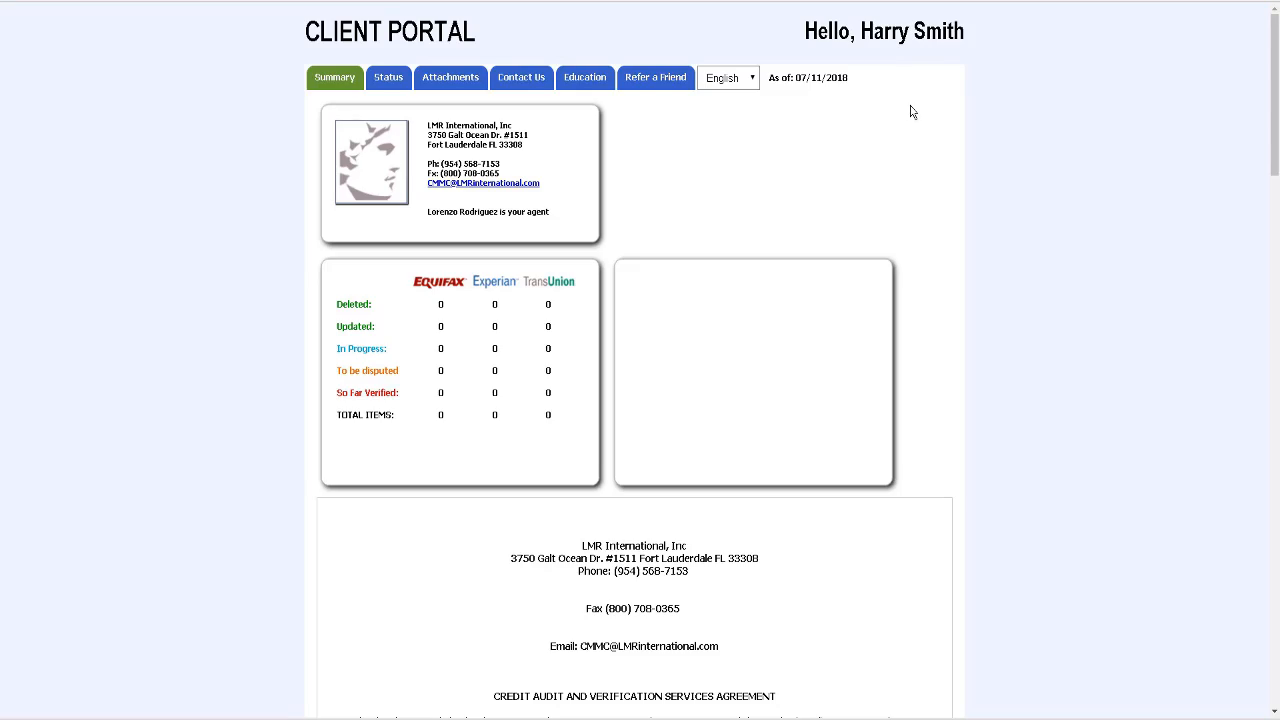
pyautogui.scroll(-6, 910, 112)
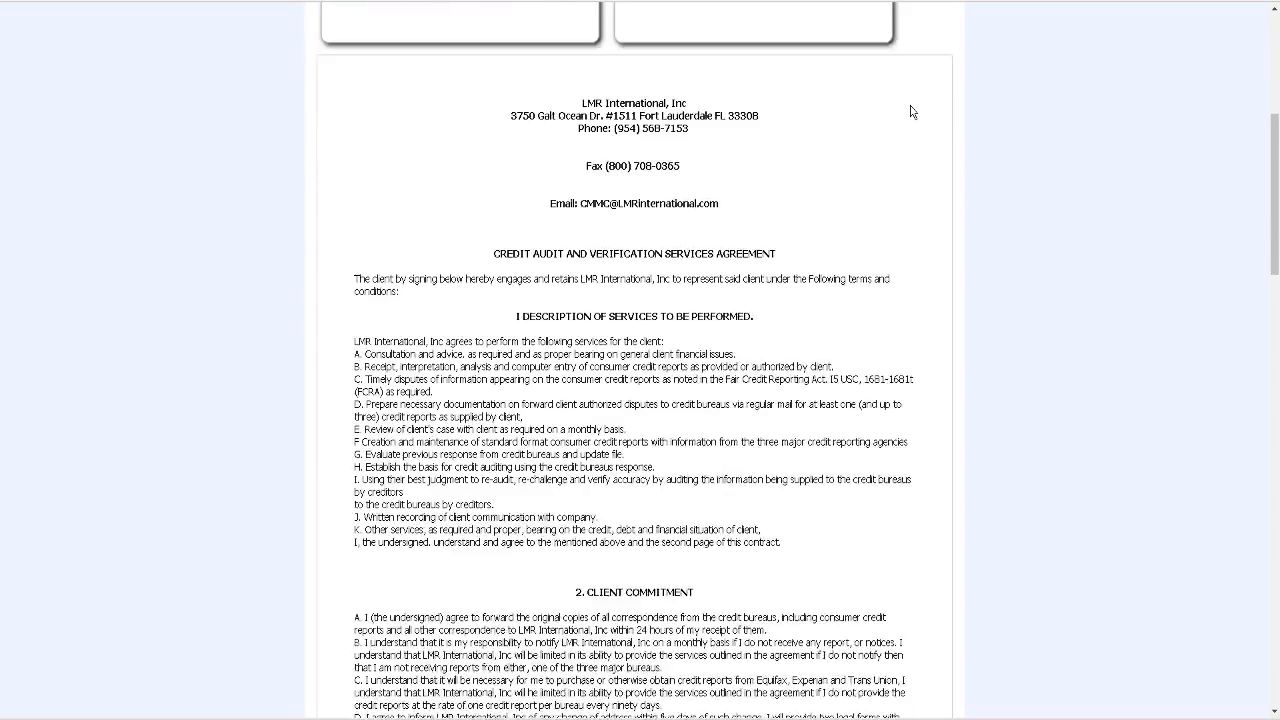
pyautogui.scroll(-5, 910, 112)
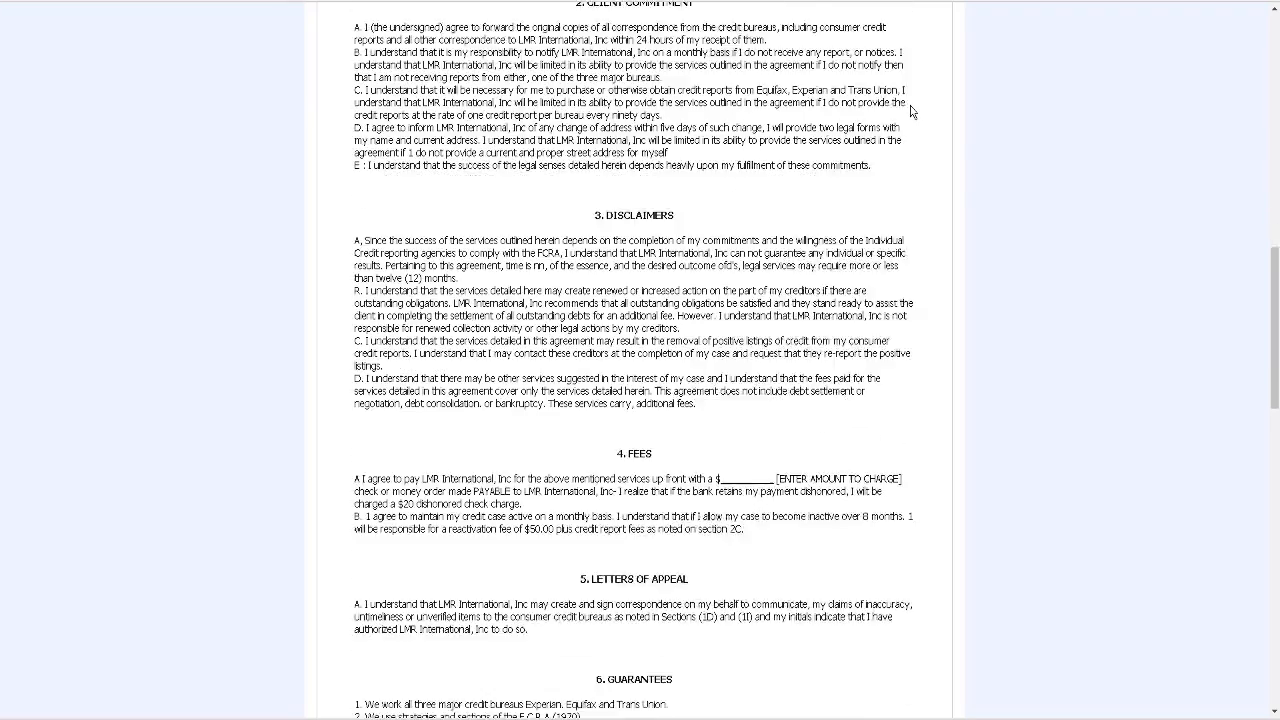
pyautogui.scroll(-4, 910, 112)
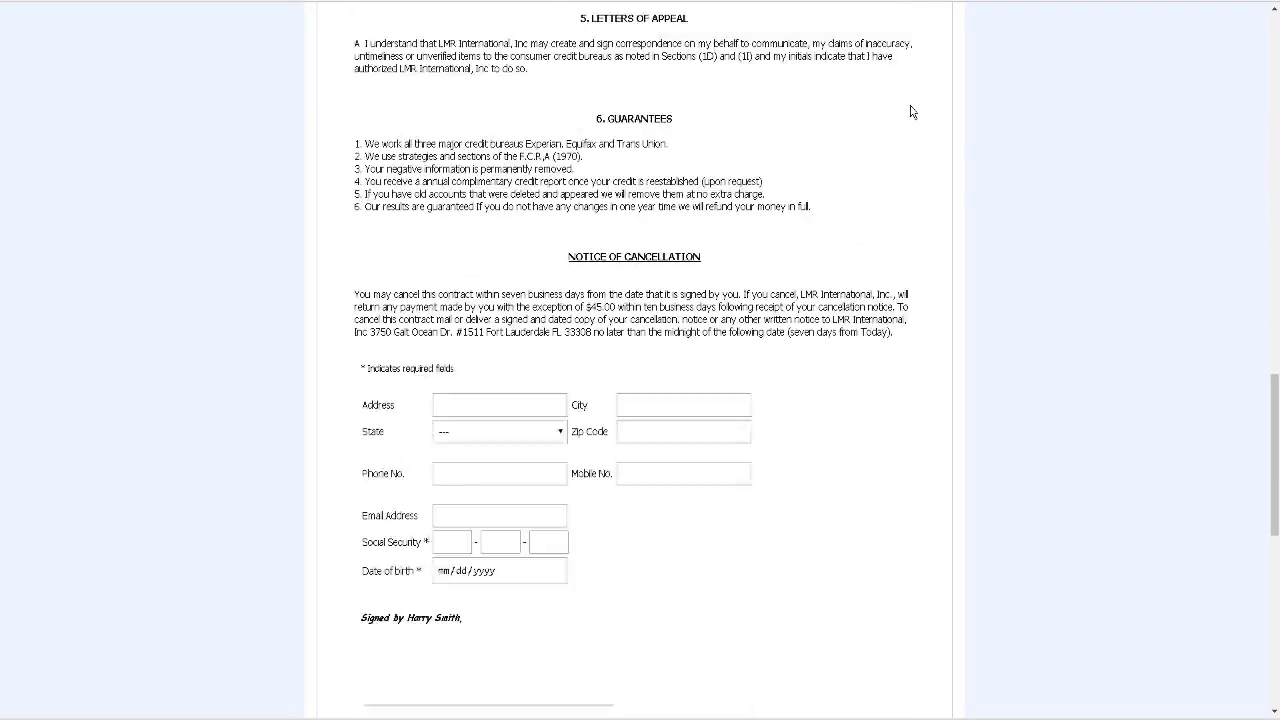
pyautogui.scroll(-1, 910, 112)
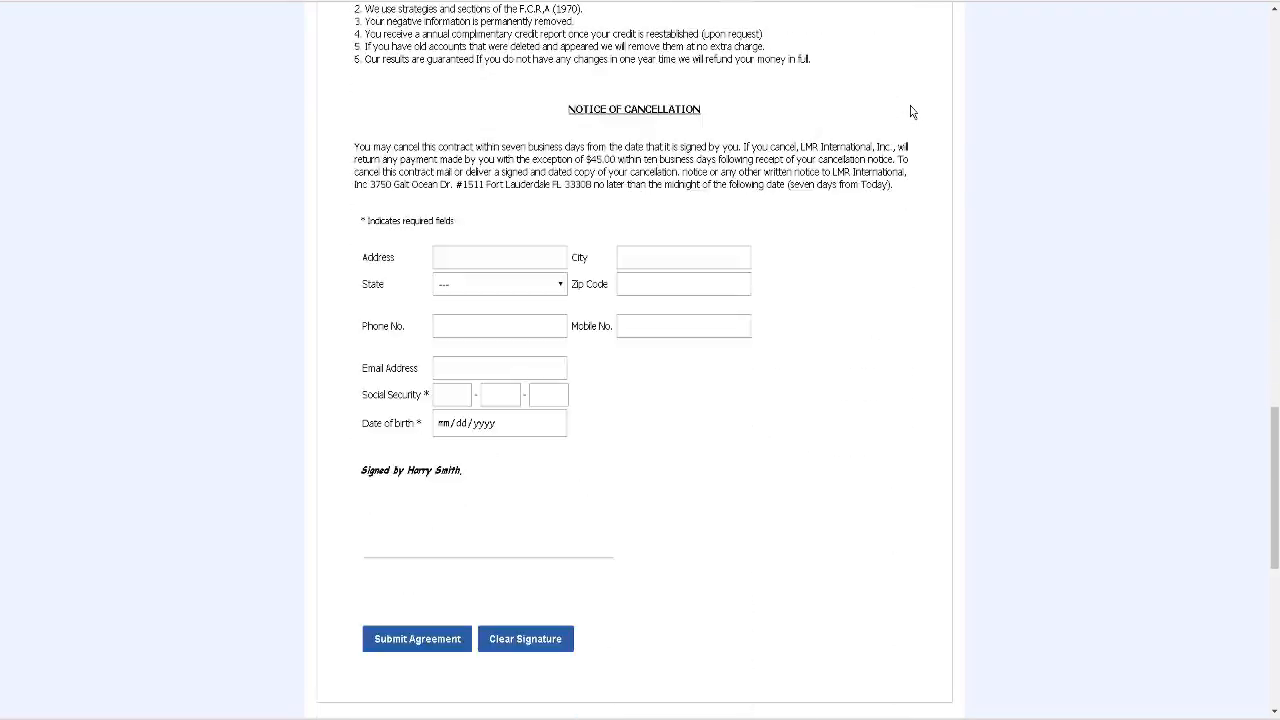
# Step: Enter the client's street address, city, state and zip code in the agreement form
pyautogui.click(490, 257)
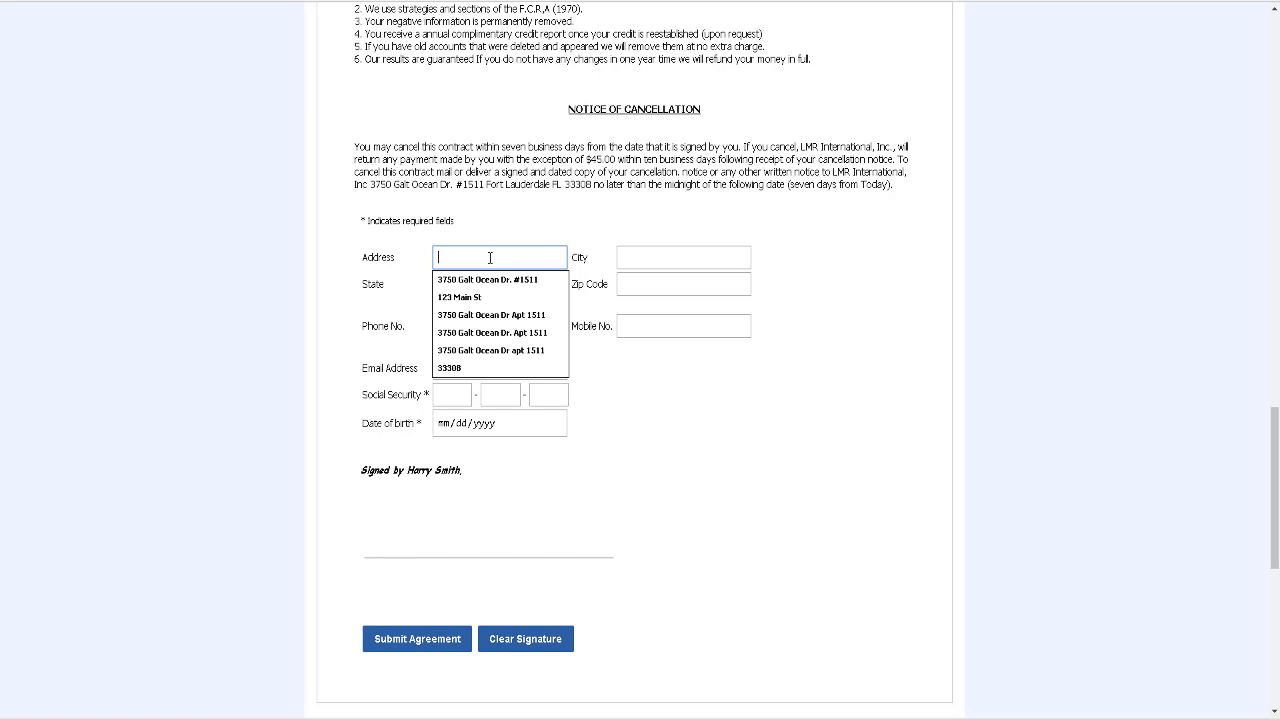
pyautogui.write('123')
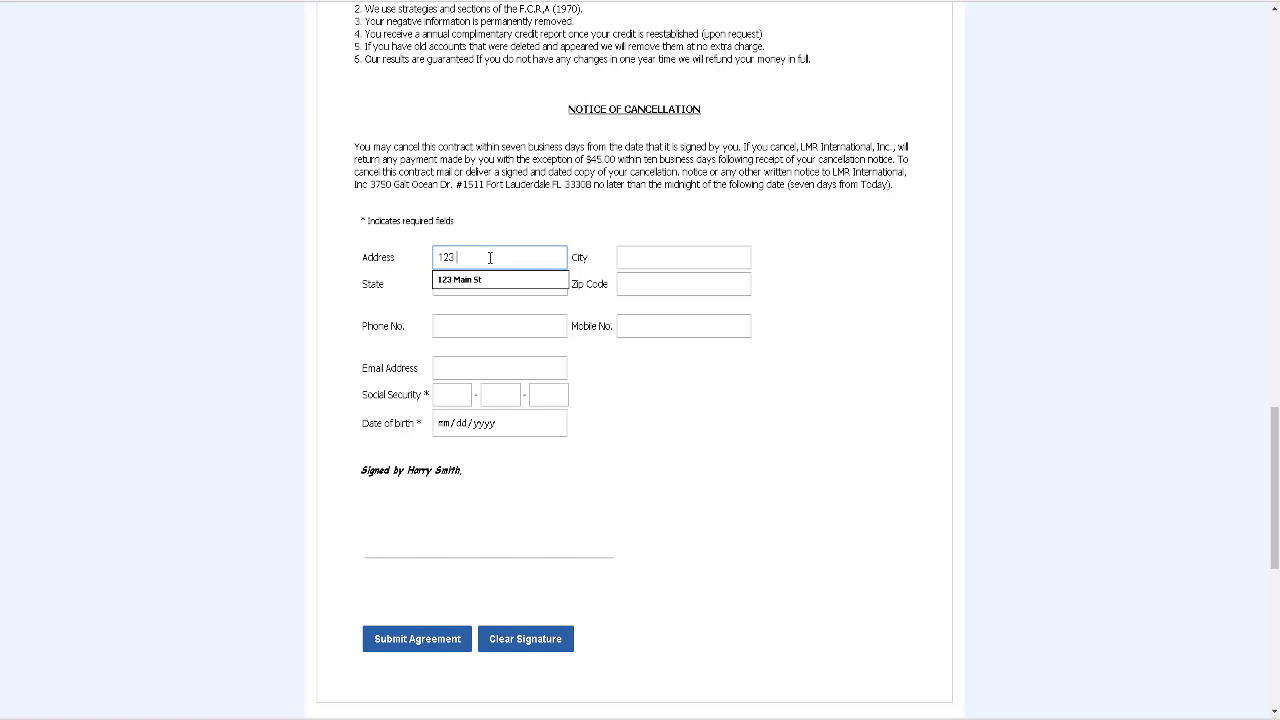
pyautogui.write(' Main St.')
pyautogui.click(638, 257)
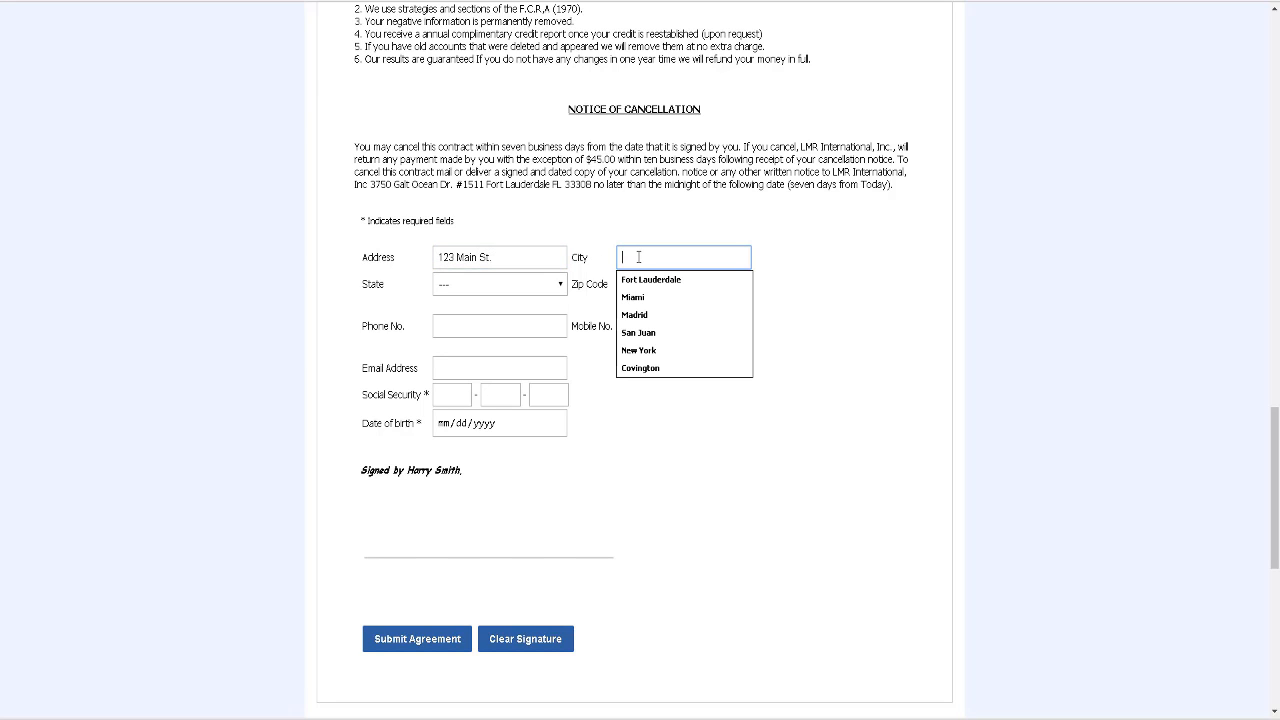
pyautogui.write('Miami')
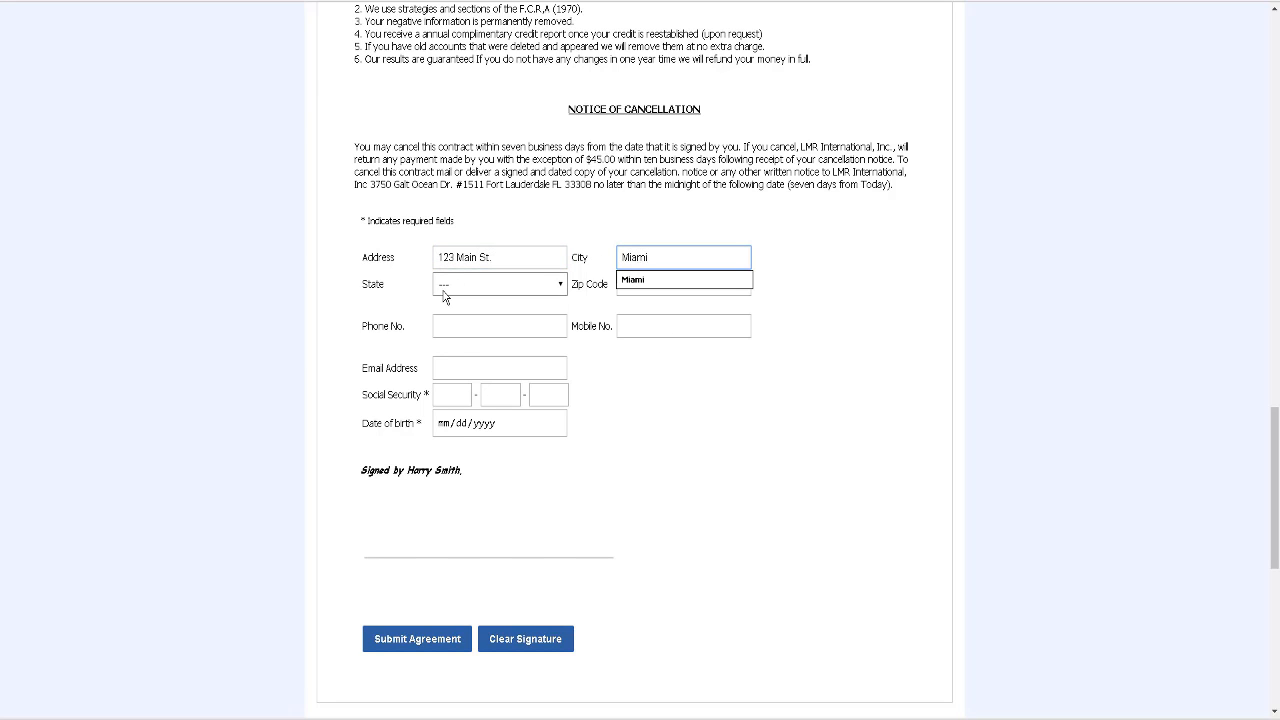
pyautogui.click(445, 293)
pyautogui.press('f')
pyautogui.press('Return')
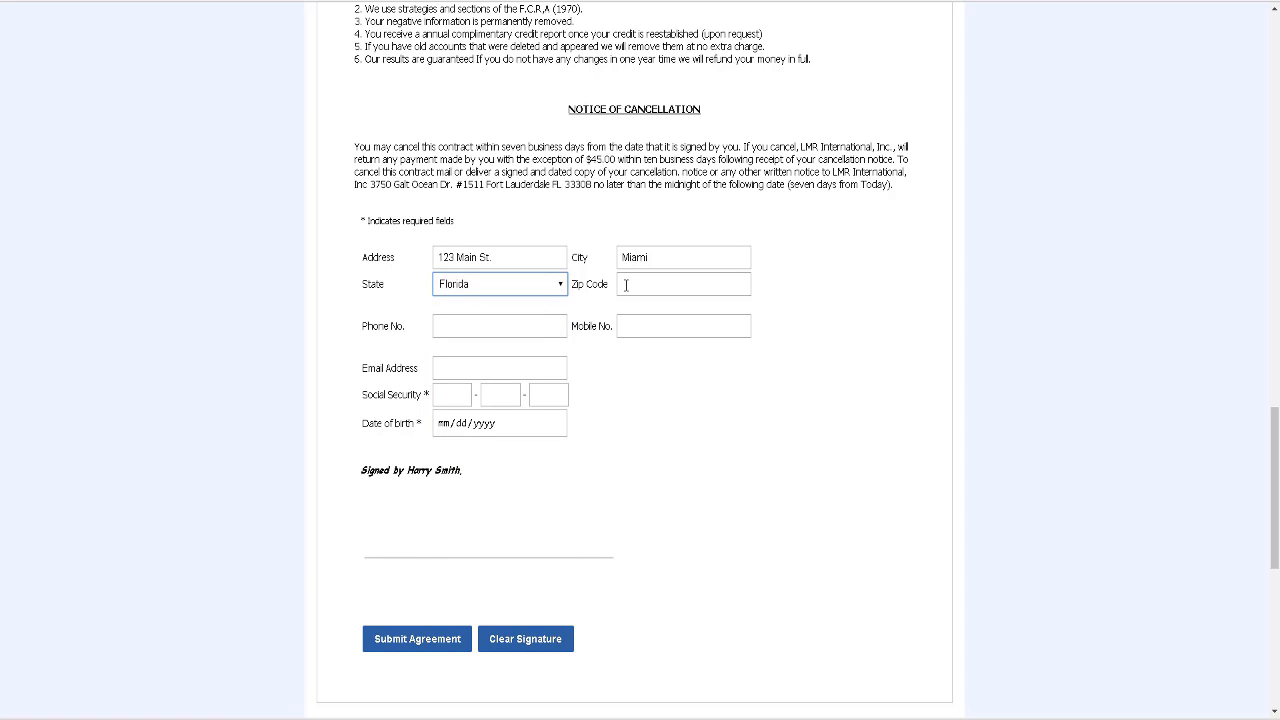
pyautogui.click(626, 285)
pyautogui.write('33166')
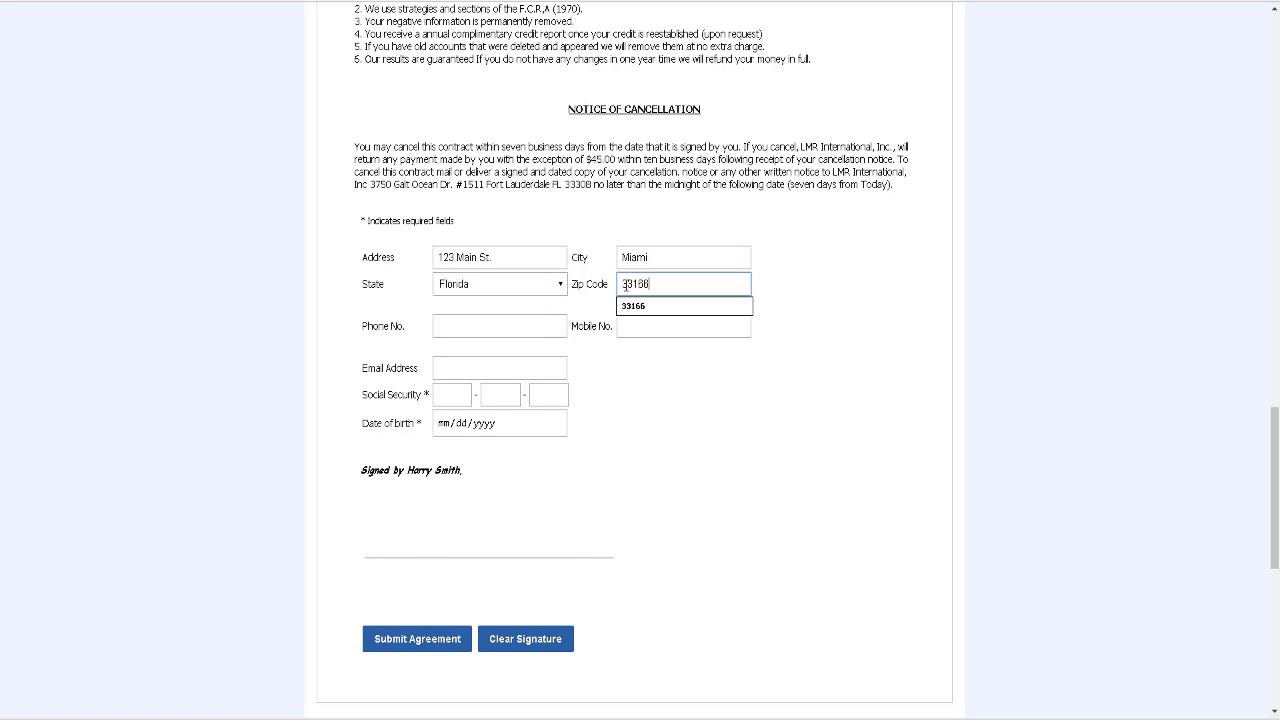
# Step: Fill in the client's phone number, mobile number and suggested e-mail address
pyautogui.click(469, 334)
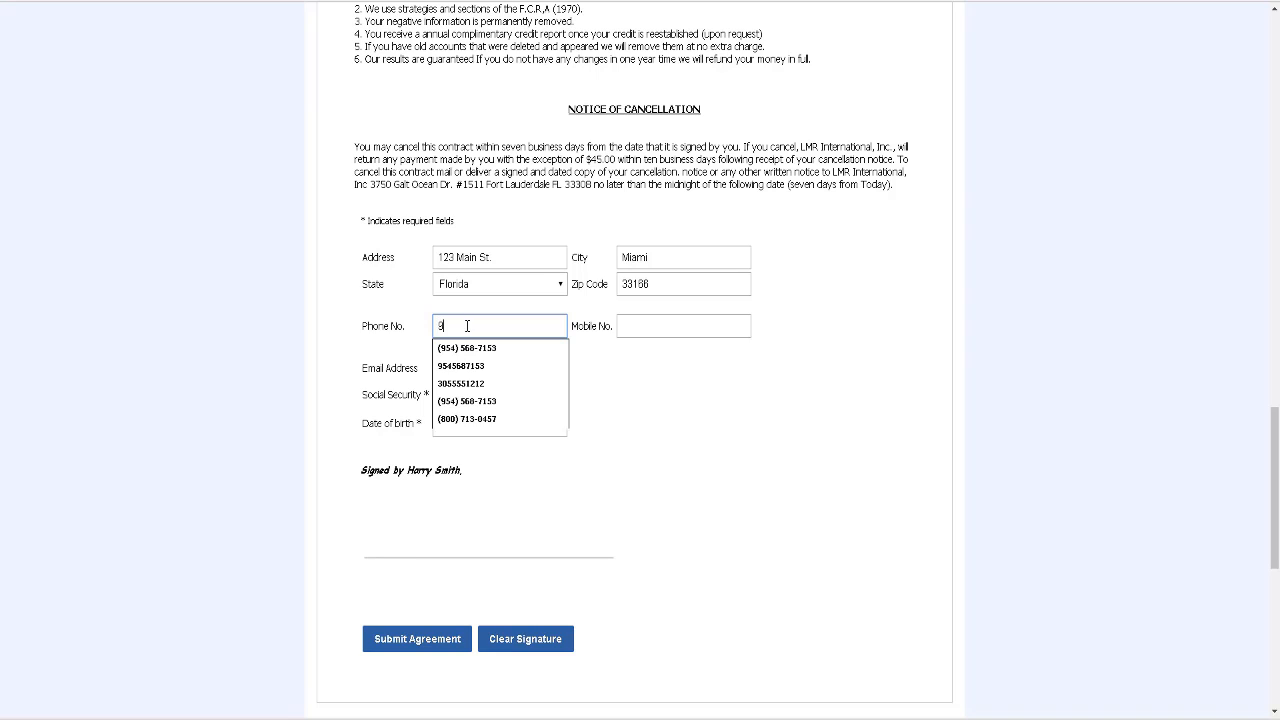
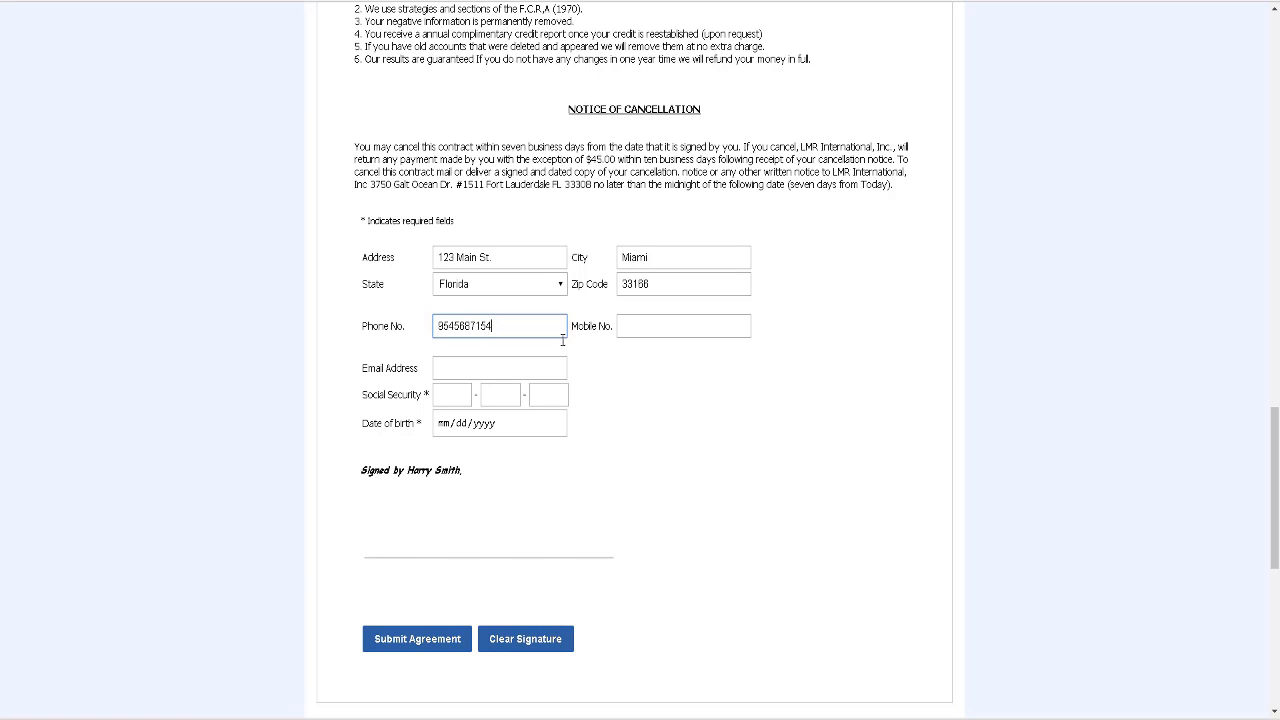
pyautogui.click(650, 333)
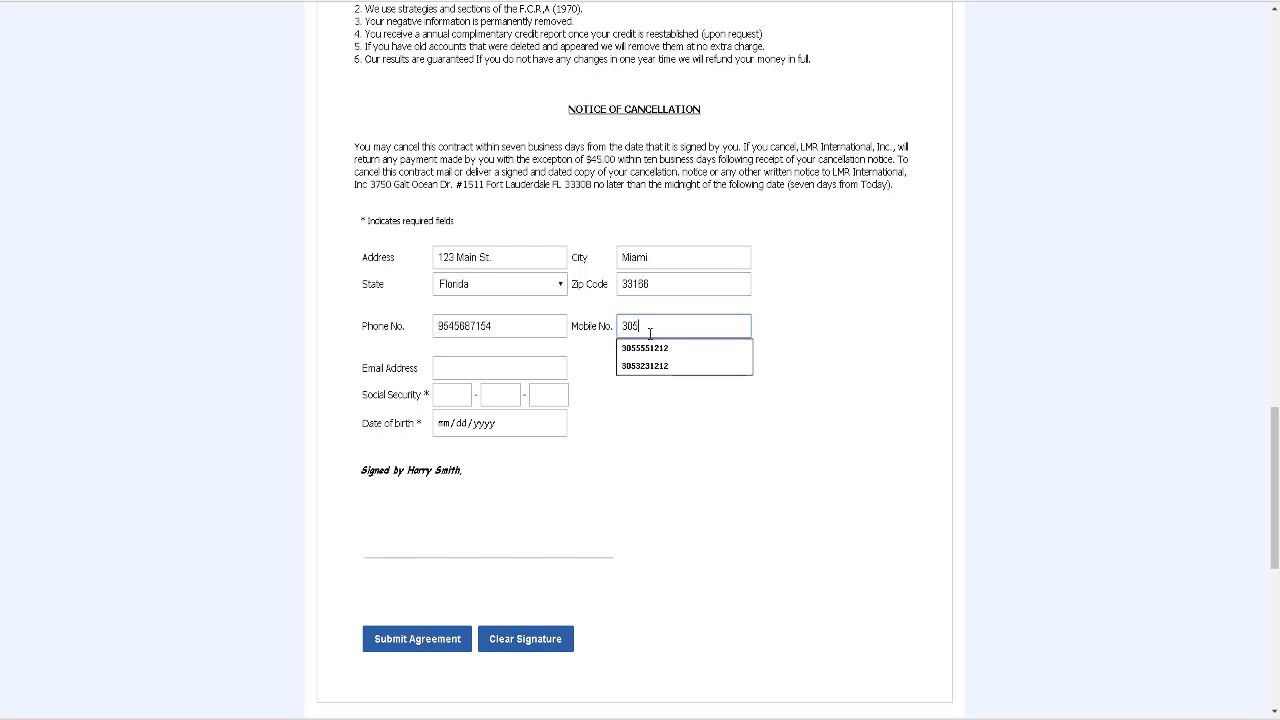
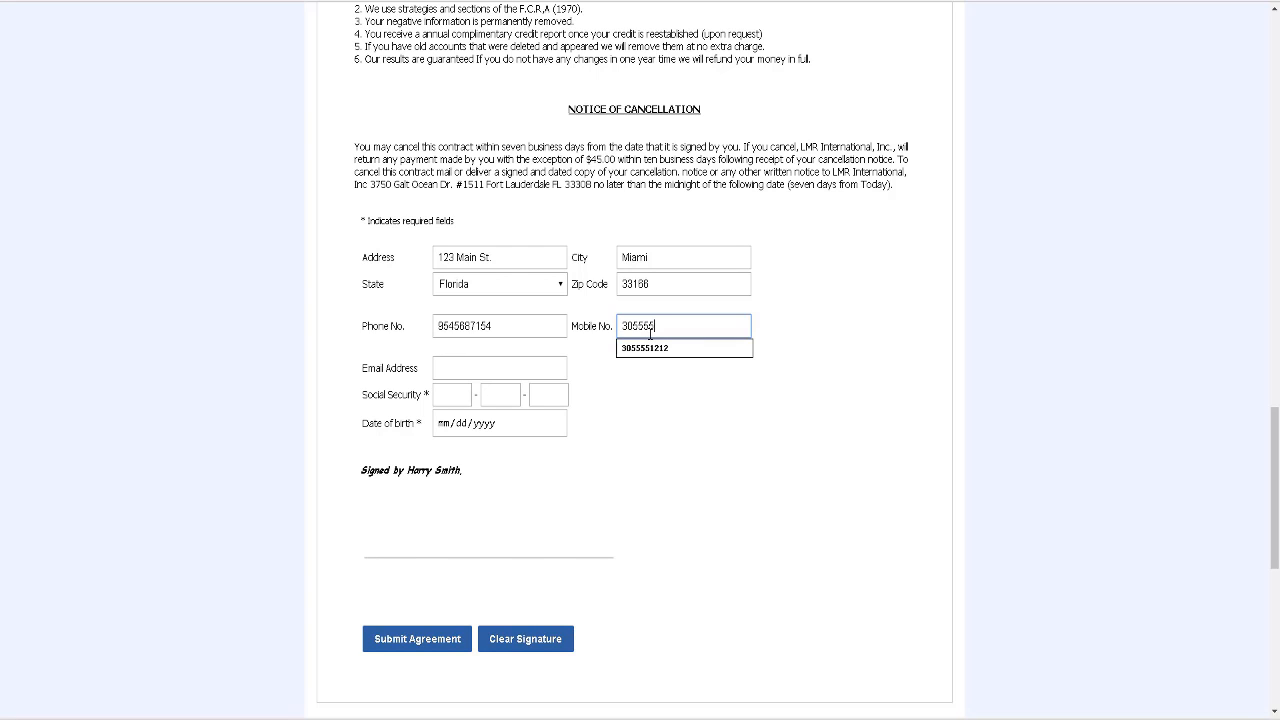
pyautogui.click(640, 370)
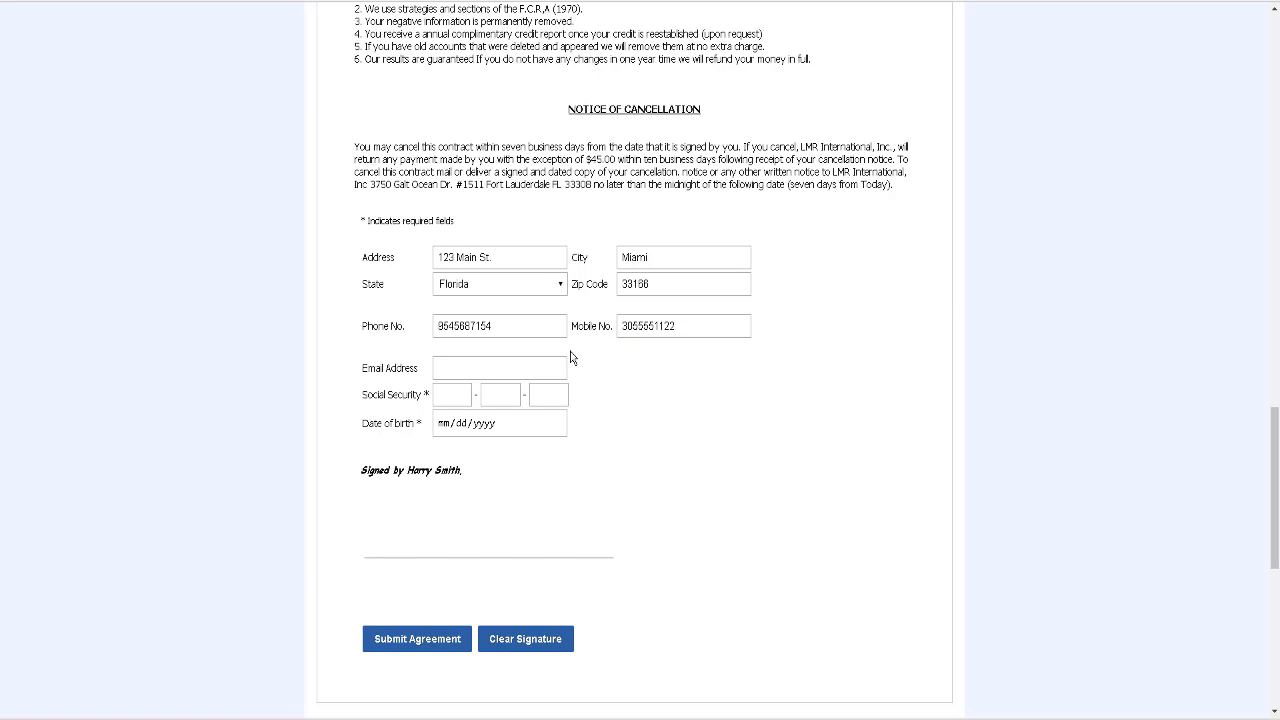
pyautogui.click(450, 366)
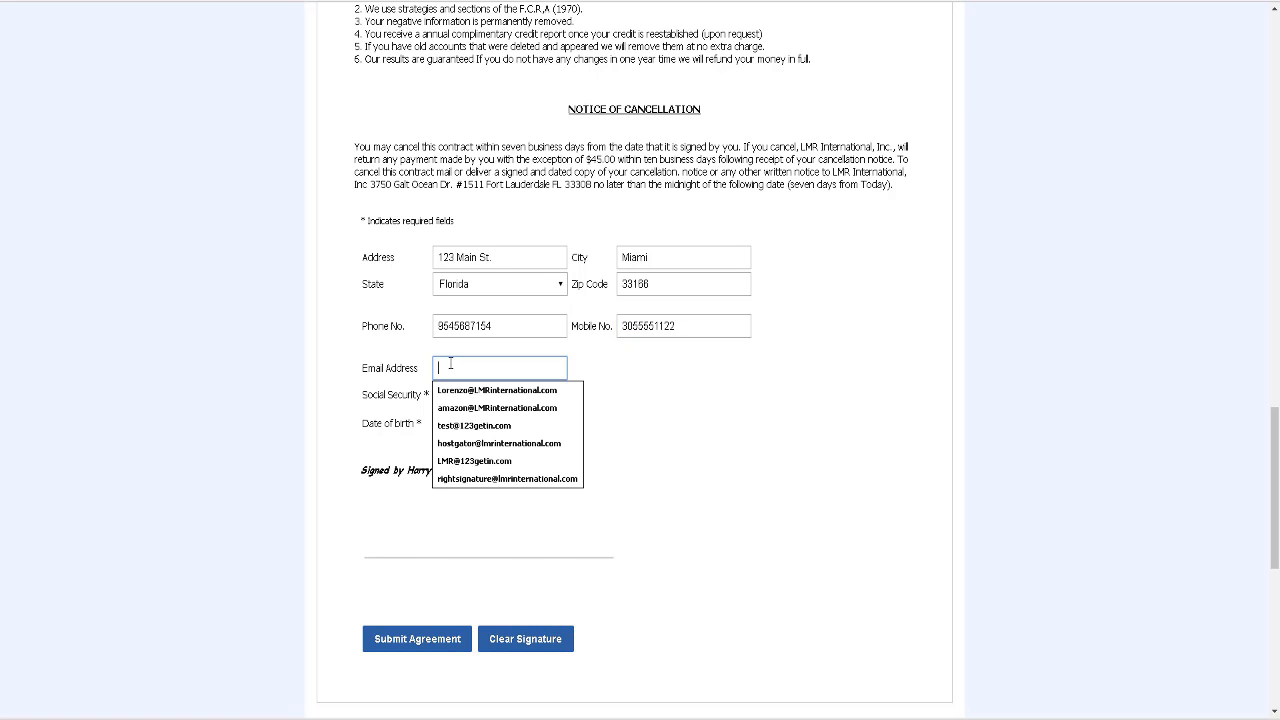
pyautogui.write('te')
pyautogui.press('Down')
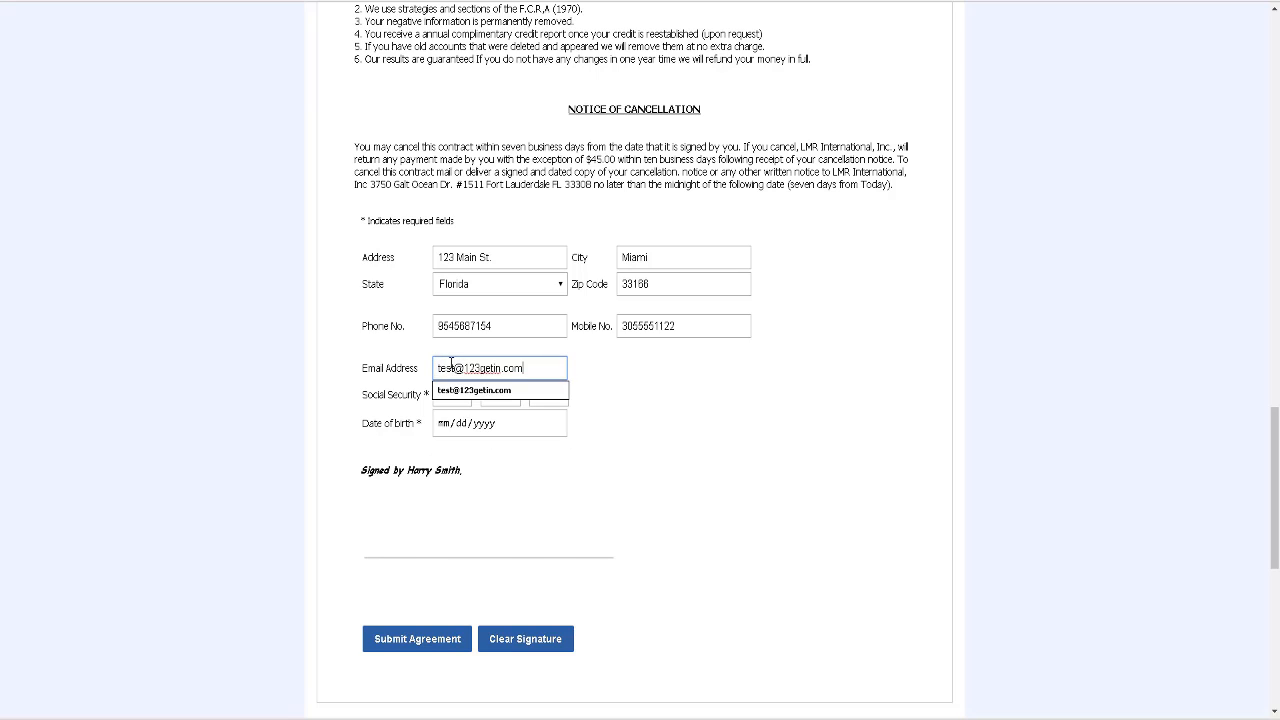
pyautogui.click(590, 393)
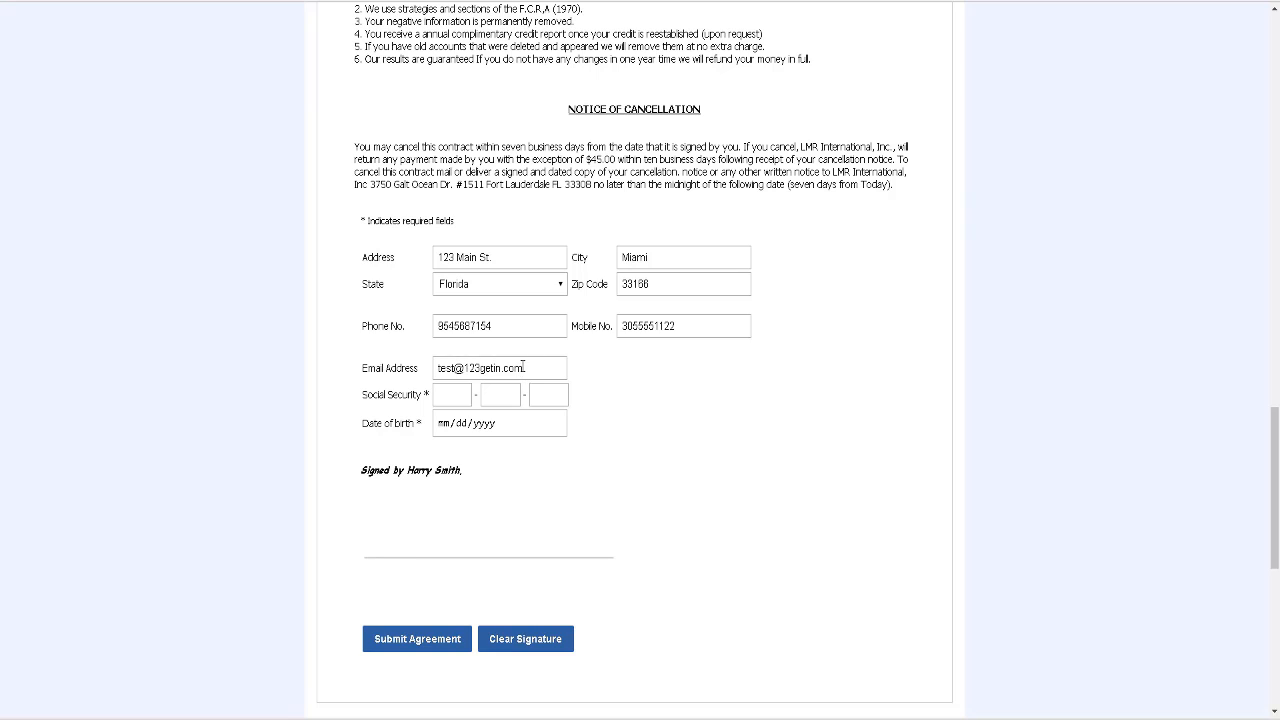
# Step: Enter the client's Social Security number and date of birth, then draw a signature
pyautogui.click(450, 390)
pyautogui.write('123')
pyautogui.click(504, 394)
pyautogui.write('45')
pyautogui.click(537, 397)
pyautogui.write('6789')
pyautogui.click(460, 428)
pyautogui.write('03/03/1990')
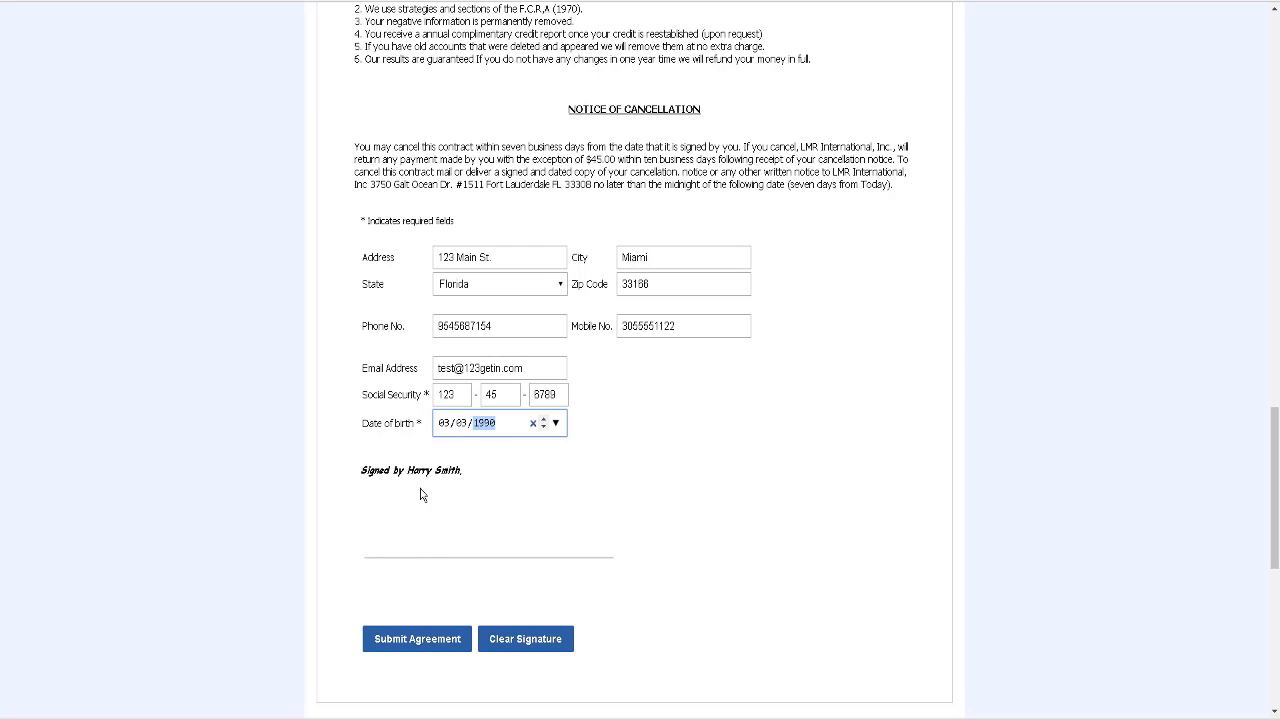
pyautogui.moveTo(382, 519)
pyautogui.mouseDown()
pyautogui.moveTo(386, 531)
pyautogui.moveTo(580, 535)
pyautogui.moveTo(556, 530)
pyautogui.mouseUp()
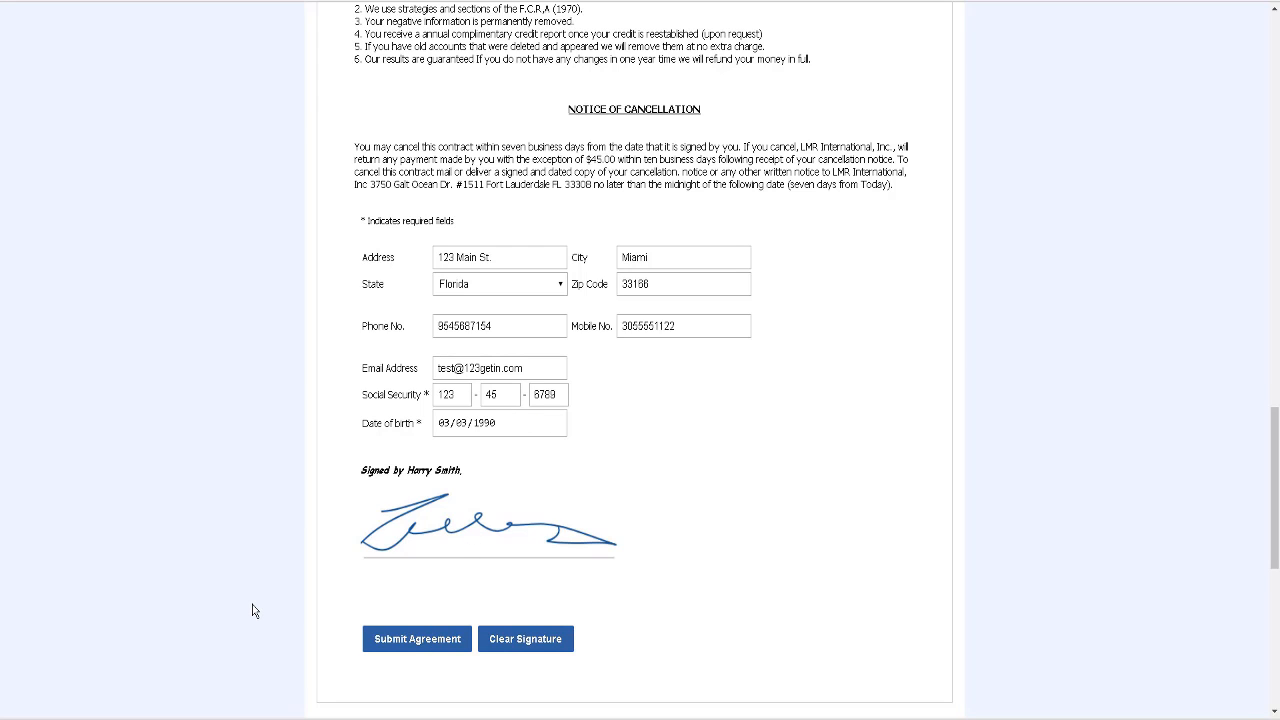
pyautogui.scroll(-1, 252, 610)
# Step: Submit the signed agreement and keep Identity IQ as the credit report provider
pyautogui.click(413, 619)
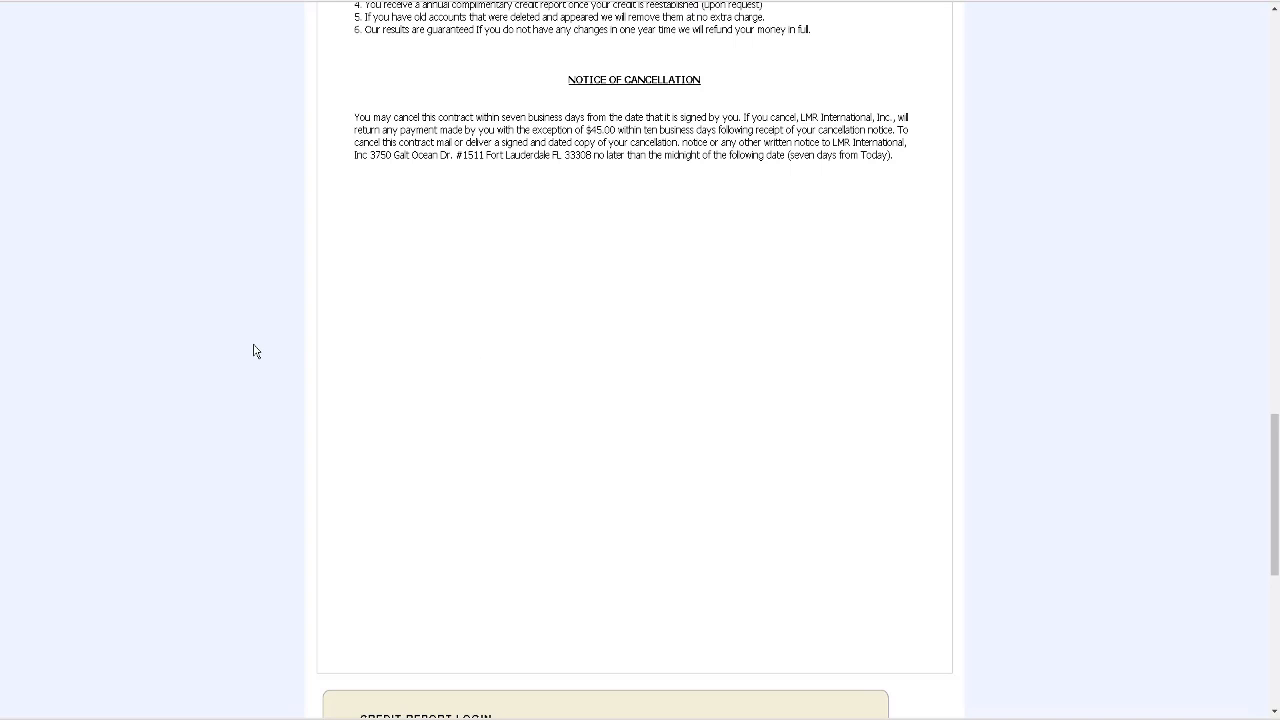
pyautogui.scroll(-4, 416, 141)
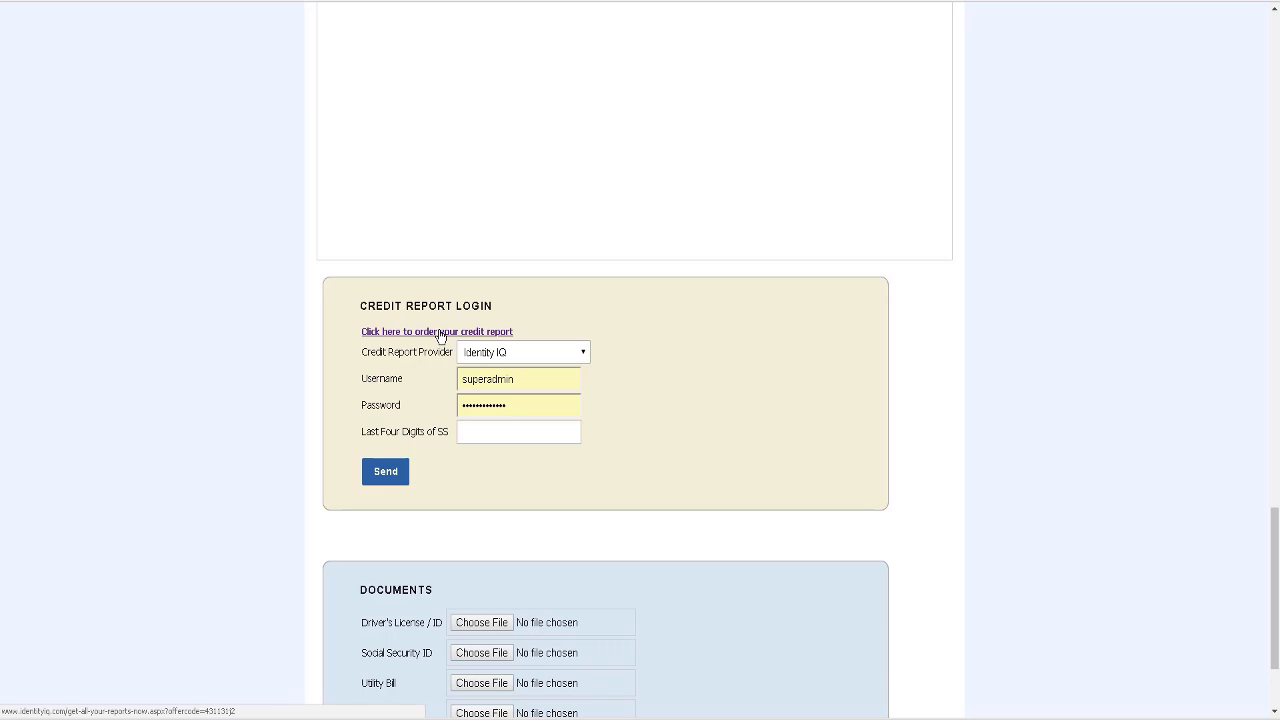
pyautogui.click(512, 358)
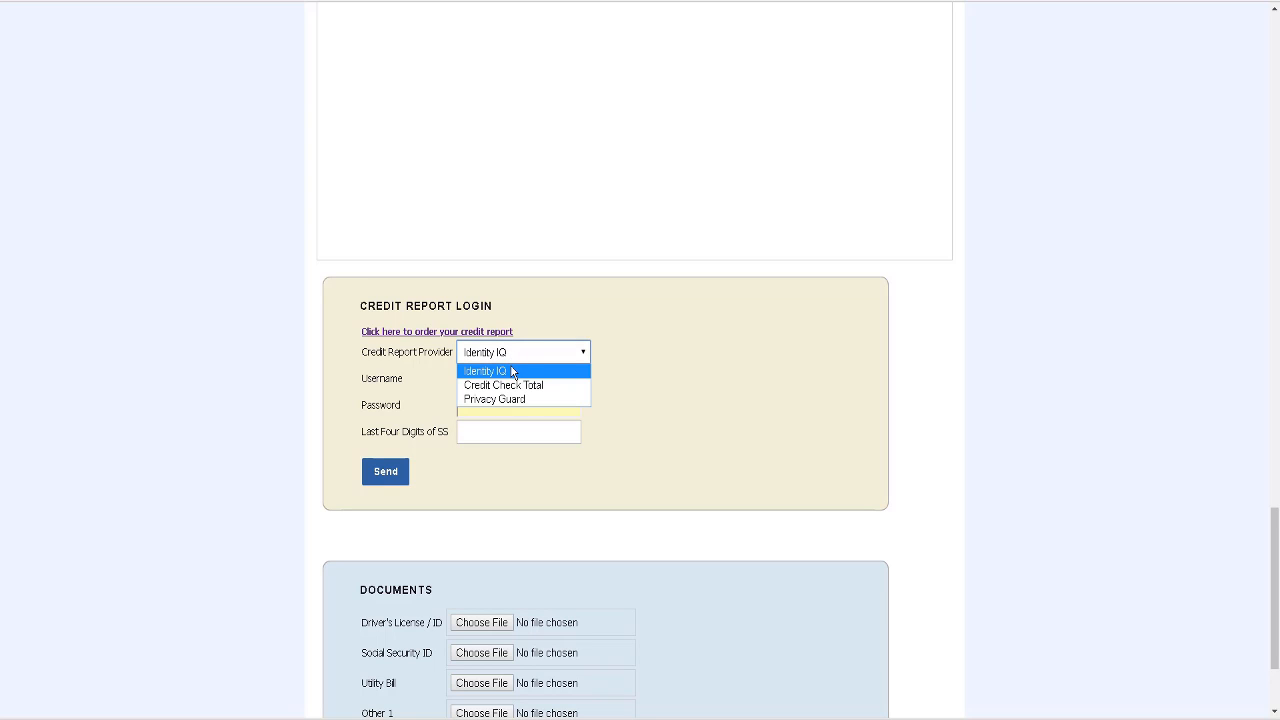
pyautogui.click(512, 371)
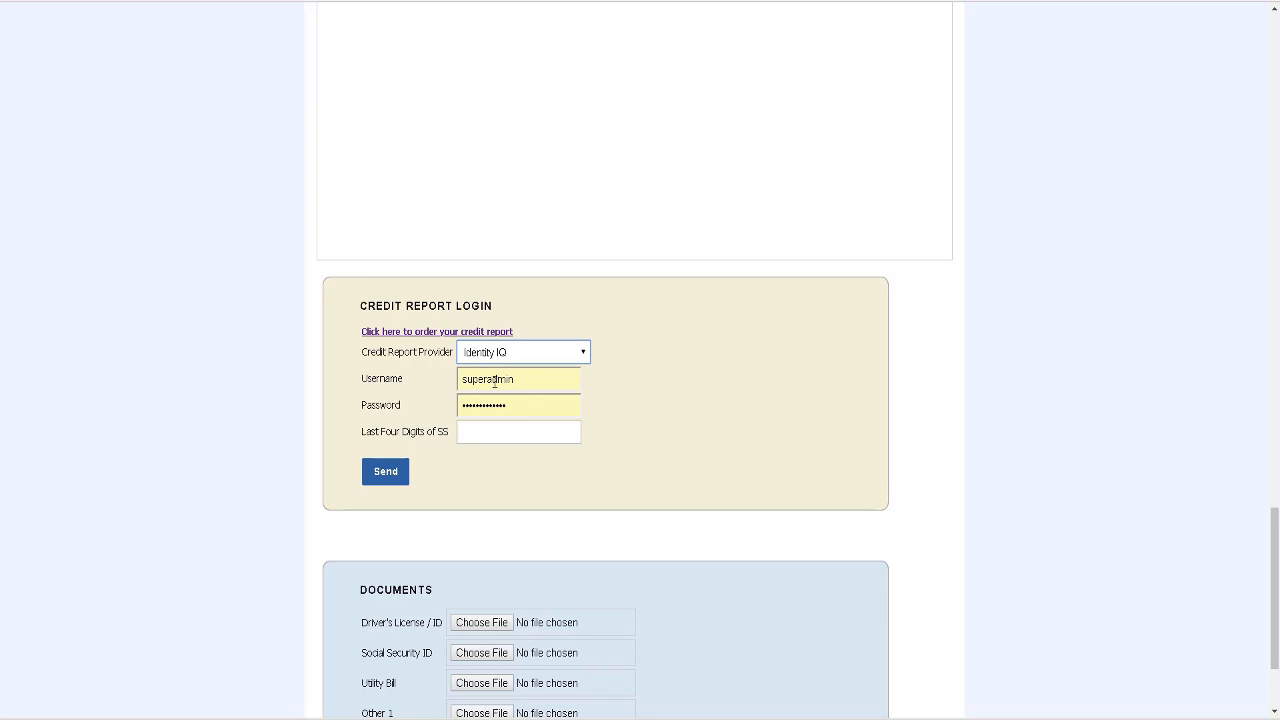
# Step: Replace the username and password, enter the last four SSN digits, and send the login
pyautogui.doubleClick(494, 380)
pyautogui.write('han')
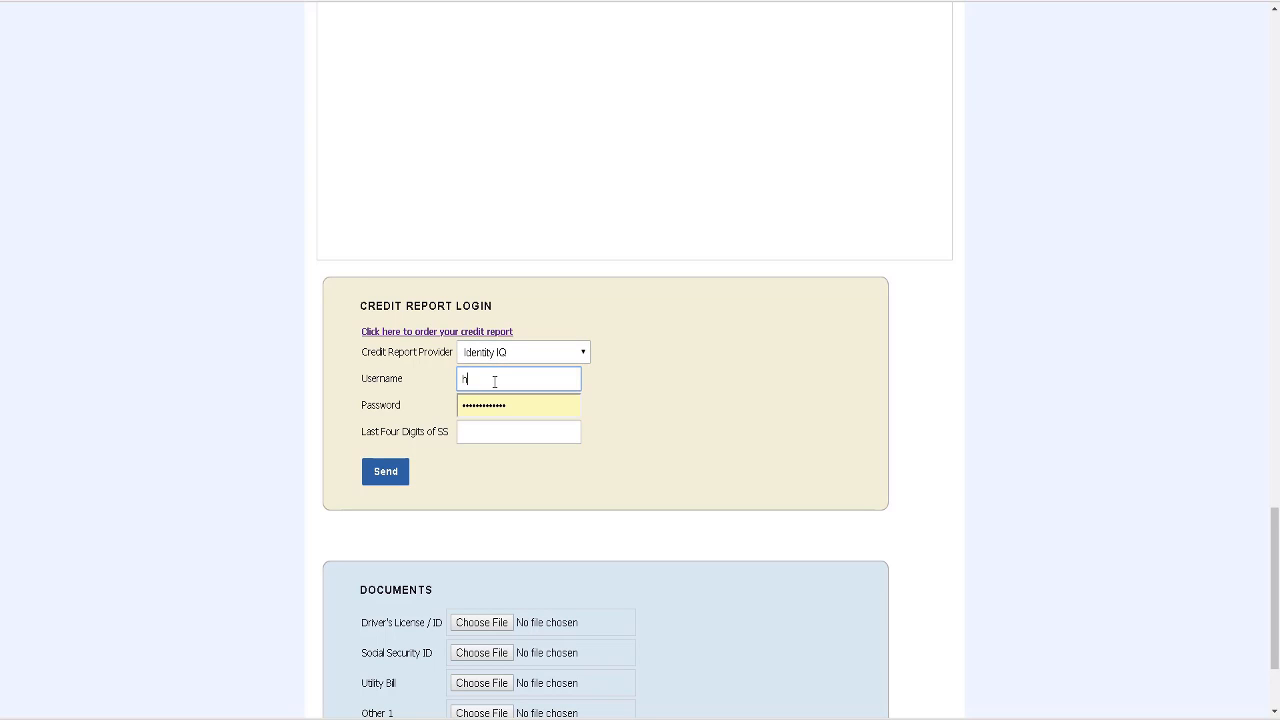
pyautogui.doubleClick(503, 407)
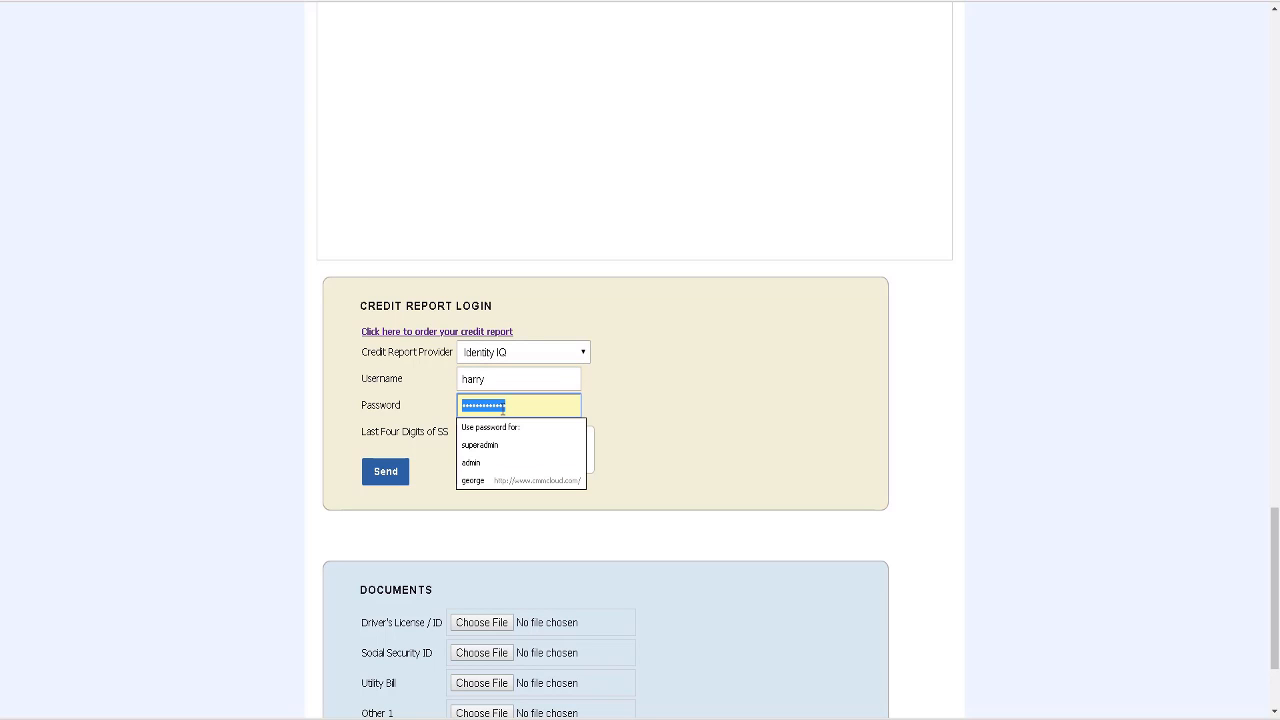
pyautogui.write('•••••••••••')
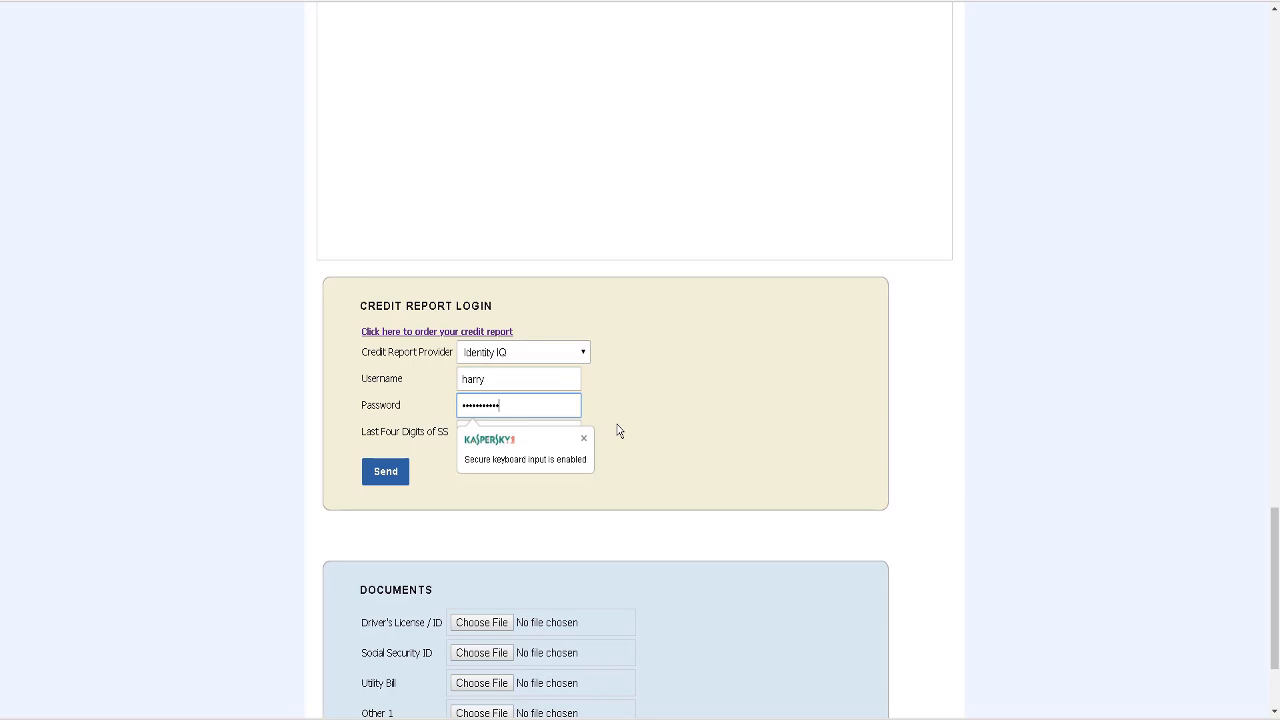
pyautogui.click(619, 430)
pyautogui.click(480, 429)
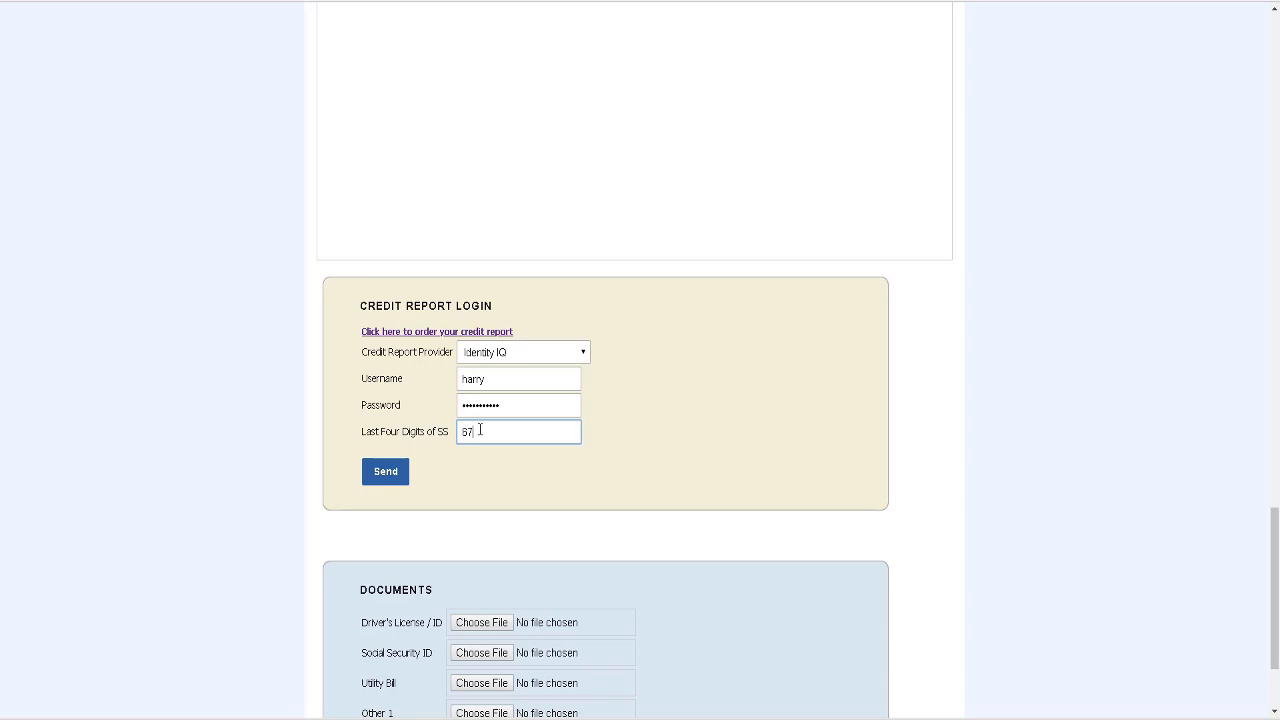
pyautogui.click(503, 491)
pyautogui.click(396, 476)
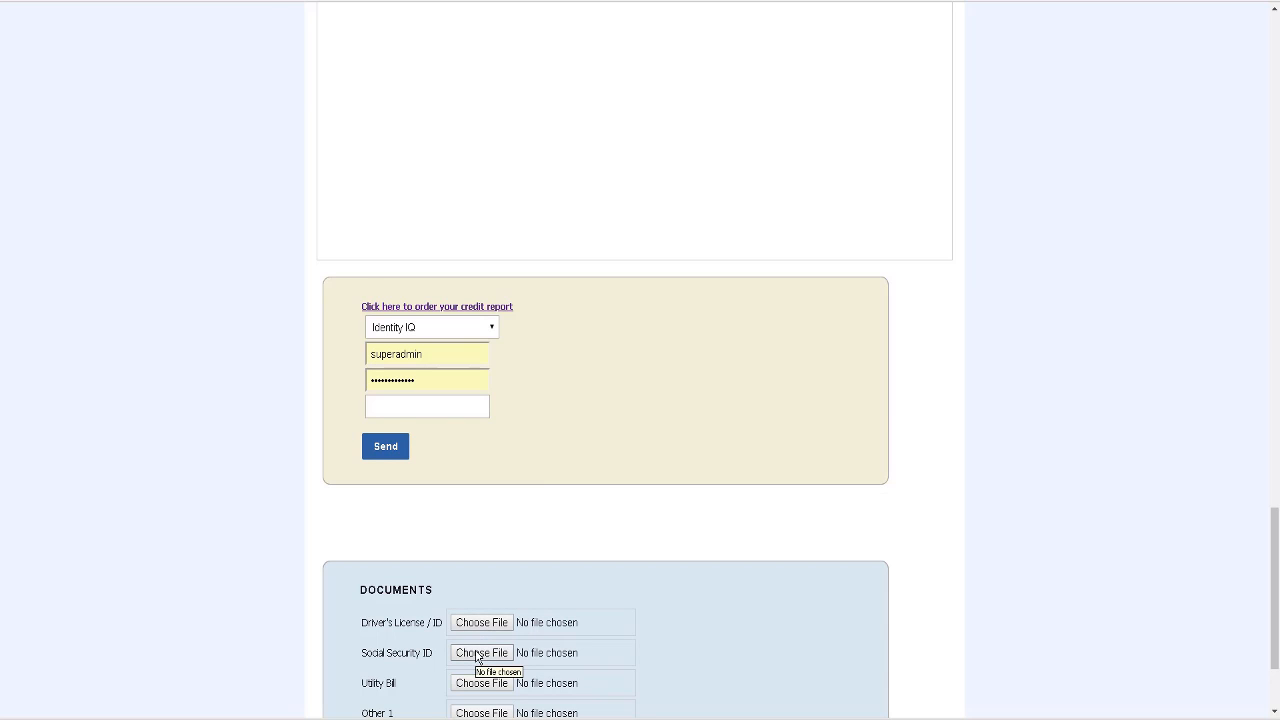
# Step: Attach SS Sample.pdf as the Social Security ID, send it, and acknowledge the confirmation
pyautogui.scroll(-3, 765, 643)
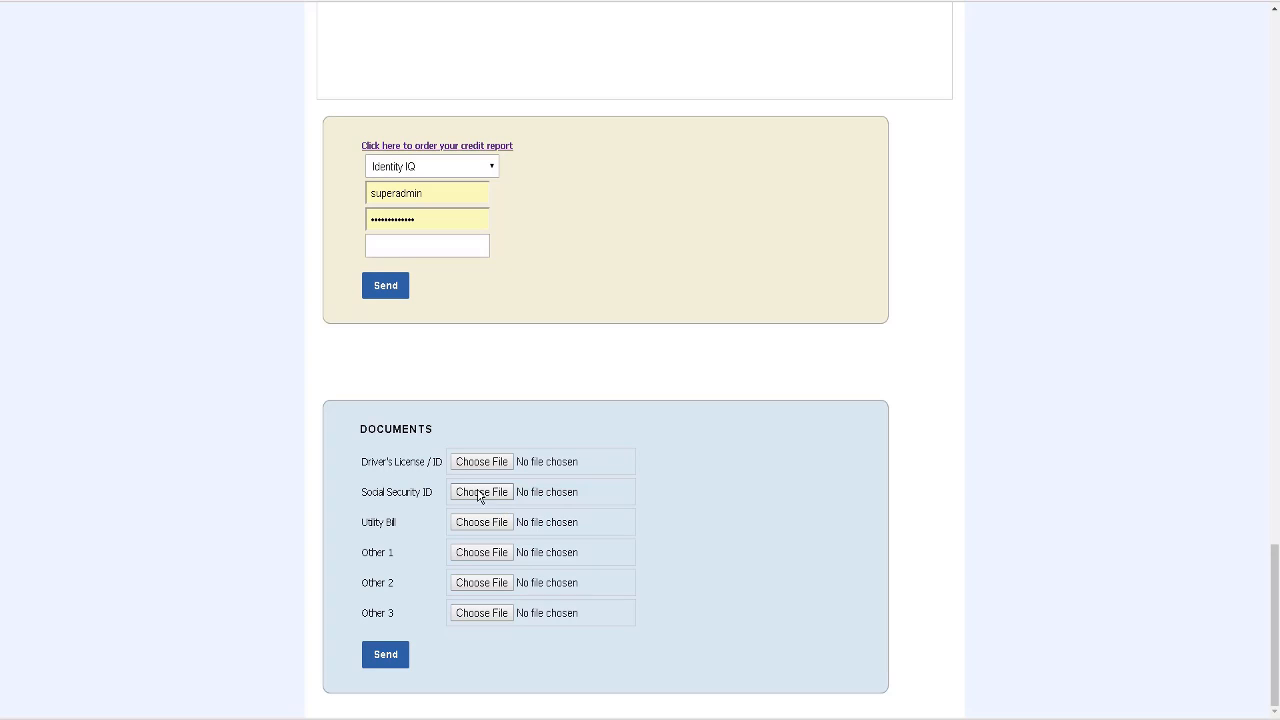
pyautogui.click(476, 494)
pyautogui.click(290, 150)
pyautogui.doubleClick(290, 150)
pyautogui.click(395, 656)
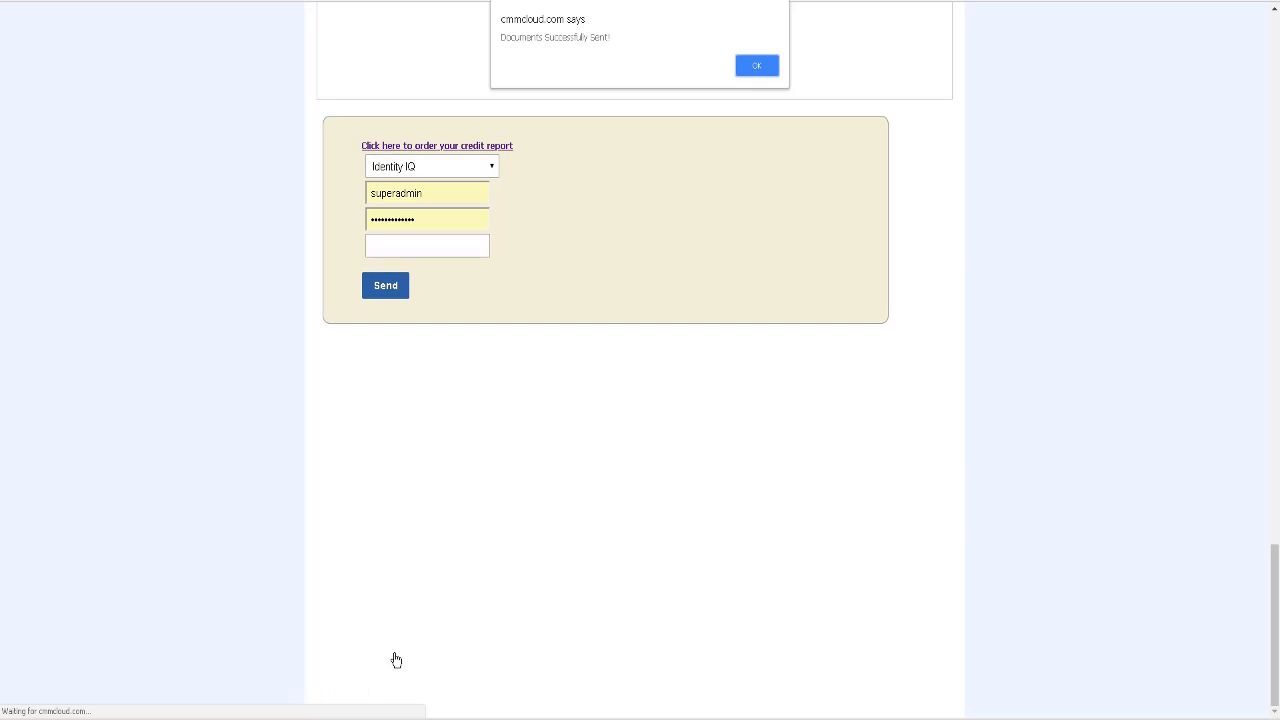
pyautogui.click(757, 70)
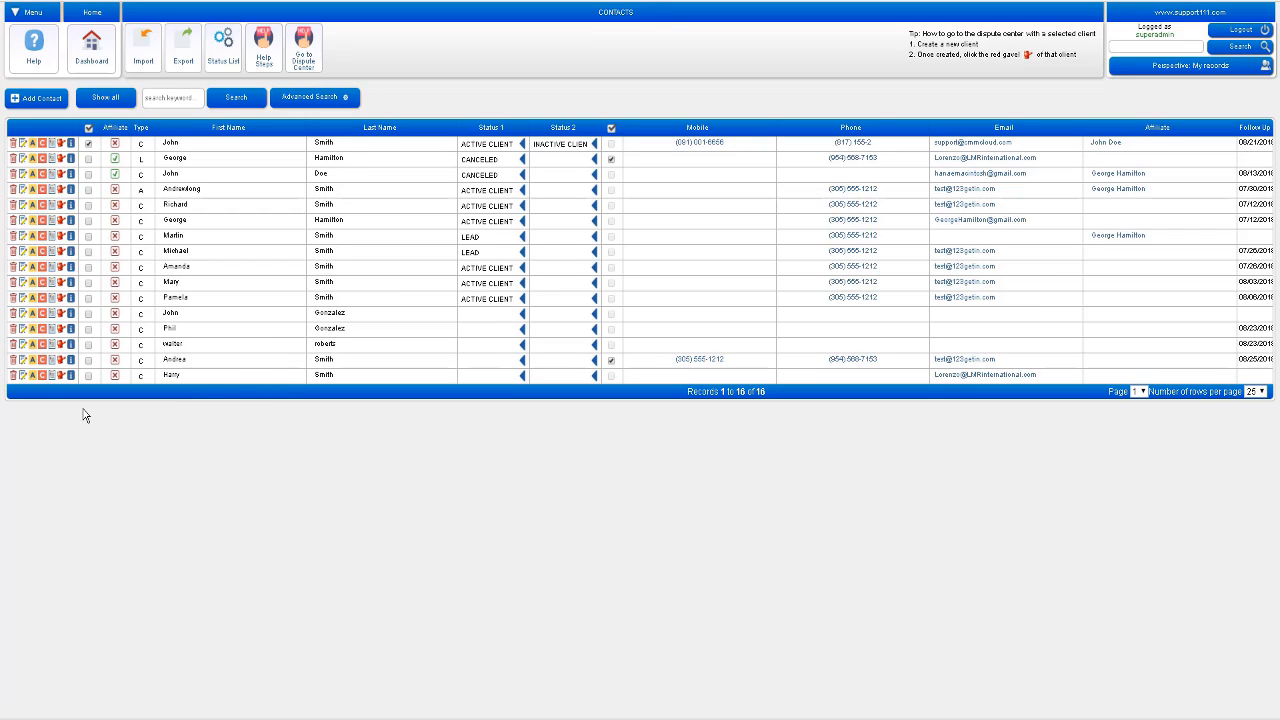
# Step: Open the client's contact record and review its credit report login details
pyautogui.click(22, 375)
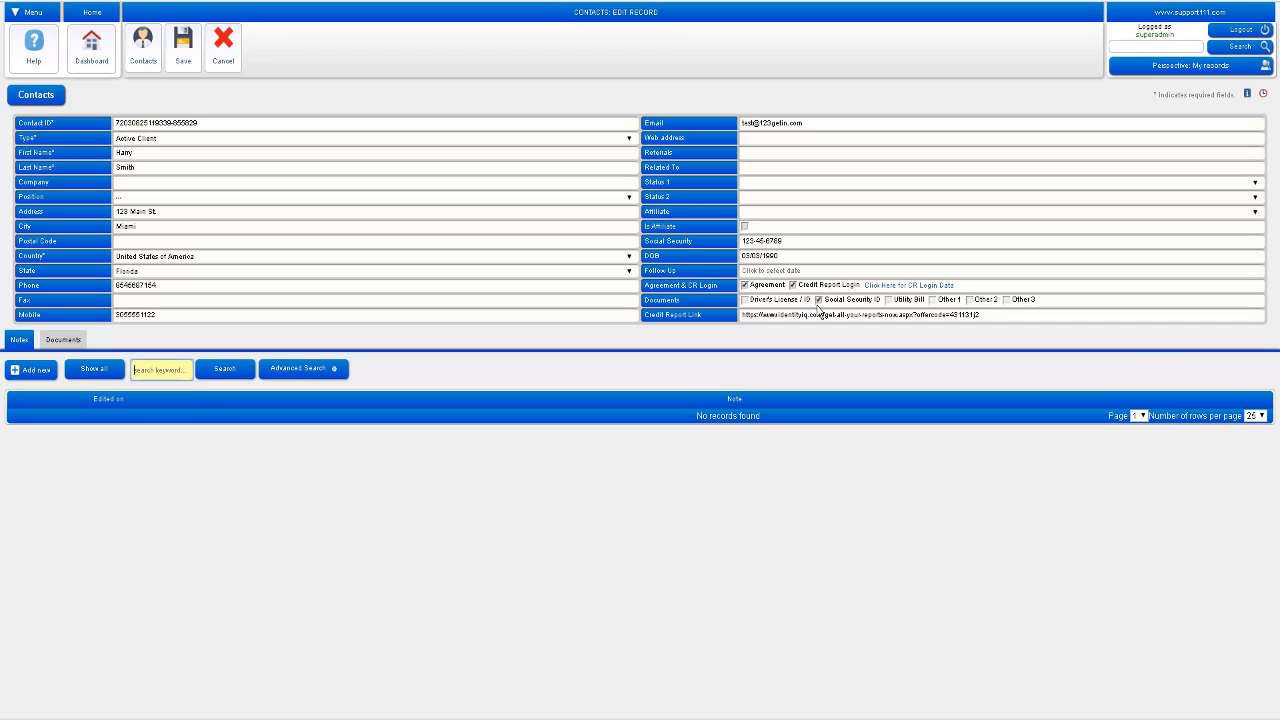
pyautogui.click(907, 287)
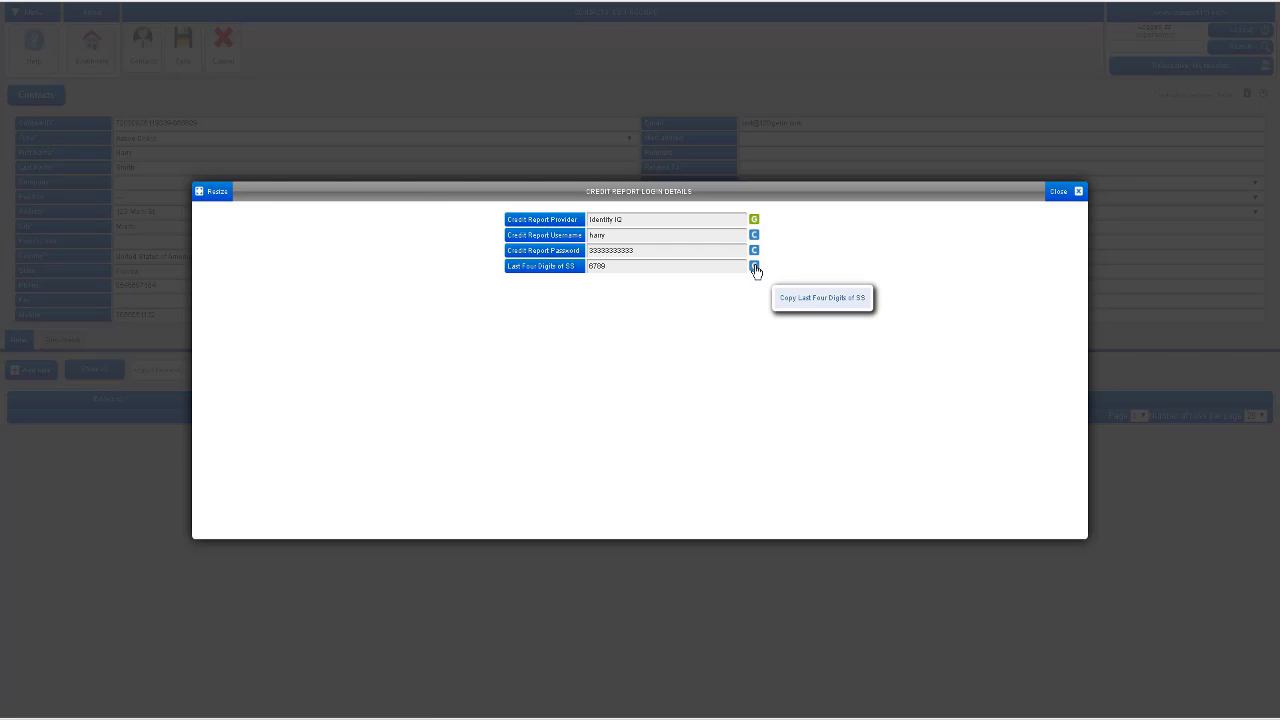
pyautogui.click(1058, 192)
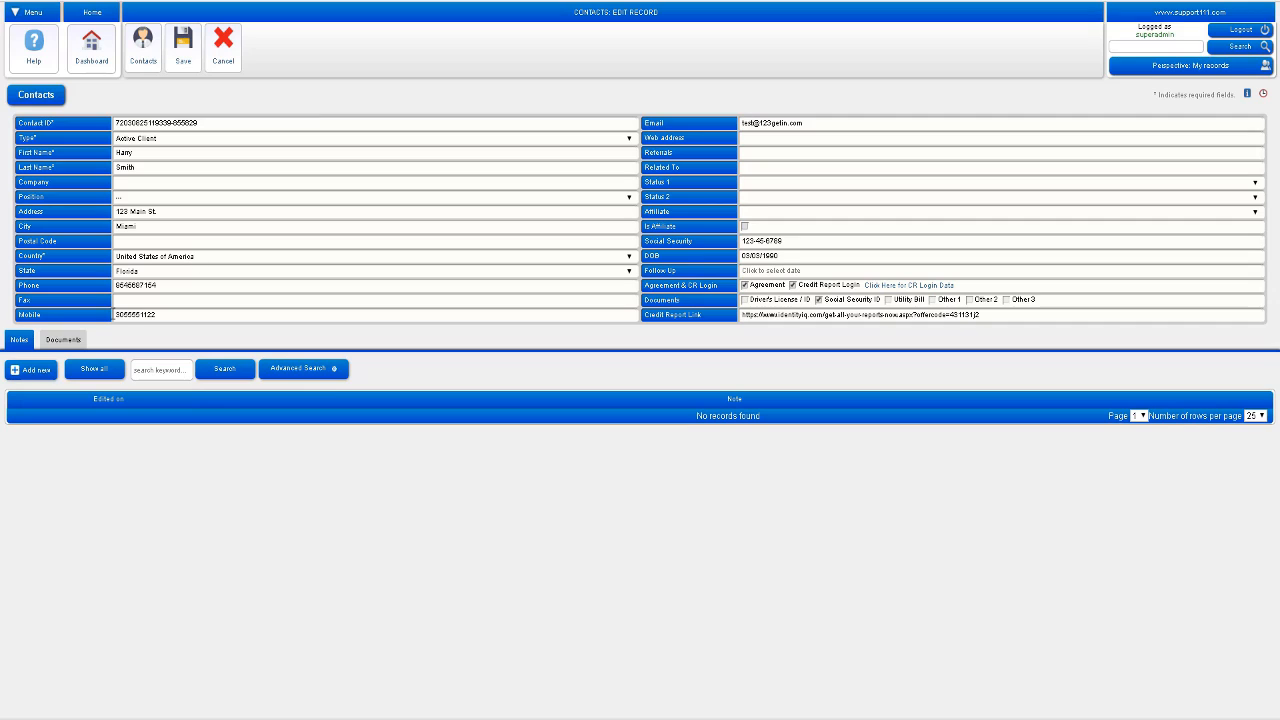
# Step: Download the signed agreement PDF from the client's documents and open it in the browser
pyautogui.click(70, 344)
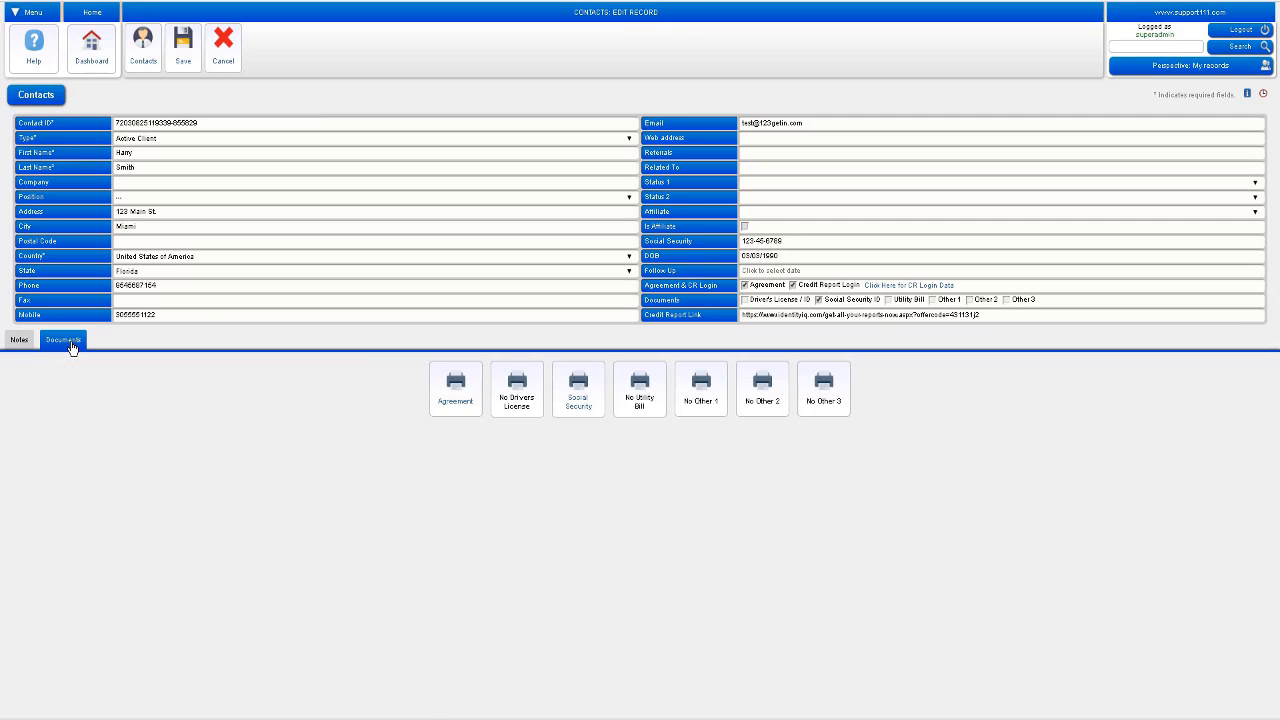
pyautogui.click(456, 392)
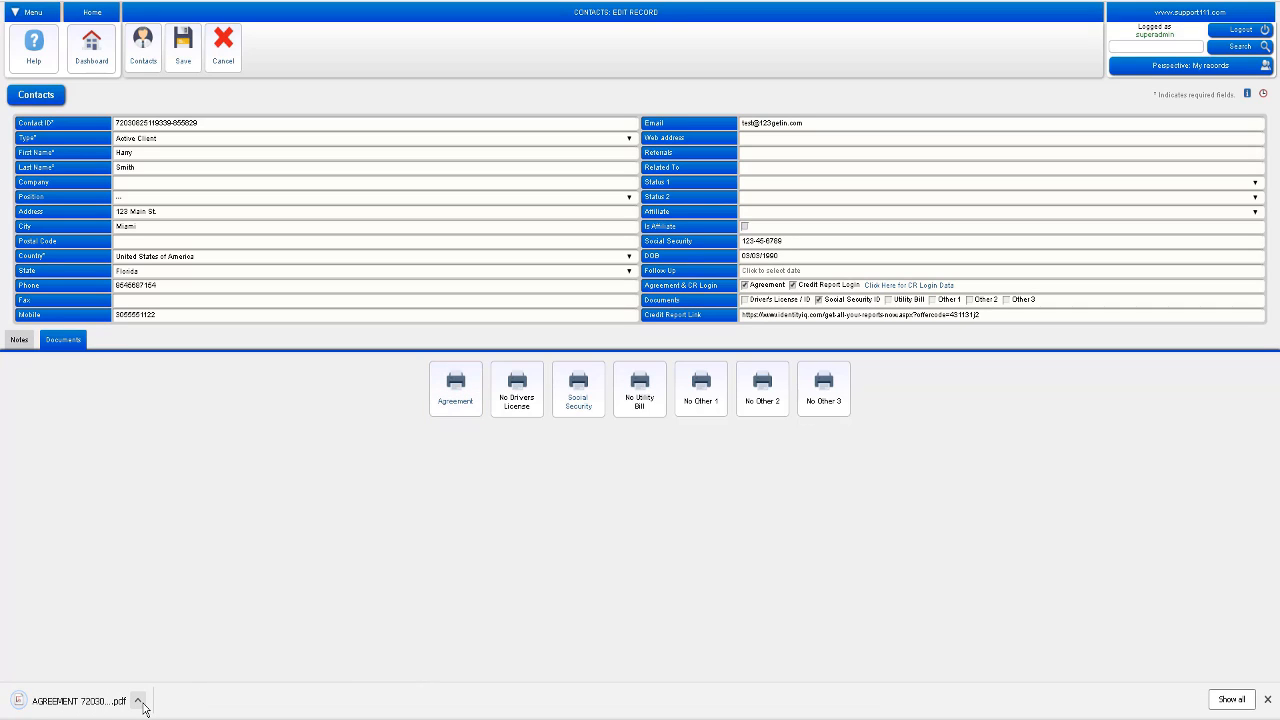
pyautogui.click(140, 703)
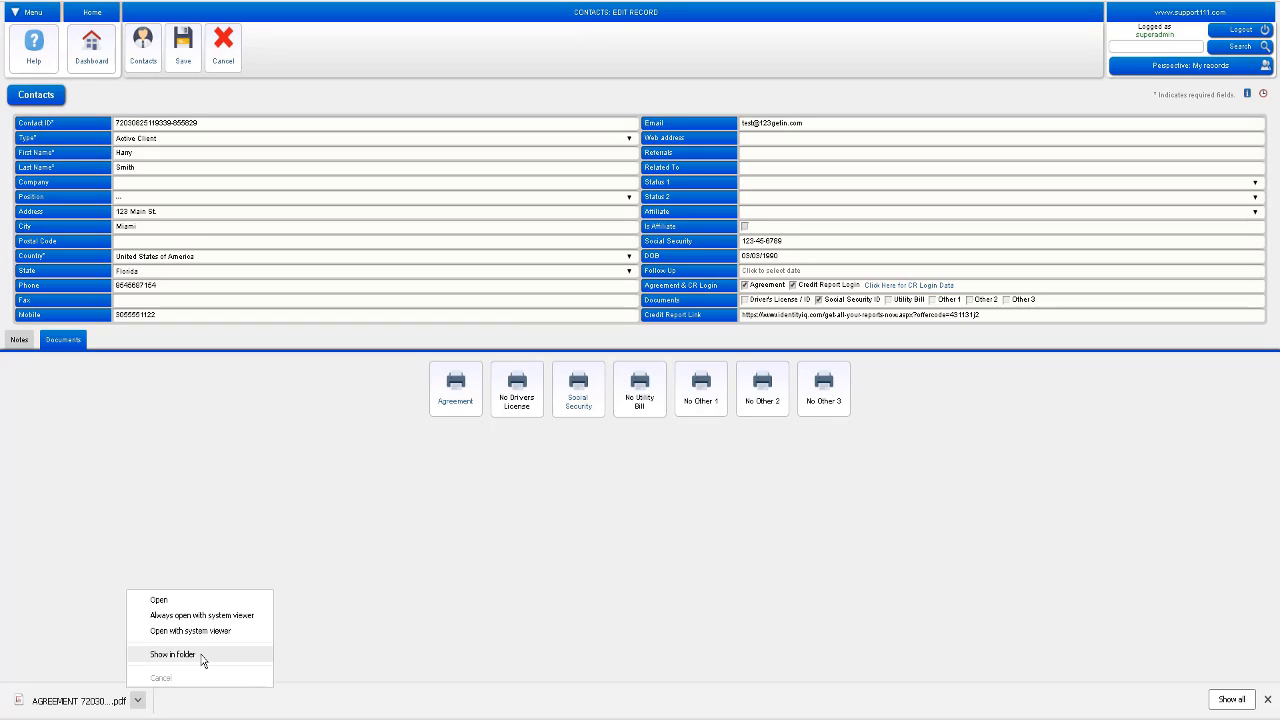
pyautogui.click(200, 602)
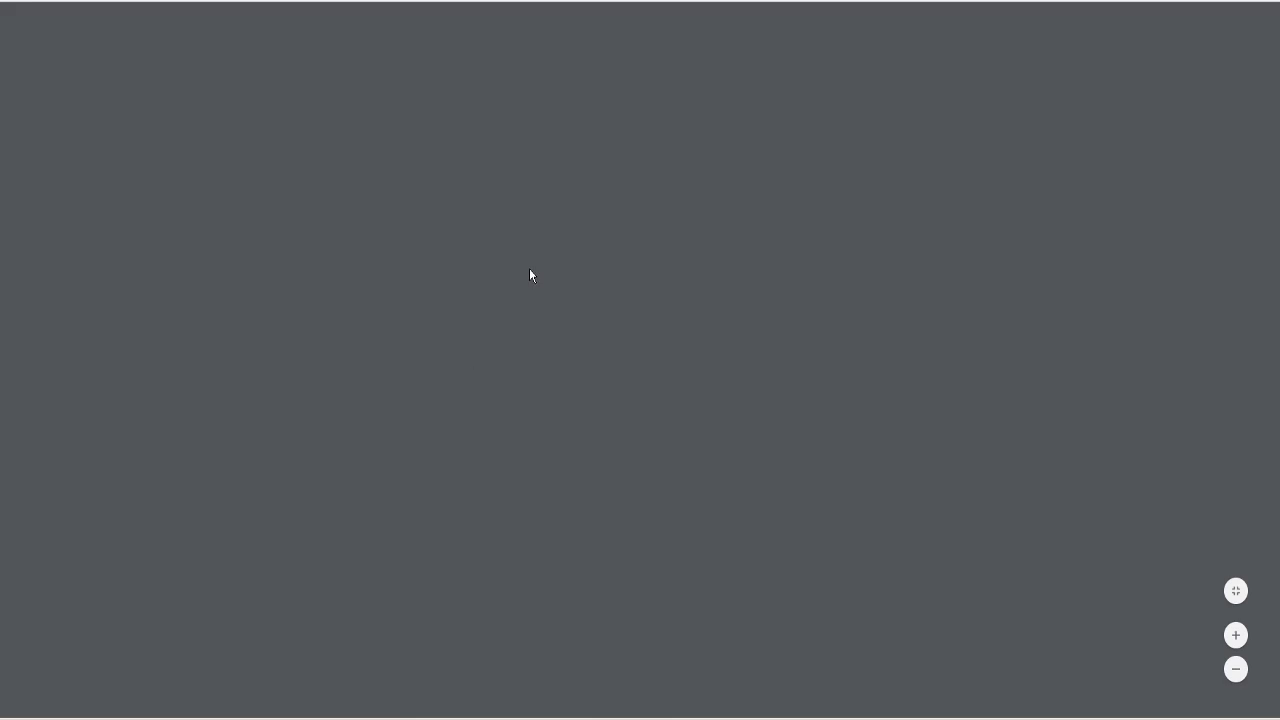
# Step: Read the four-page signed agreement to its signature details, then close the PDF to return to the contact record
pyautogui.scroll(-6, 543, 265)
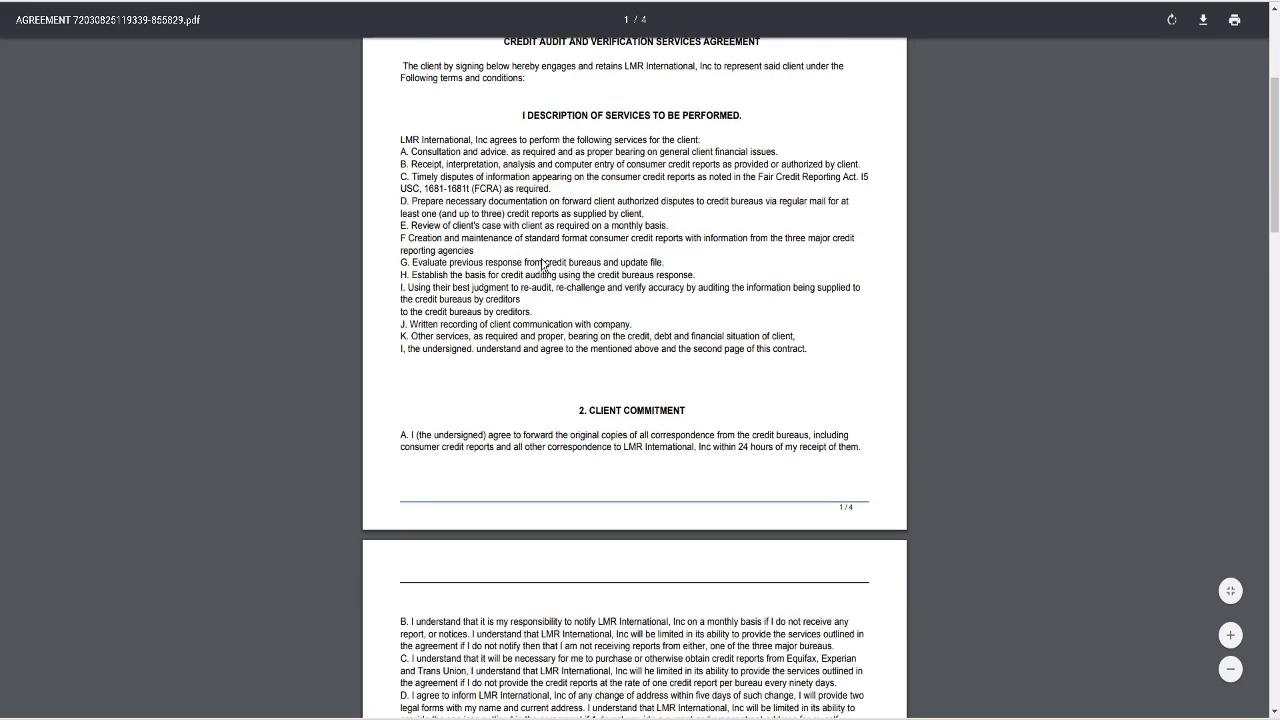
pyautogui.scroll(-7, 543, 265)
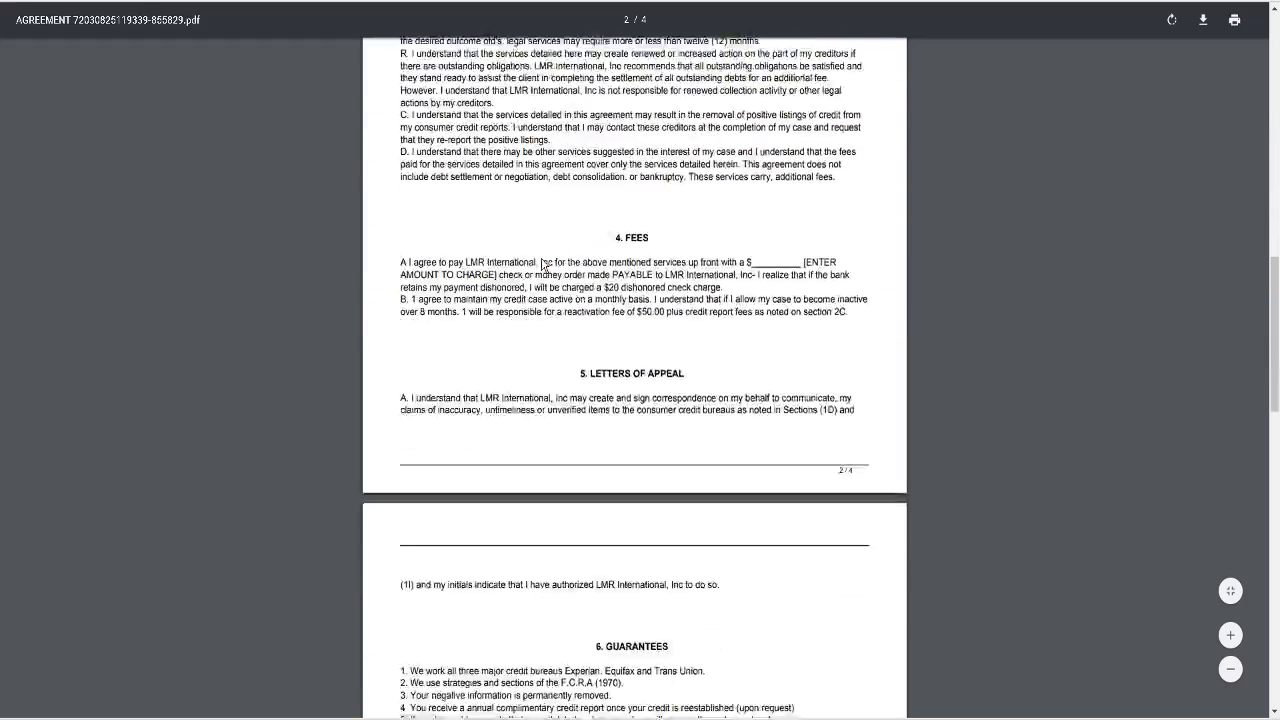
pyautogui.scroll(-5, 543, 265)
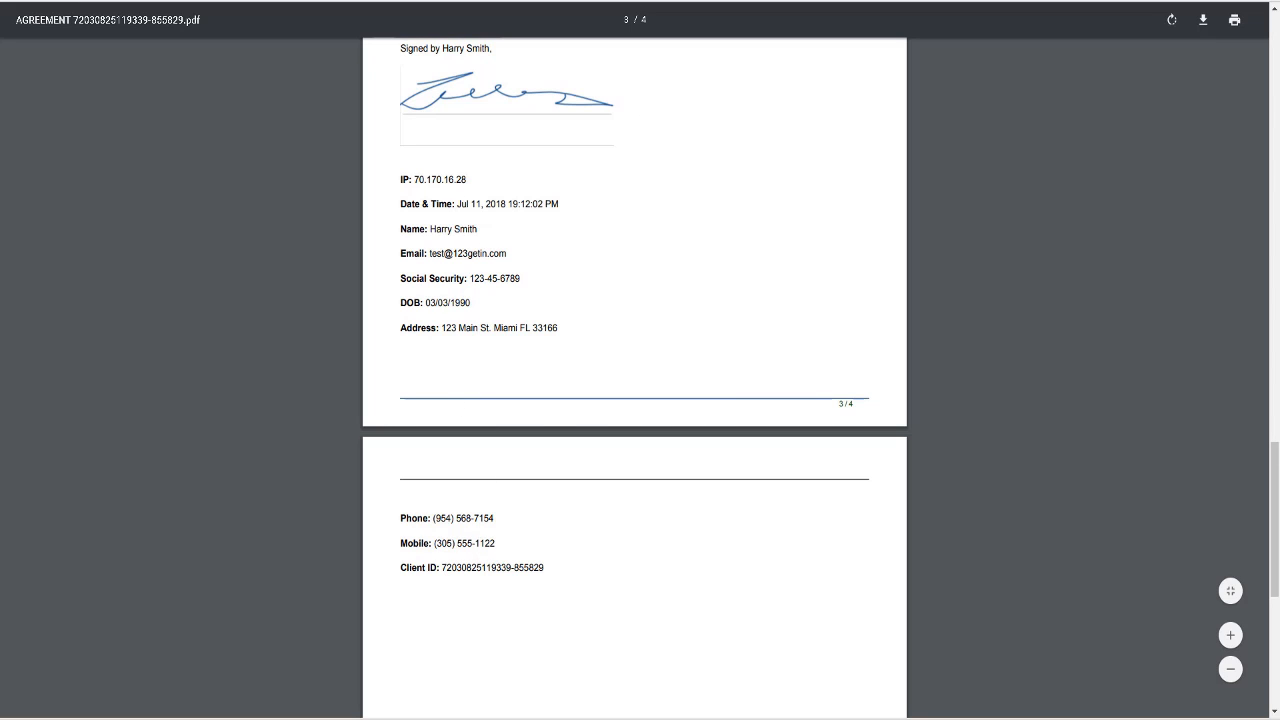
pyautogui.hotkey('ctrl', 'w')
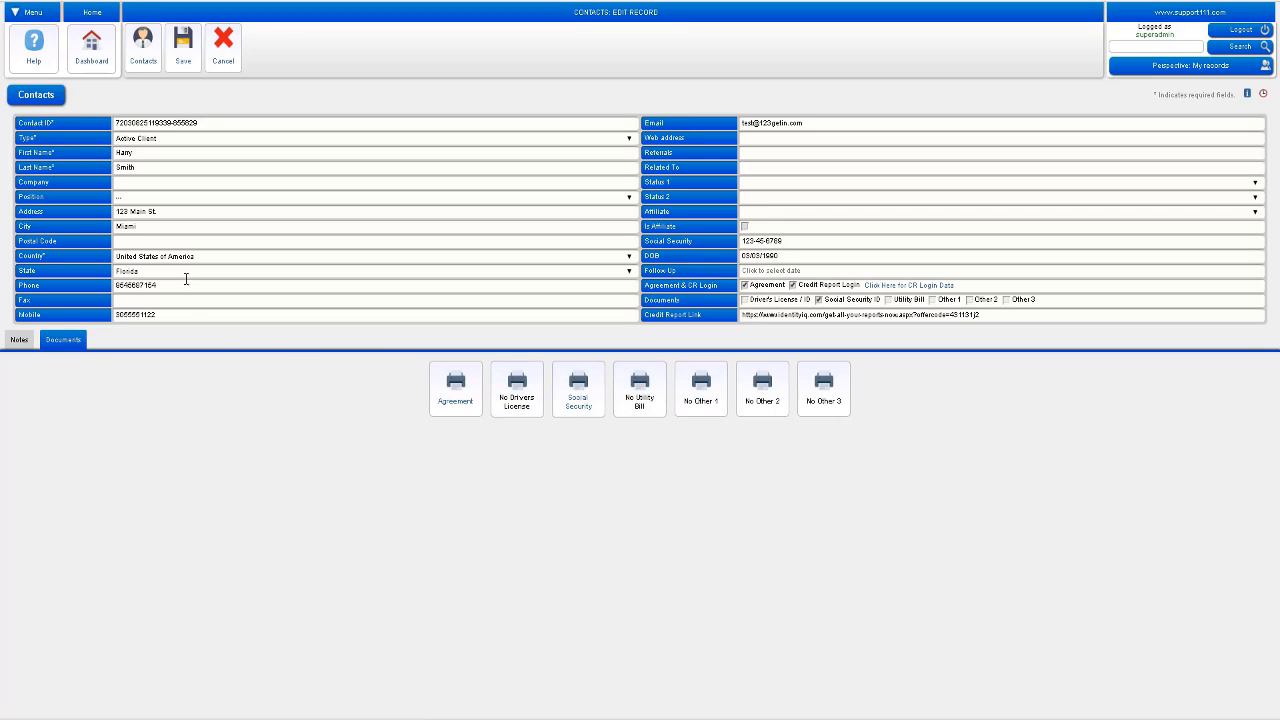
# Step: Return to the Contacts list and open the Dispute Center for the last client listed
pyautogui.click(139, 50)
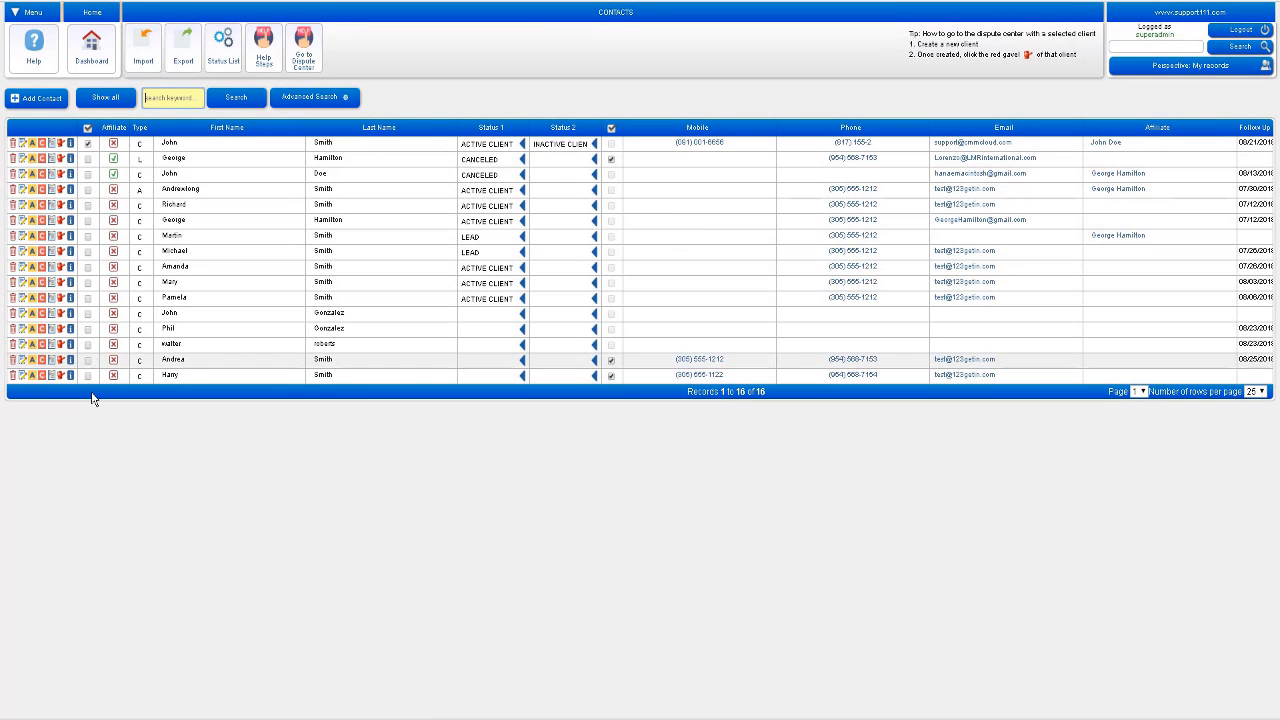
pyautogui.moveTo(70, 377)
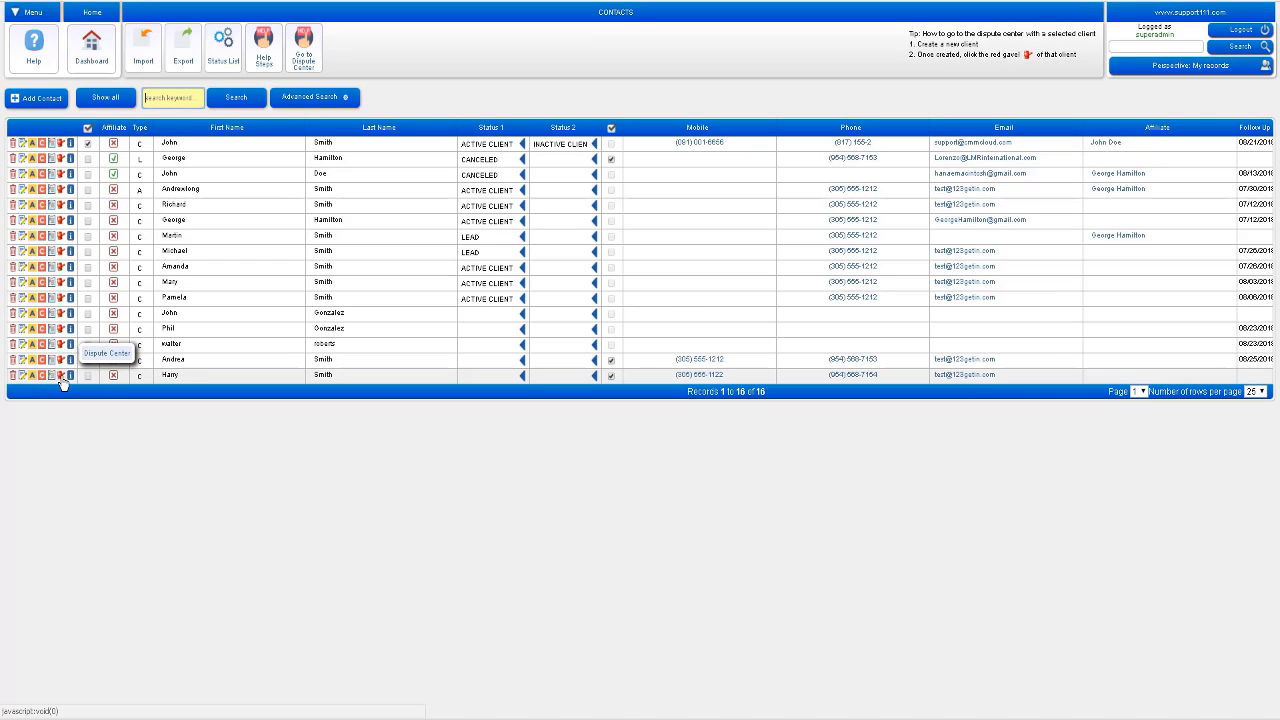
pyautogui.click(61, 376)
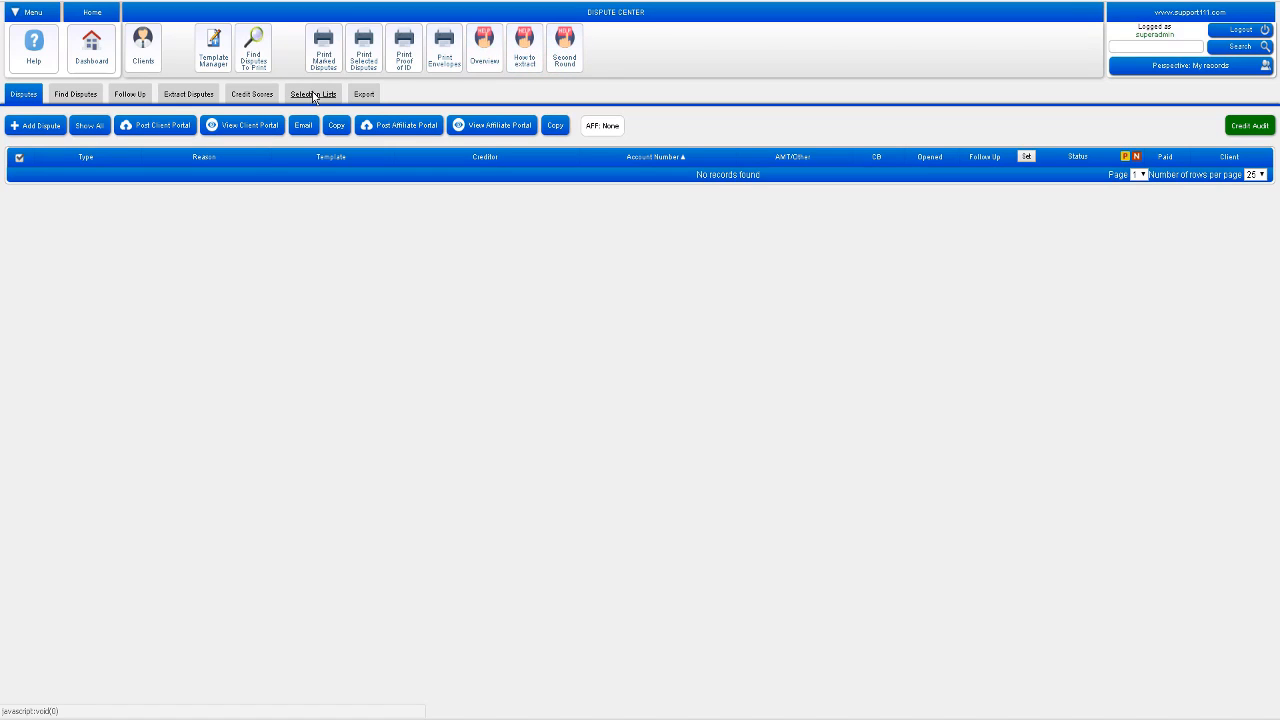
# Step: Copy the sample credit report, paste it as plain text into Extract Disputes, and submit it
pyautogui.click(190, 95)
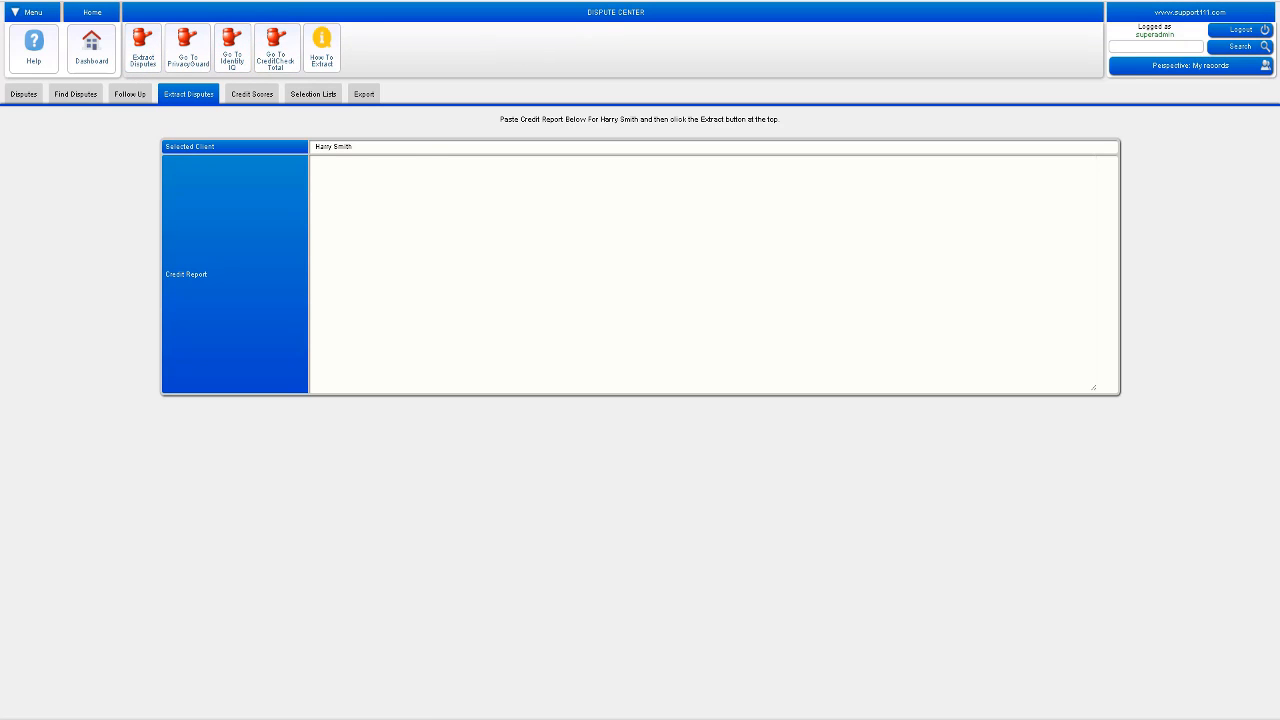
pyautogui.hotkey('ctrl', 't')
pyautogui.write('ao')
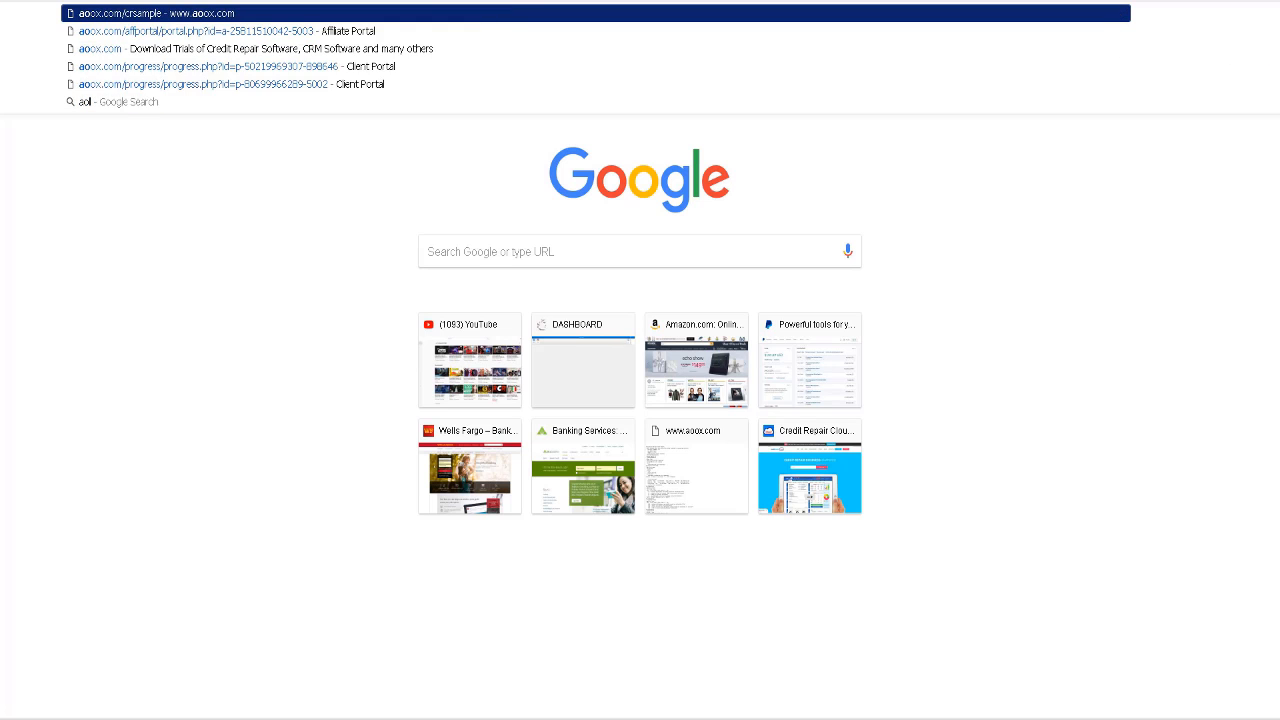
pyautogui.press('Return')
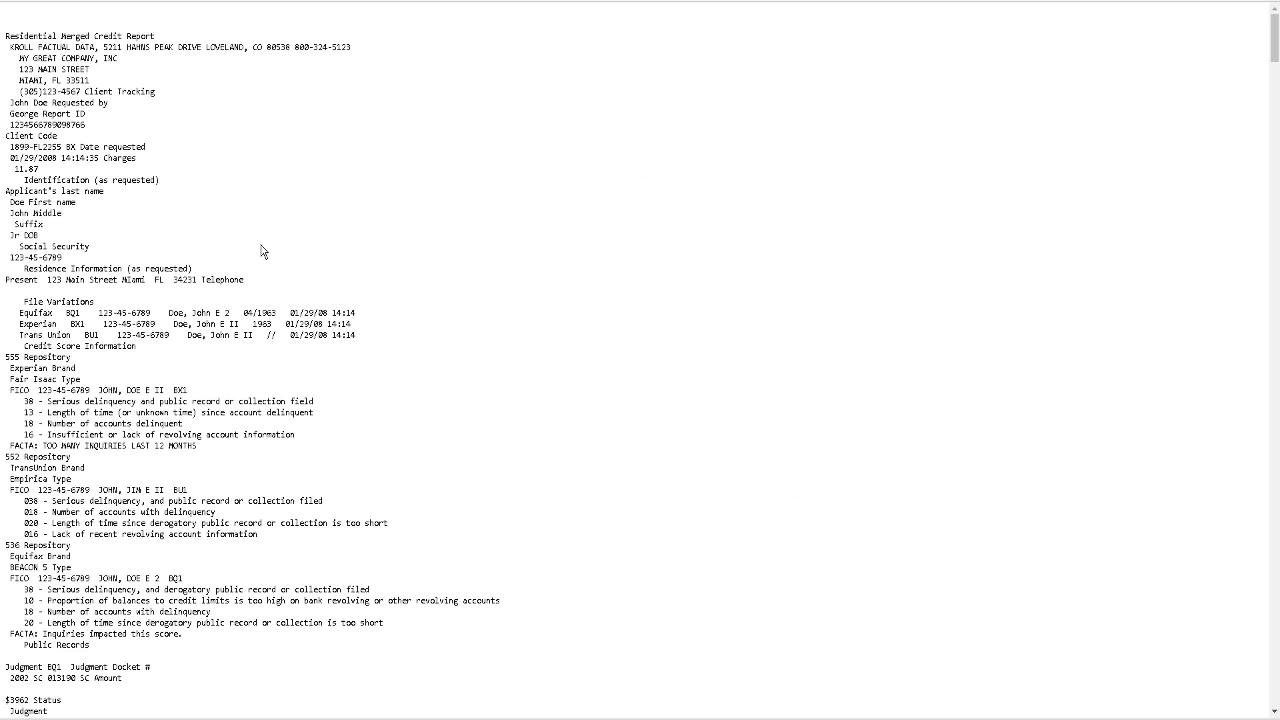
pyautogui.hotkey('ctrl', 'a')
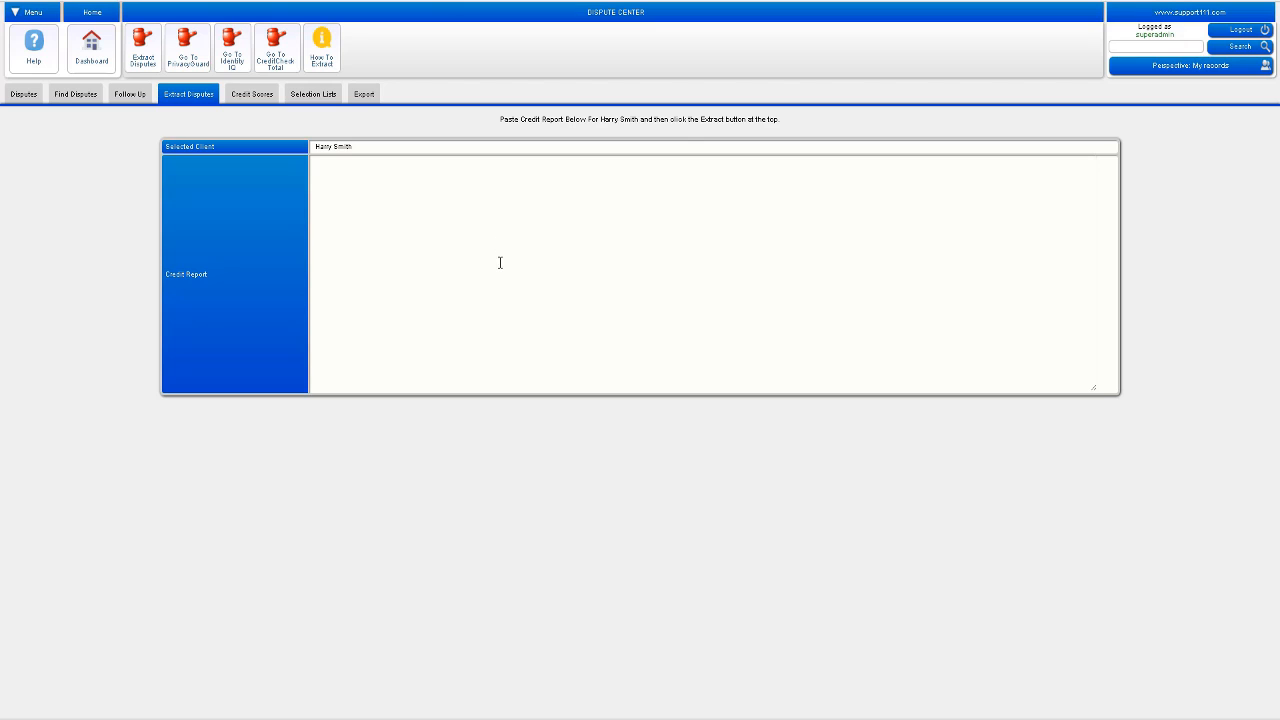
pyautogui.rightClick(500, 263)
pyautogui.click(557, 366)
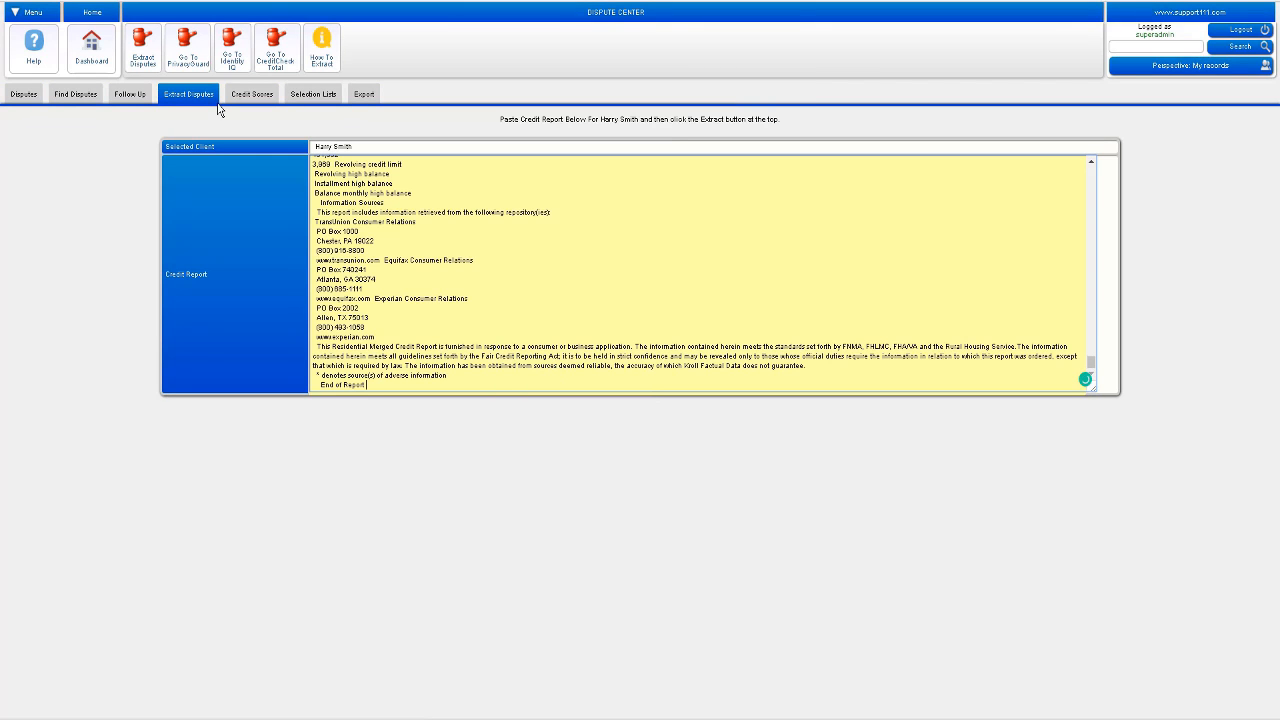
pyautogui.click(140, 55)
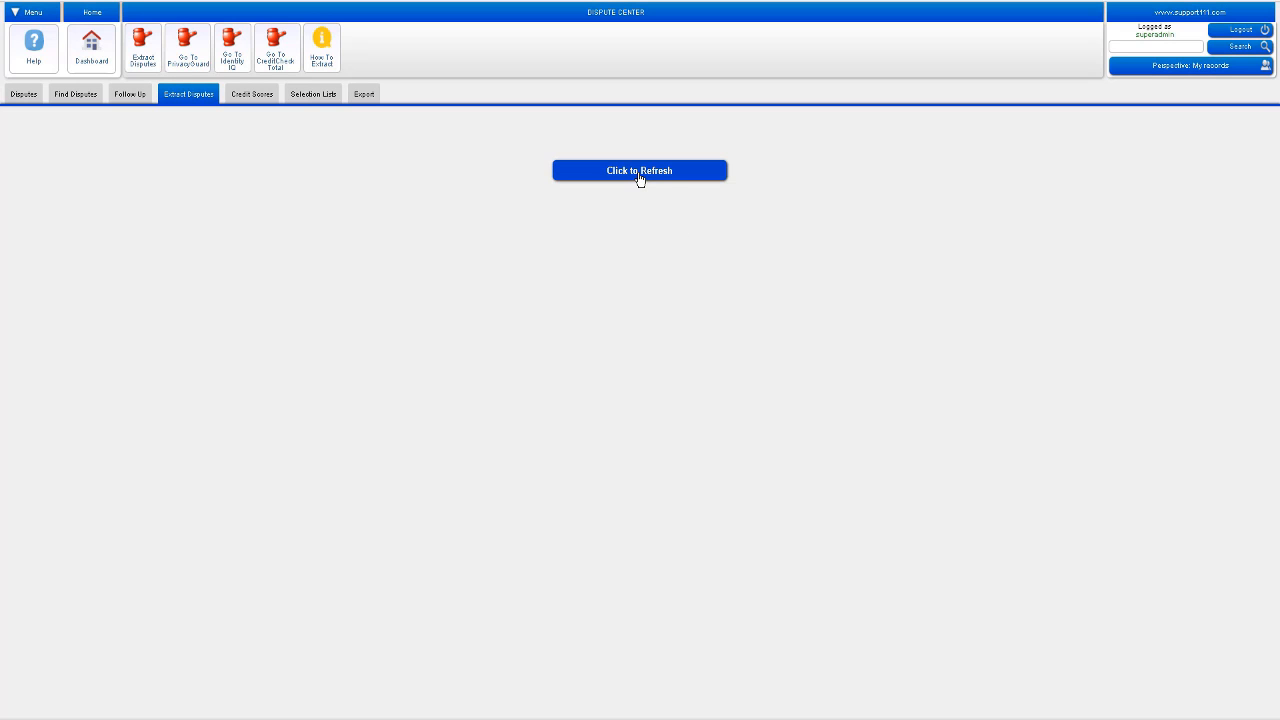
# Step: Refresh to load the 41 extracted disputes and show the reason choices for the first Collection-A dispute
pyautogui.click(640, 172)
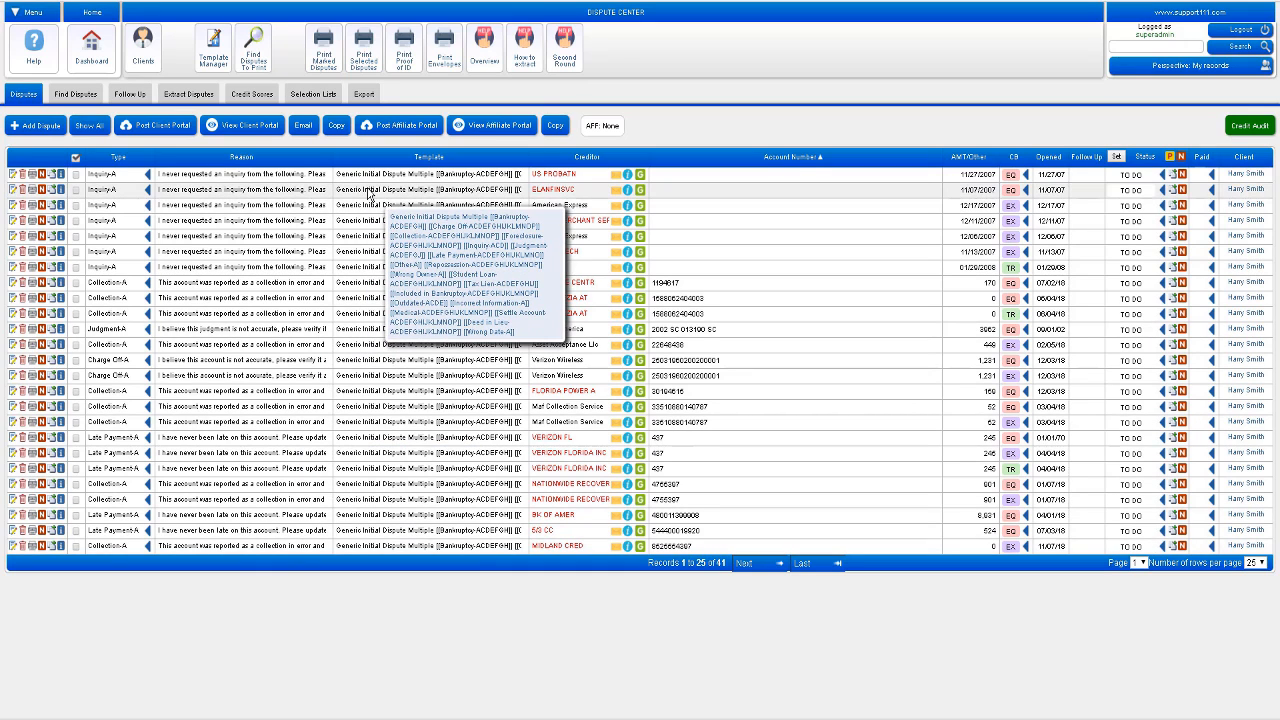
pyautogui.click(273, 285)
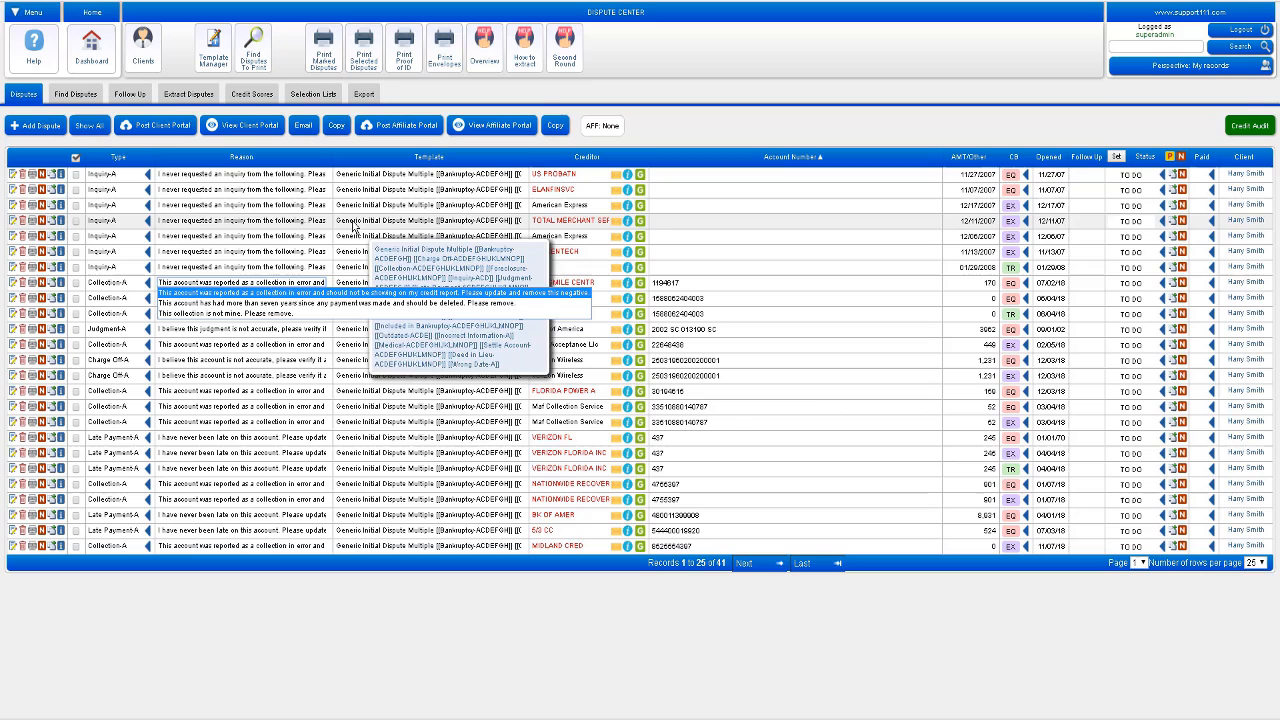
pyautogui.click(363, 285)
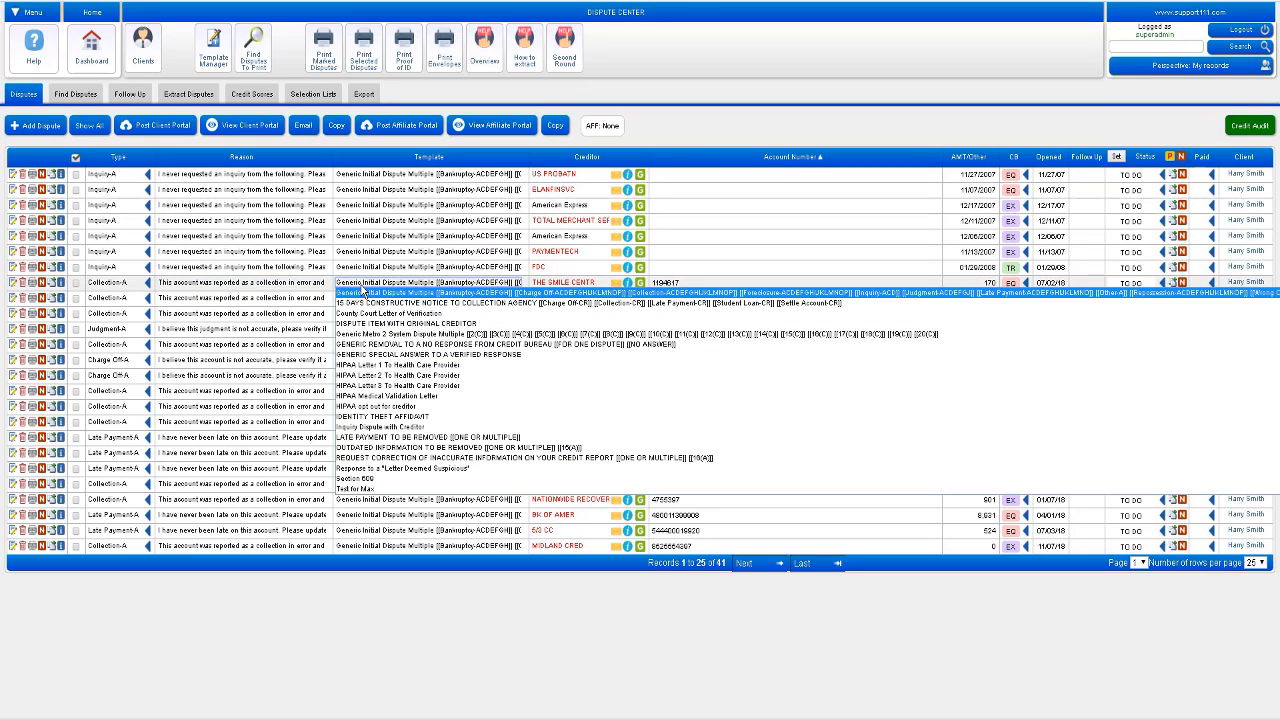
pyautogui.click(364, 291)
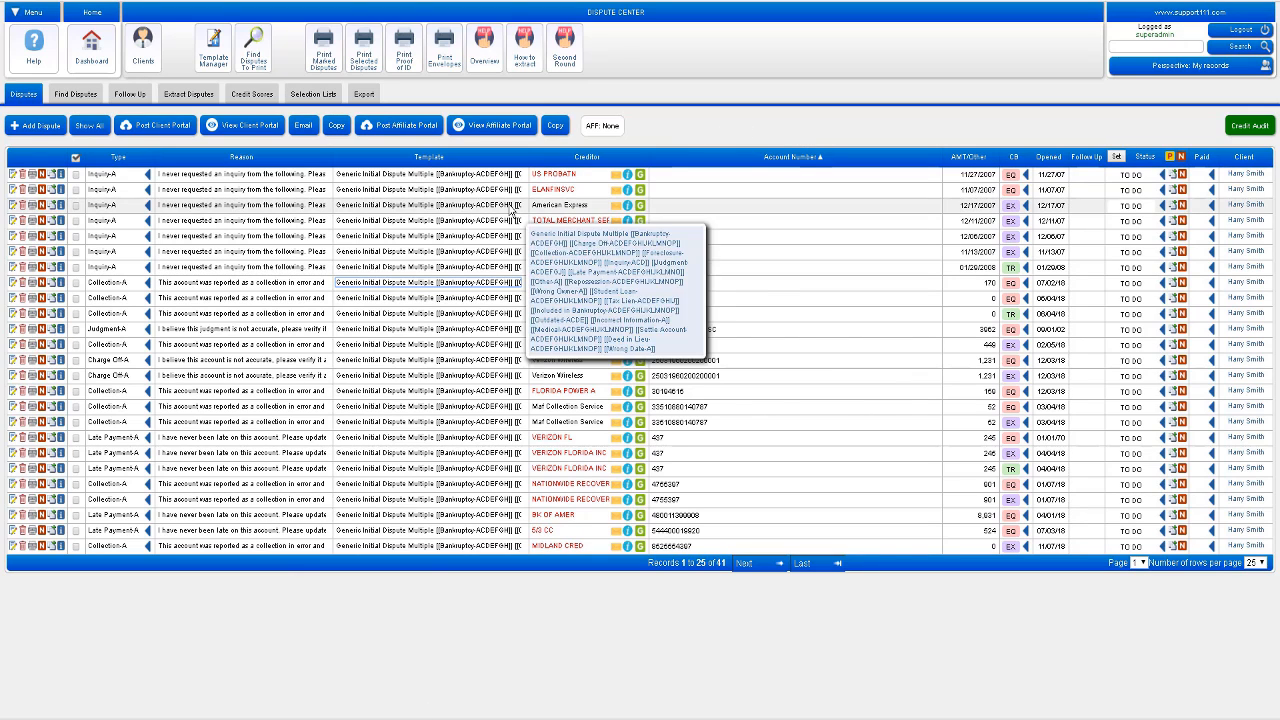
# Step: Omit repeated same-type disputes to leave 34, then print them as In Progress with an 08/25/18 follow-up
pyautogui.click(148, 220)
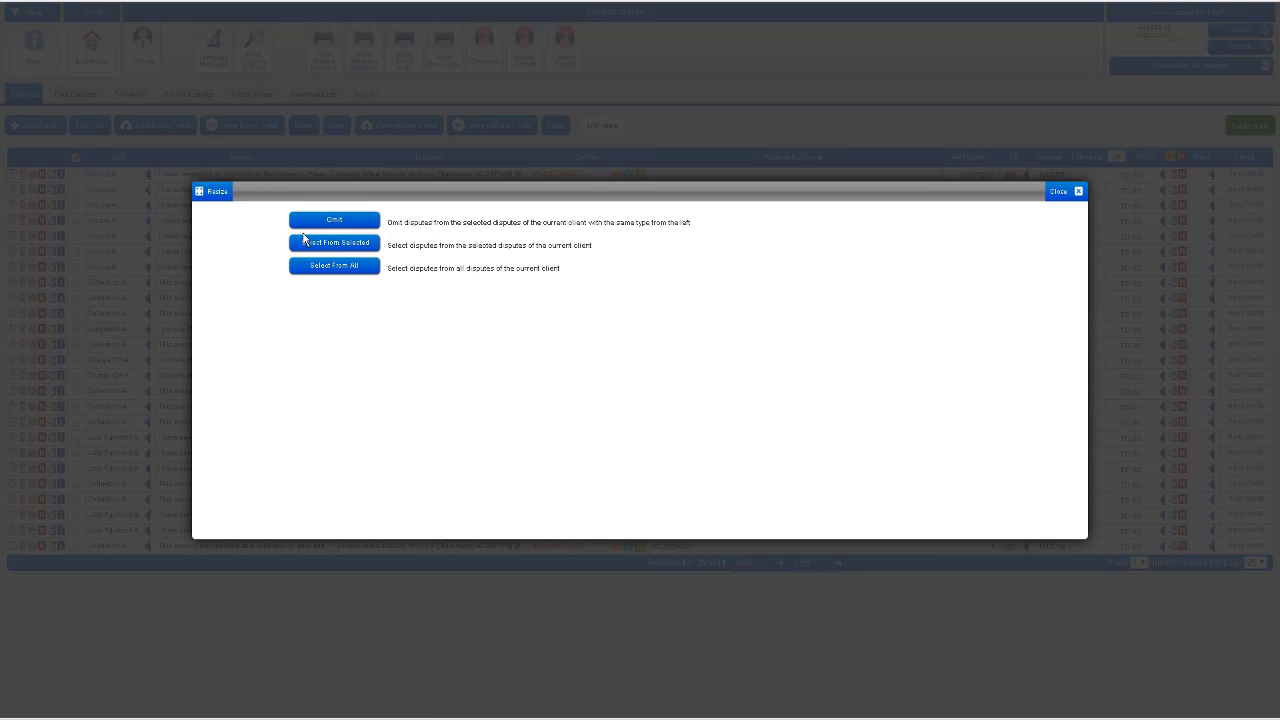
pyautogui.click(350, 229)
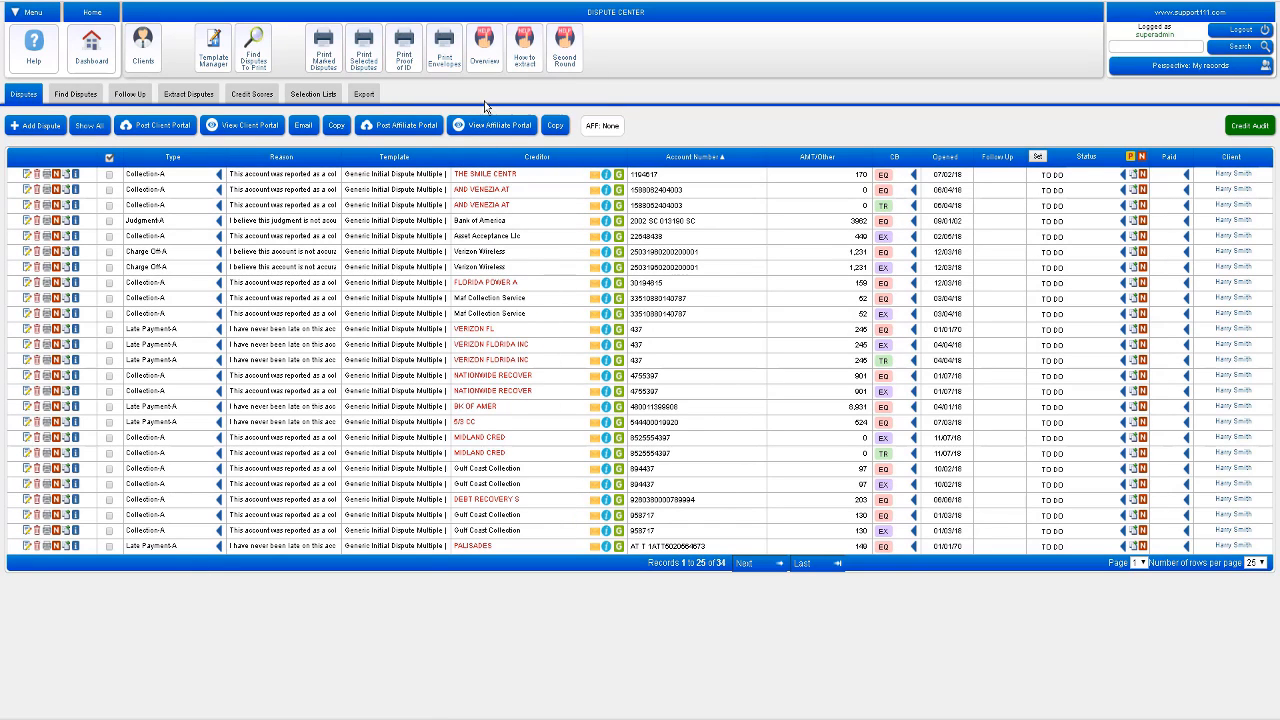
pyautogui.click(366, 62)
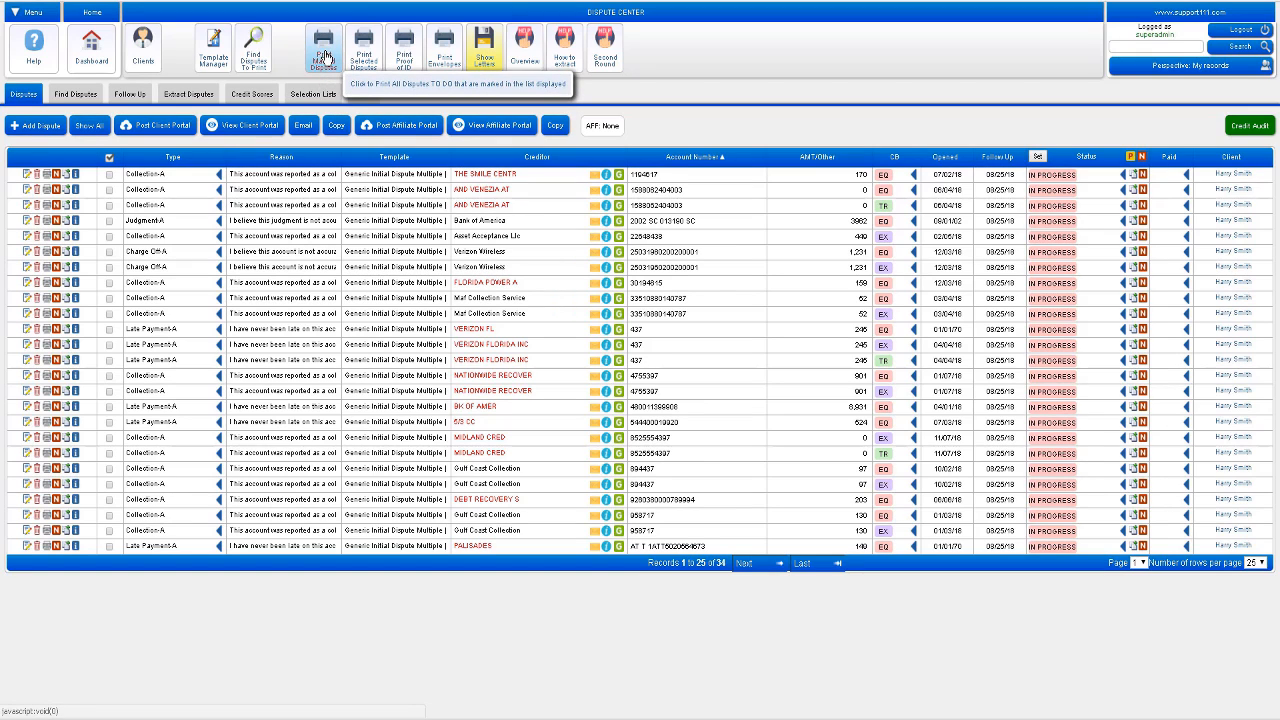
# Step: Download the dispute letters and read through the six-page PDF to Equifax, Experian and Transunion
pyautogui.click(487, 64)
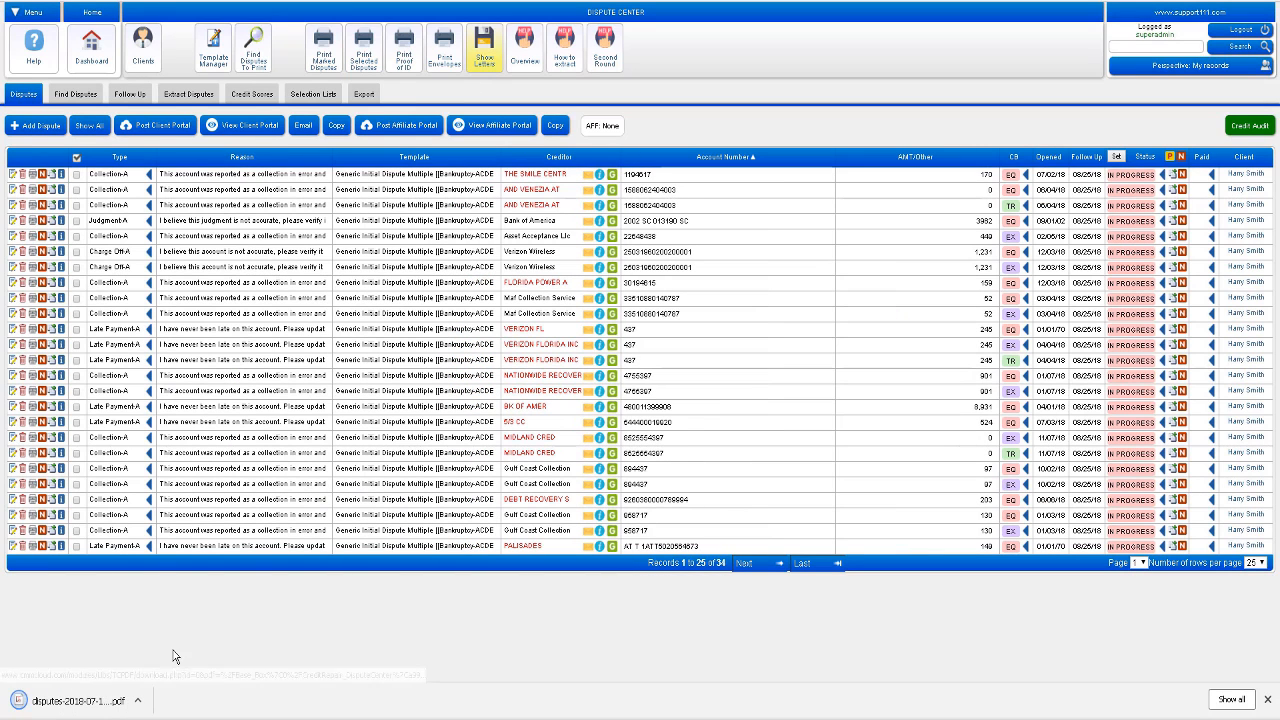
pyautogui.click(139, 701)
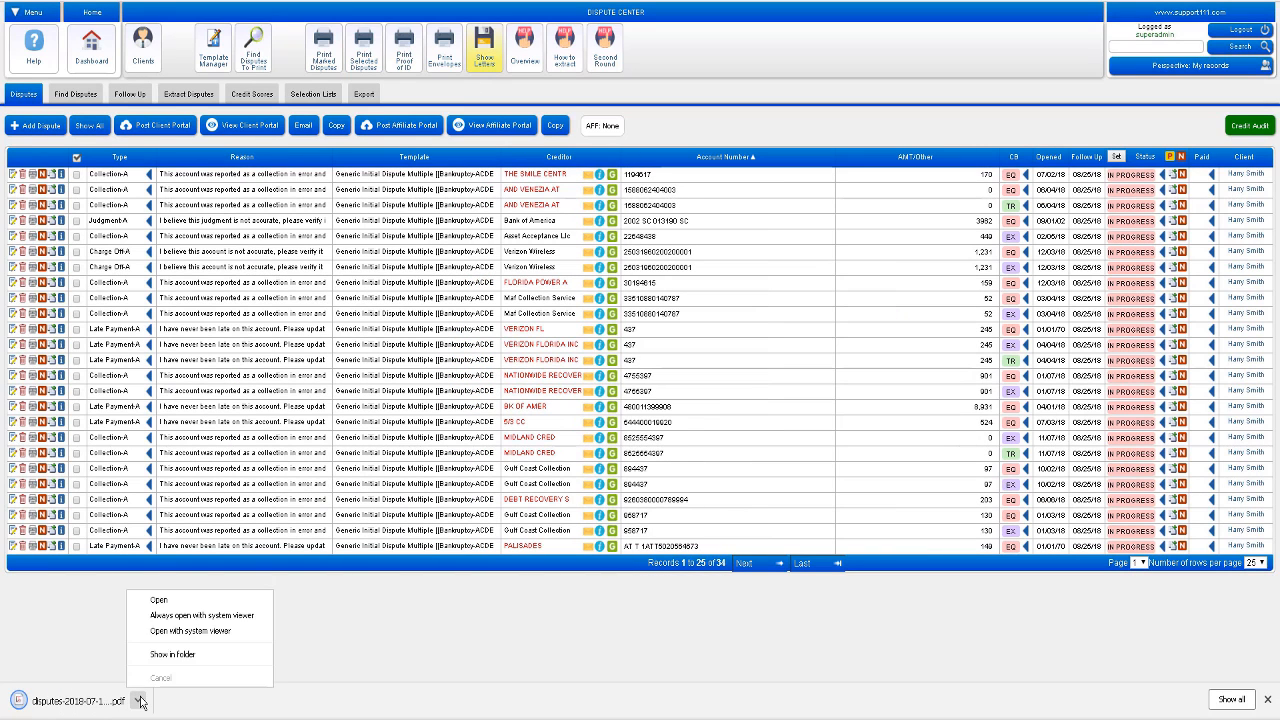
pyautogui.click(161, 605)
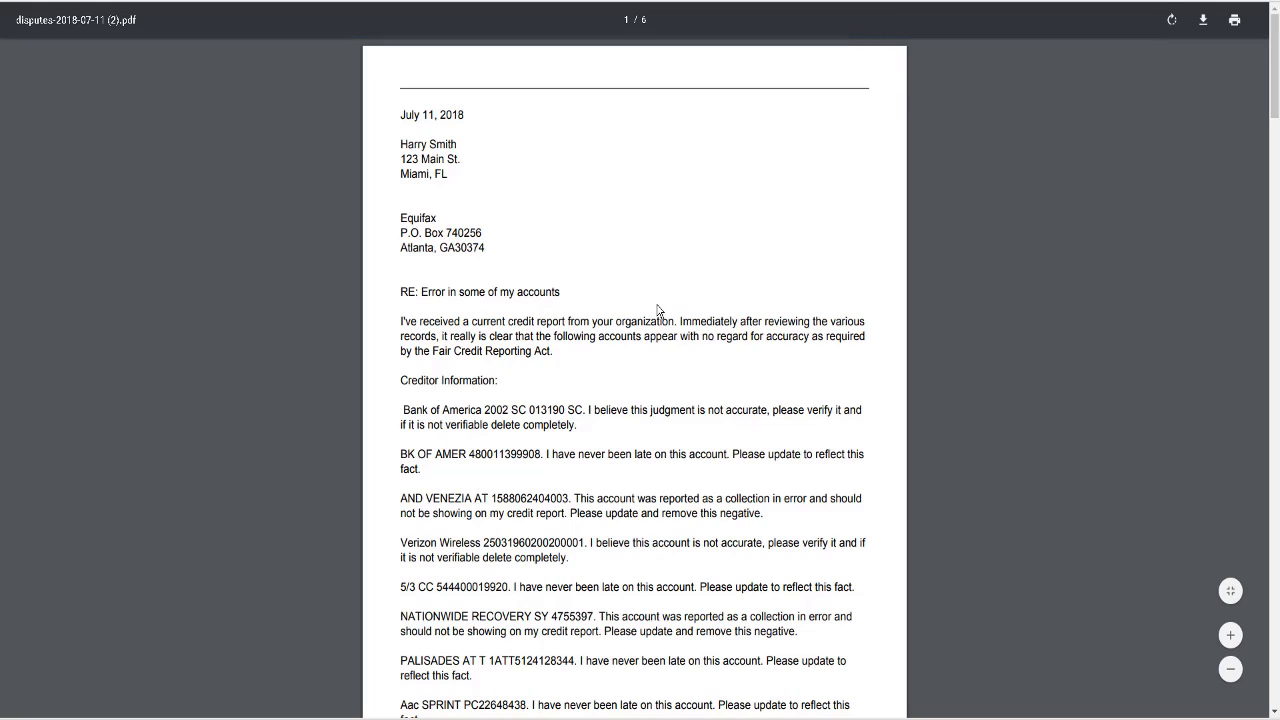
pyautogui.scroll(-5, 658, 311)
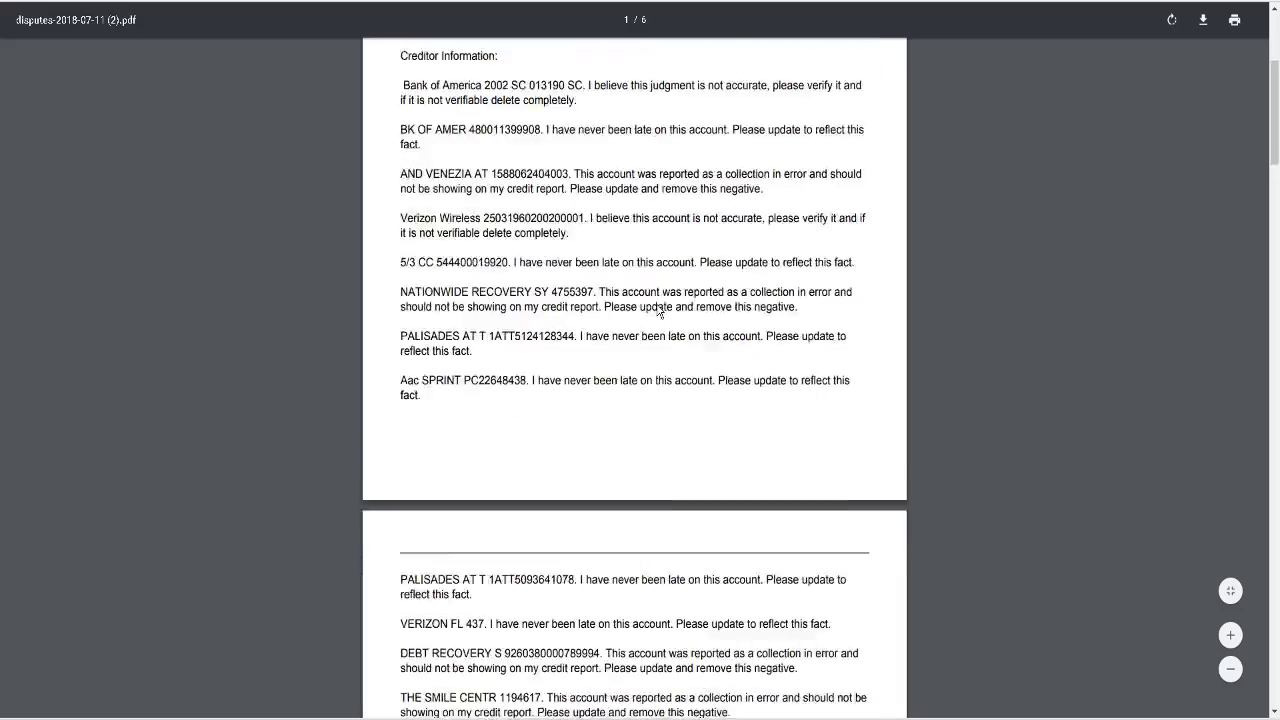
pyautogui.scroll(-7, 658, 311)
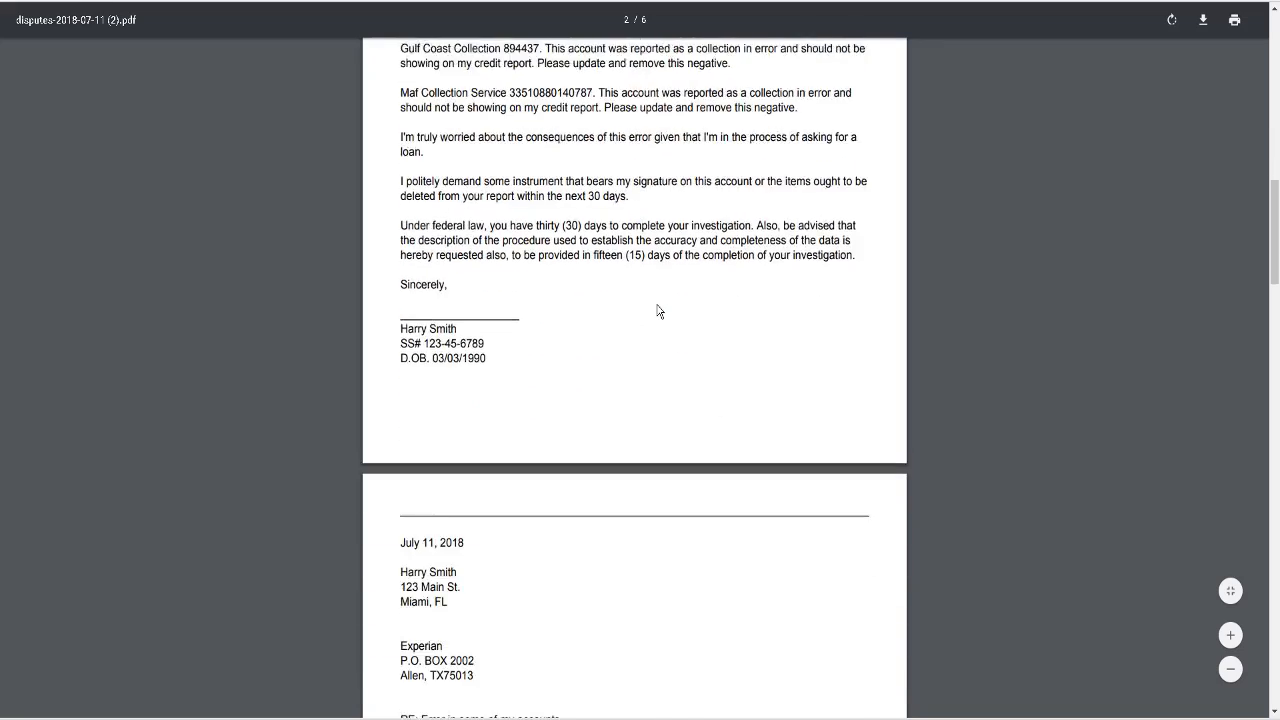
pyautogui.scroll(-8, 658, 311)
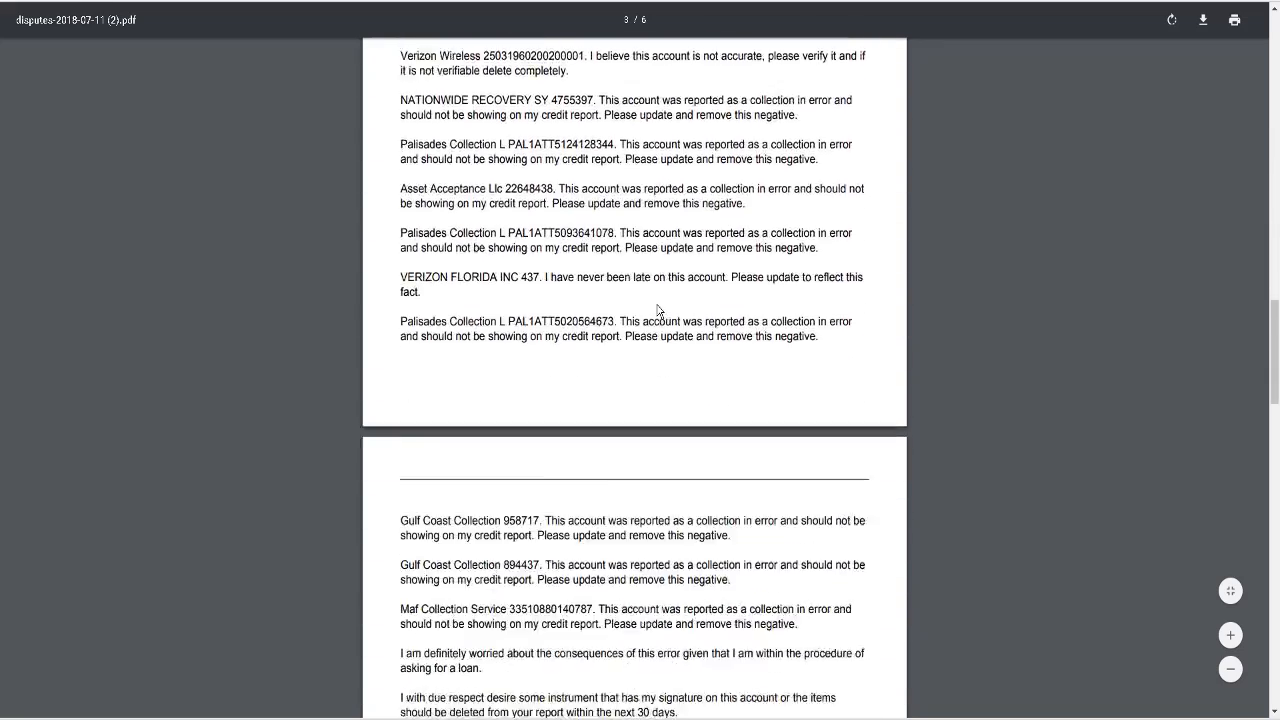
pyautogui.scroll(-8, 658, 311)
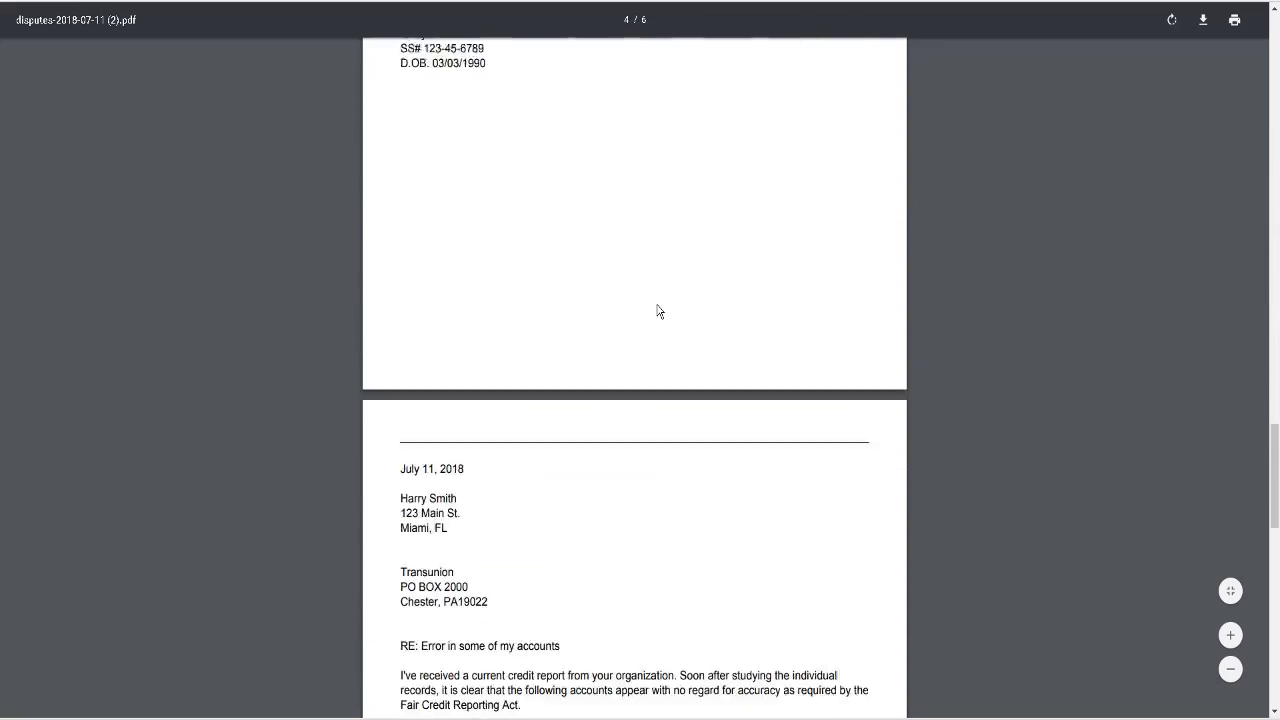
pyautogui.scroll(-6, 658, 311)
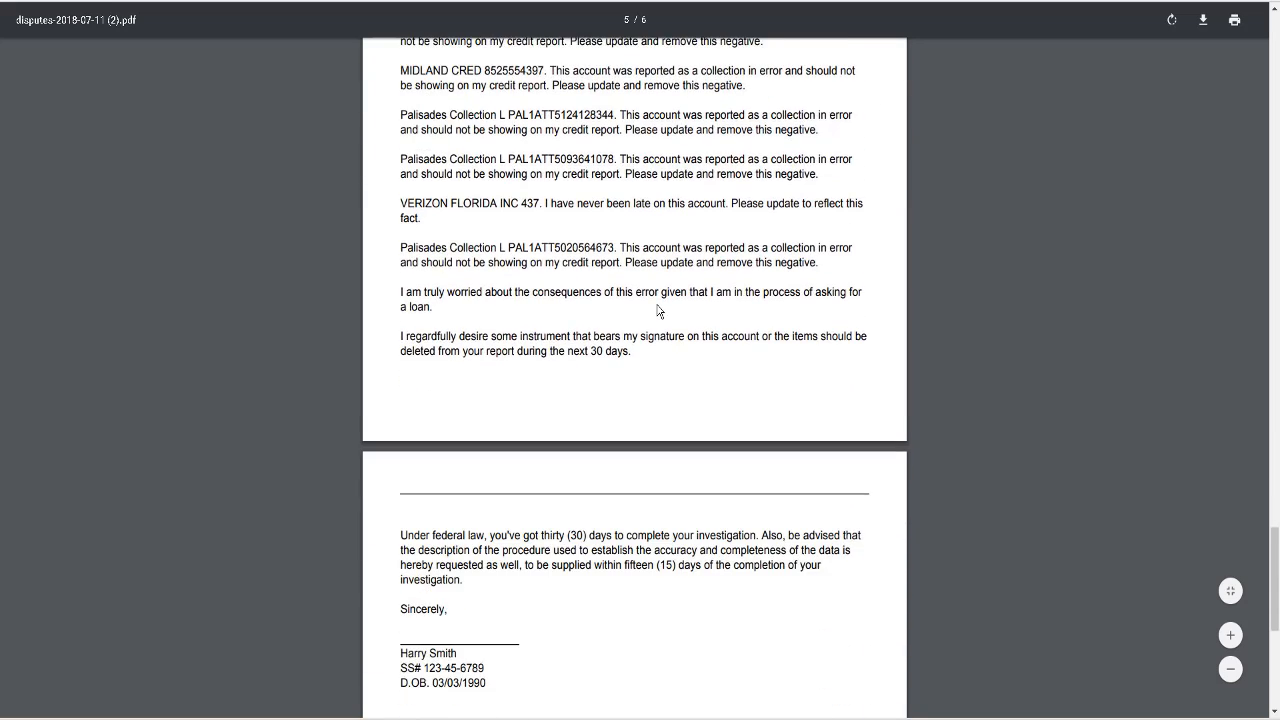
pyautogui.scroll(-1, 658, 311)
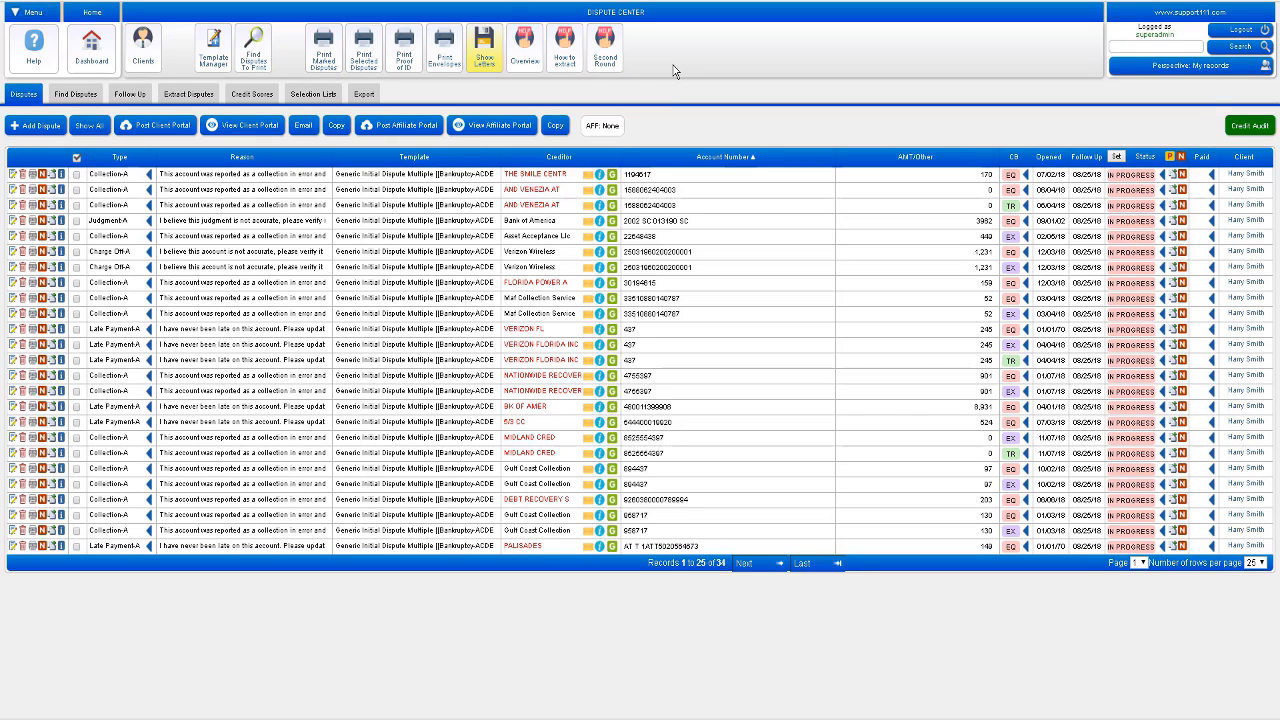
# Step: Generate the envelopes and page through ENV-2018-07-11.pdf, addressed to Equifax, Experian and Transunion
pyautogui.click(446, 64)
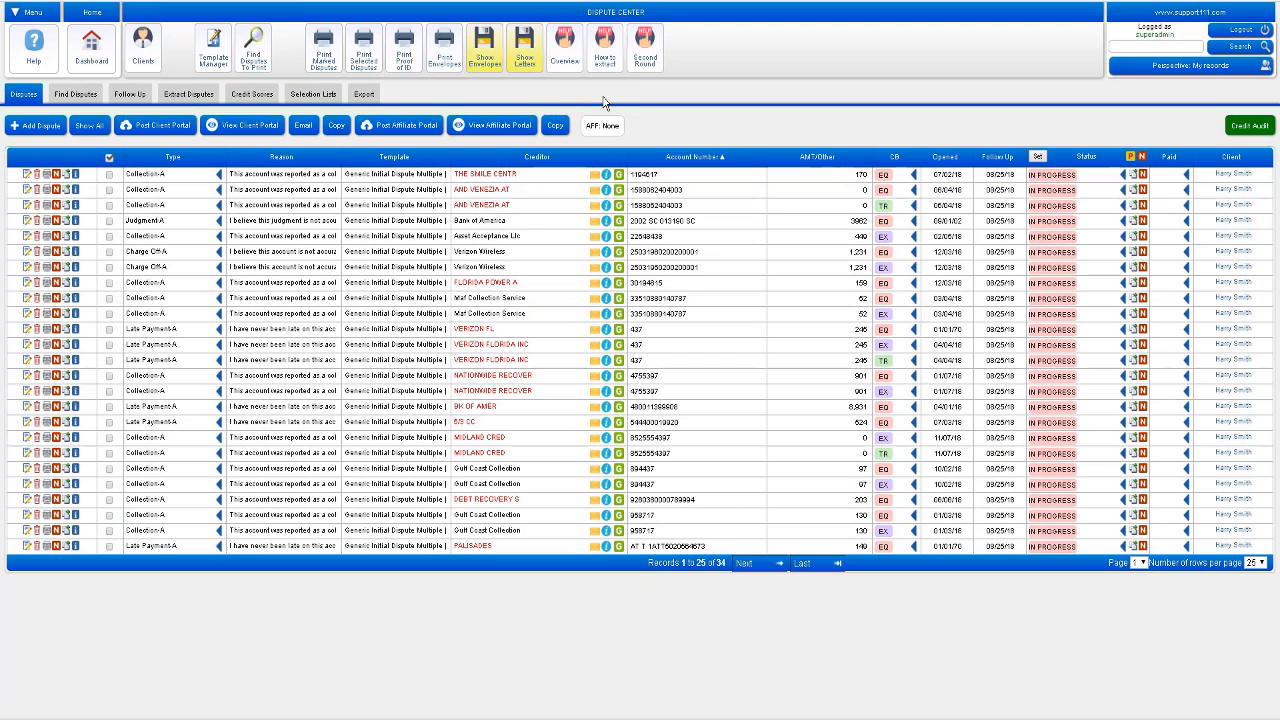
pyautogui.click(484, 60)
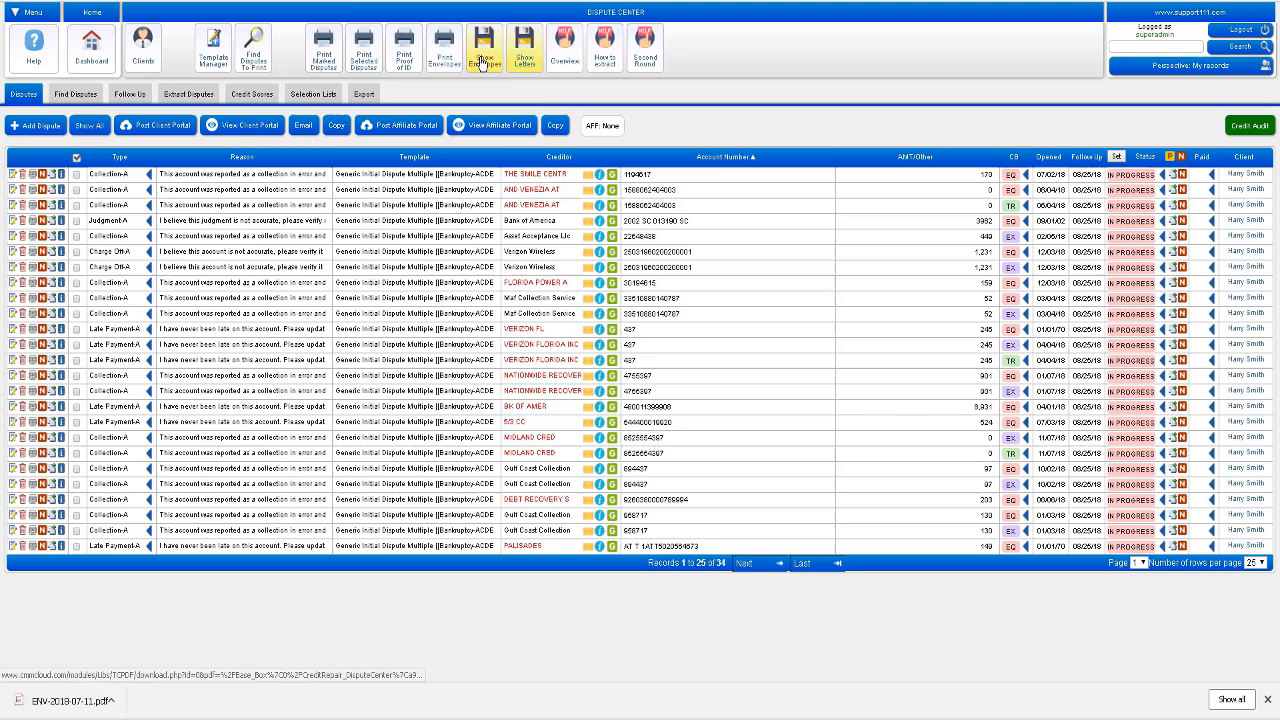
pyautogui.click(138, 701)
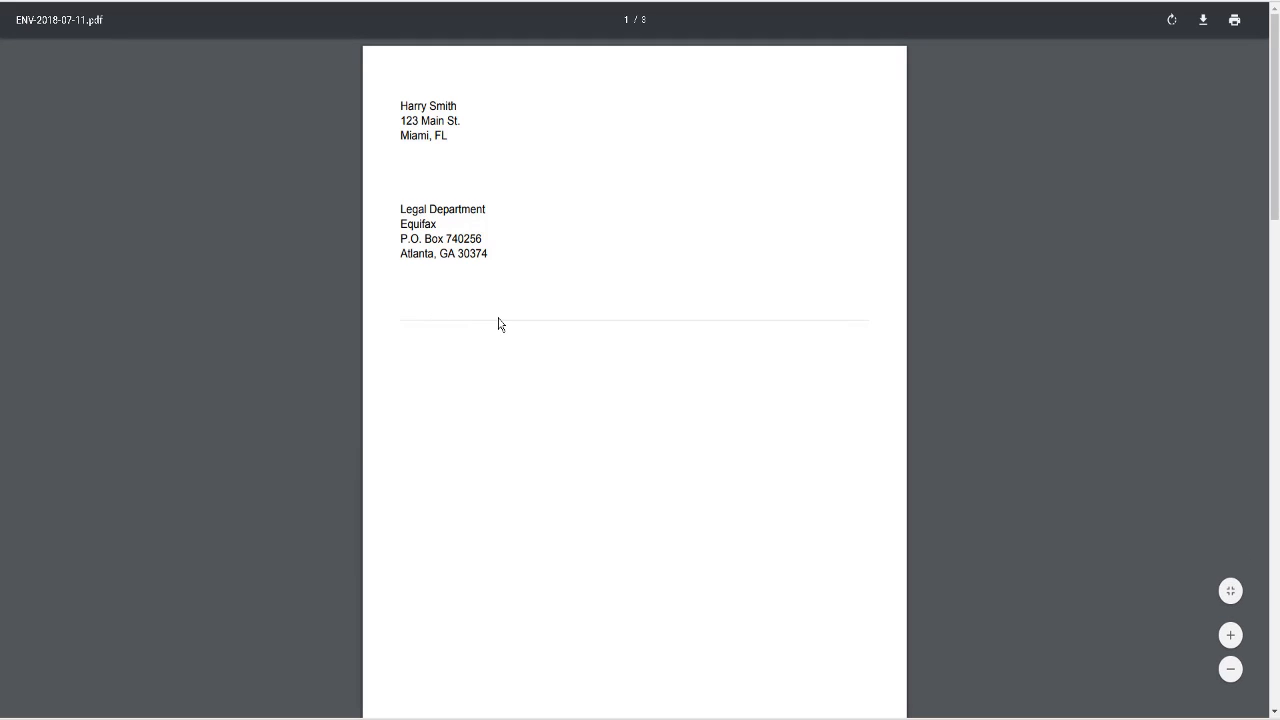
pyautogui.scroll(-4, 498, 324)
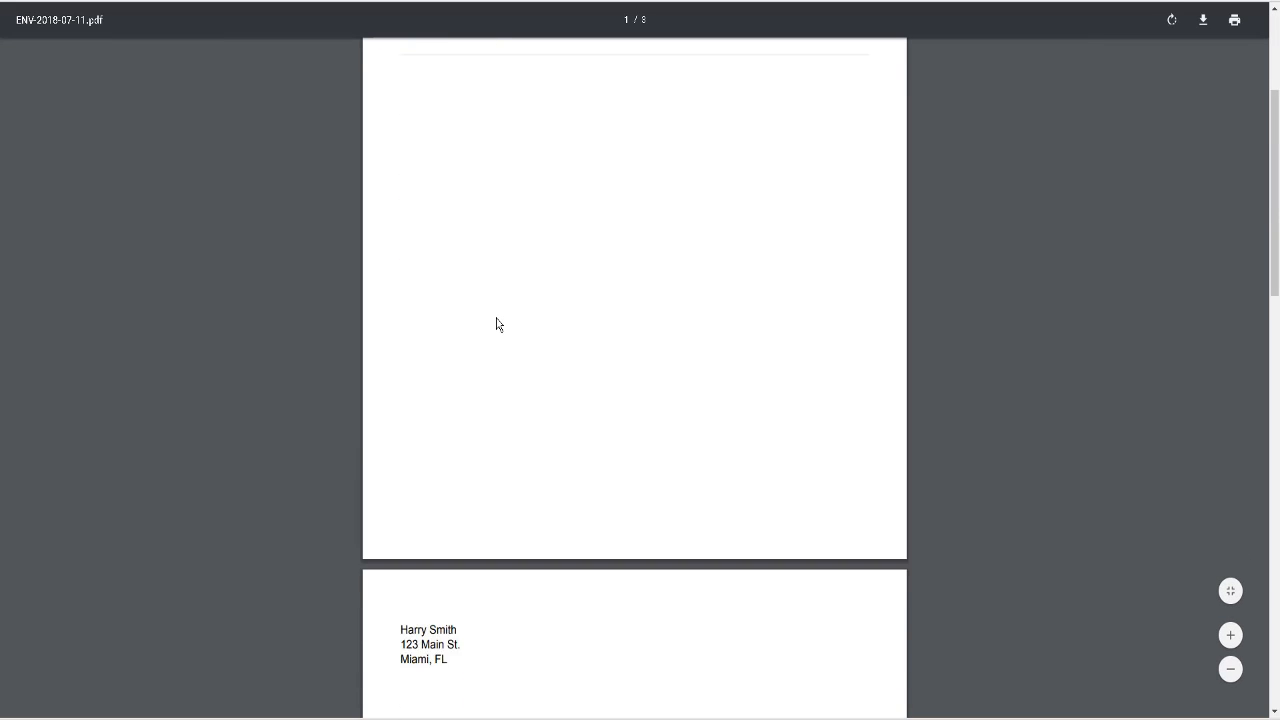
pyautogui.scroll(-3, 496, 323)
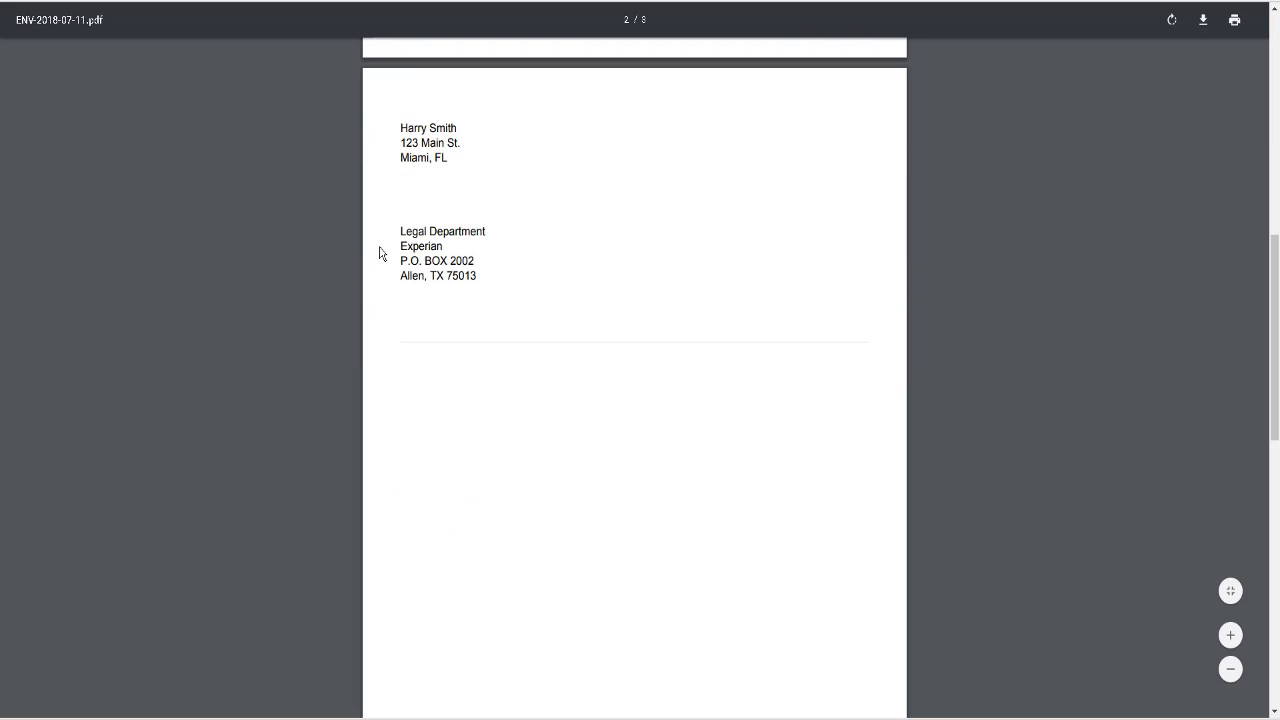
pyautogui.scroll(-4, 498, 236)
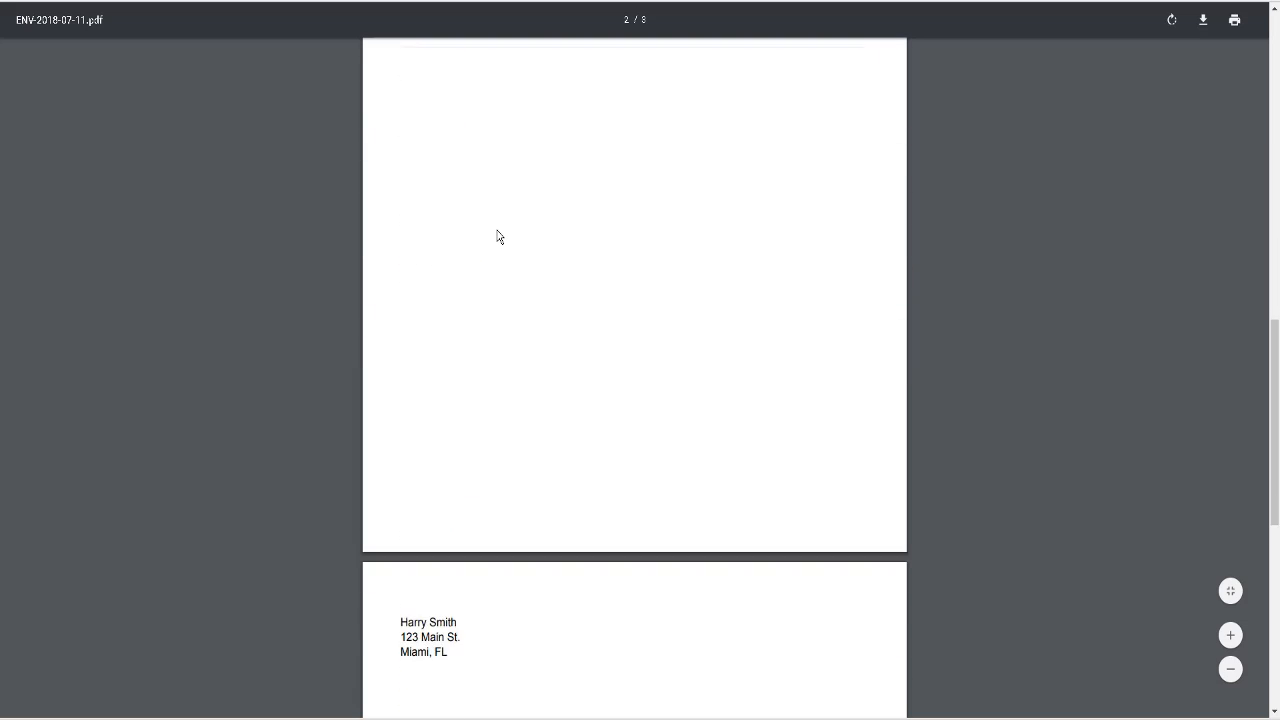
pyautogui.scroll(-2, 498, 236)
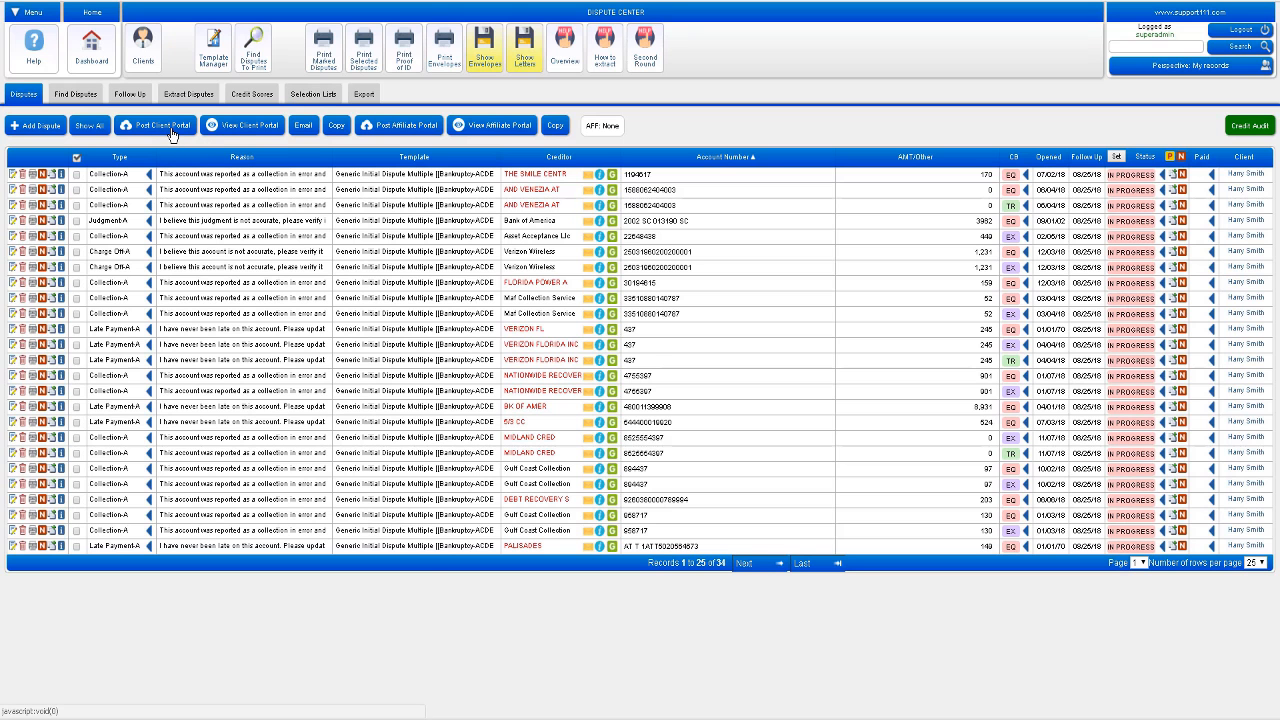
# Step: Post the disputes to the client portal and reload it to show the updated per-bureau counts
pyautogui.click(171, 134)
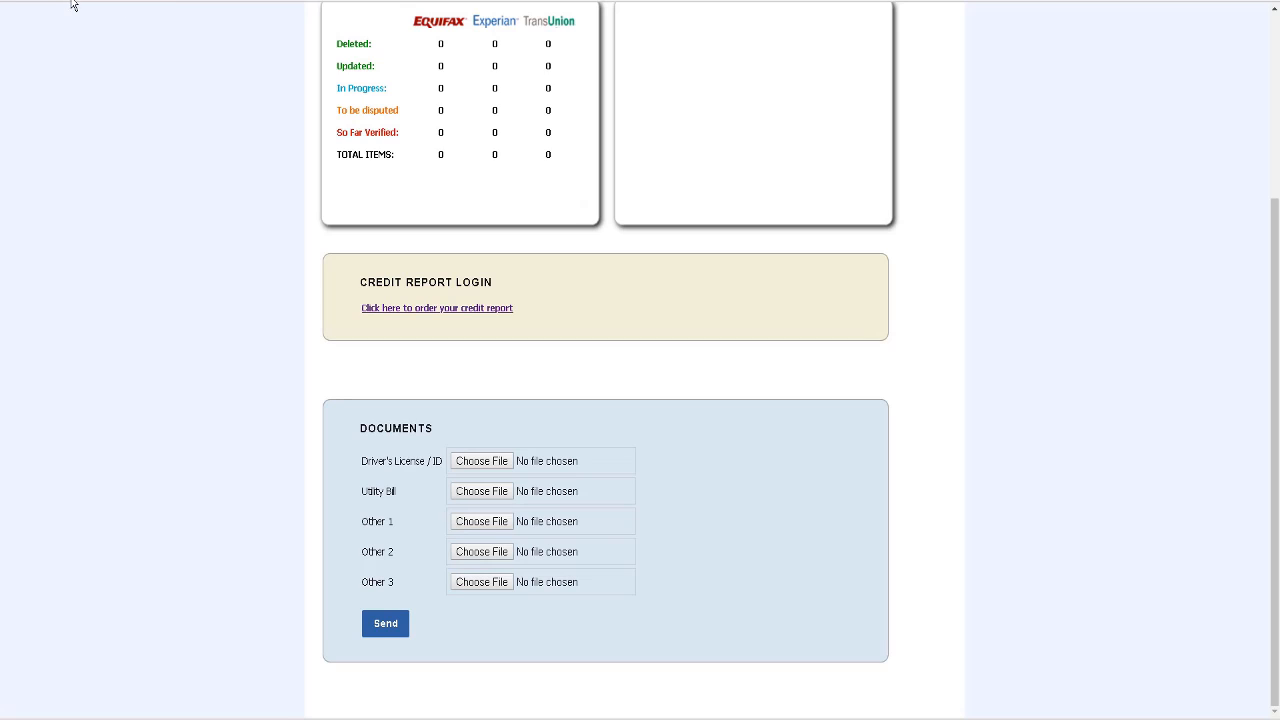
pyautogui.click(60, 1)
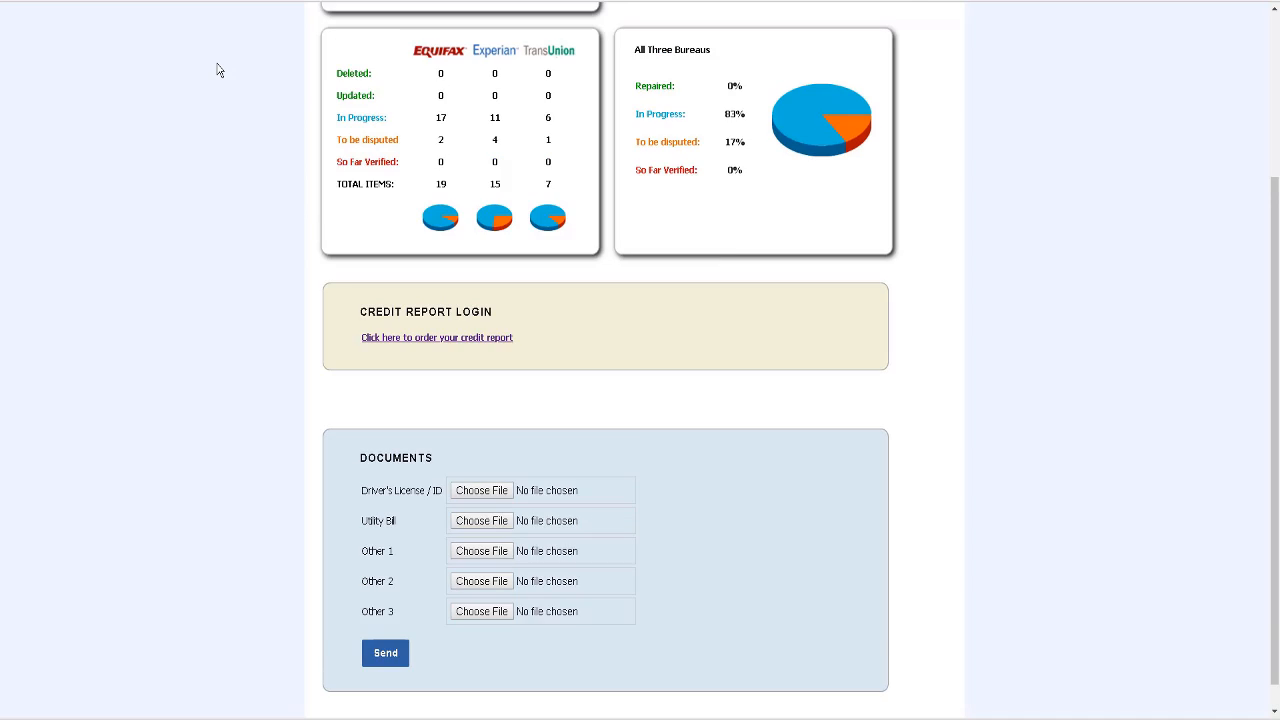
pyautogui.scroll(3, 219, 69)
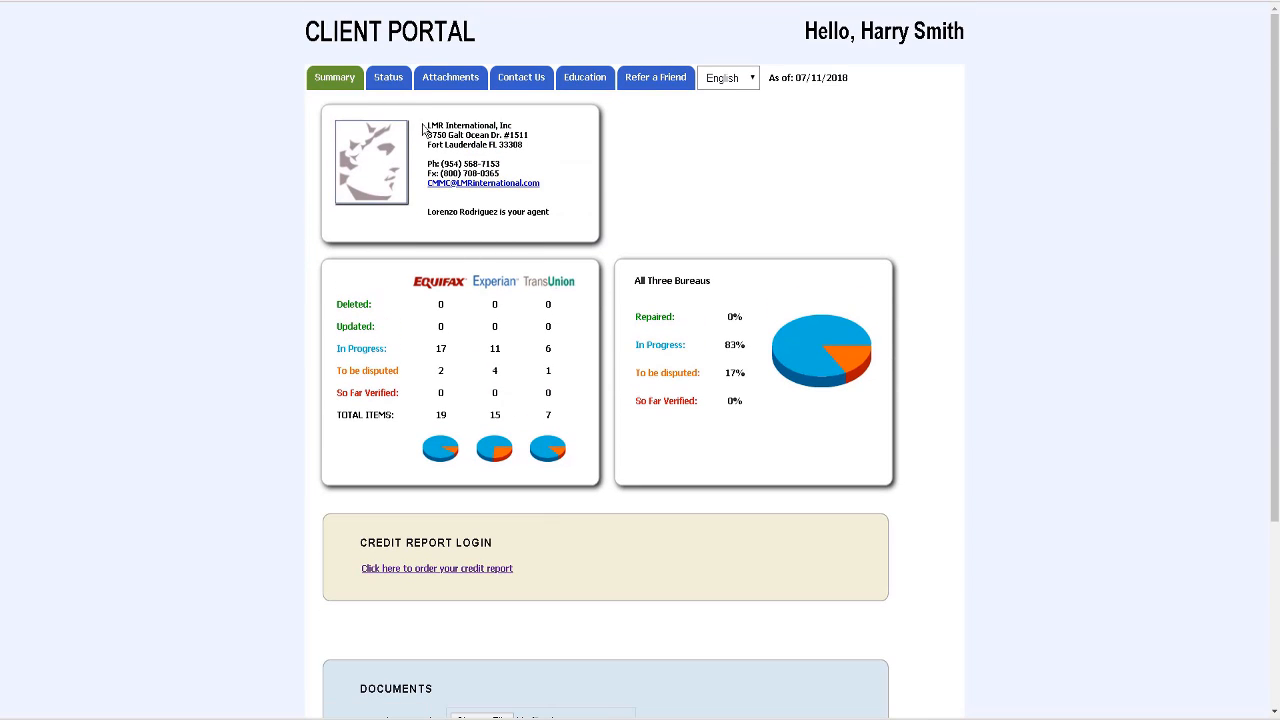
# Step: Review the portal's Status page, scrolling through the credit report item tables
pyautogui.click(392, 88)
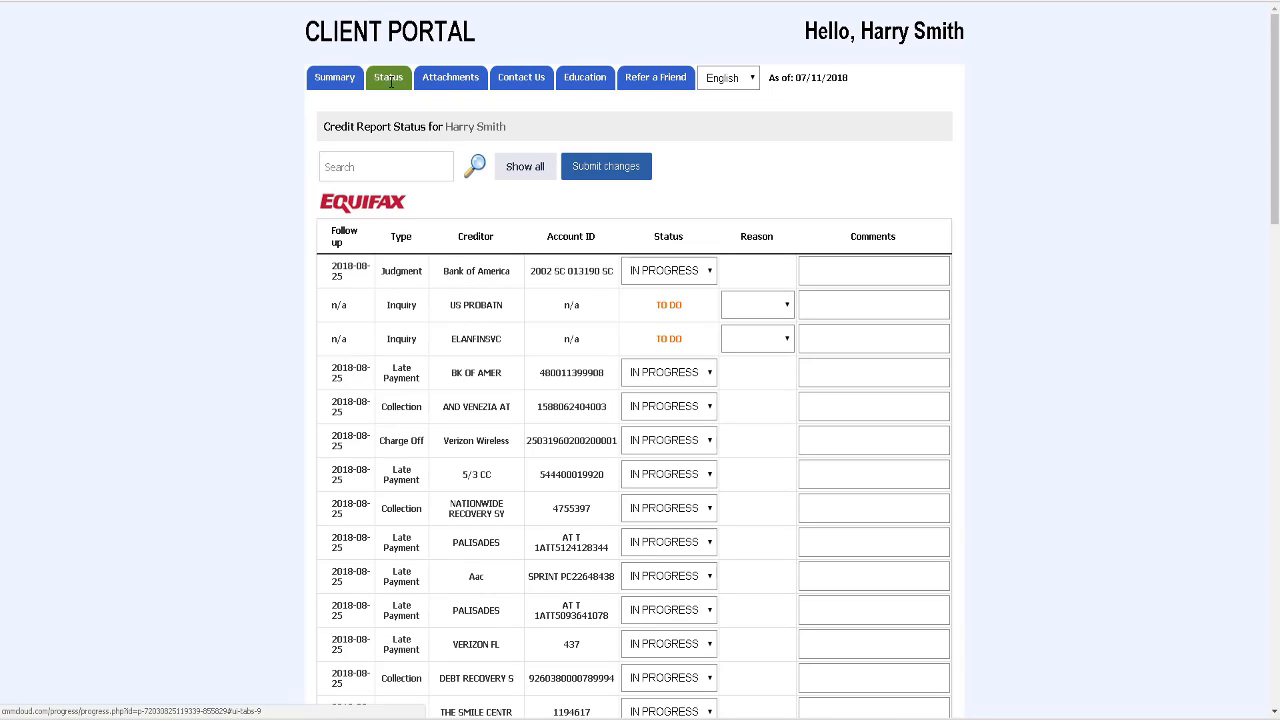
pyautogui.scroll(-3, 258, 166)
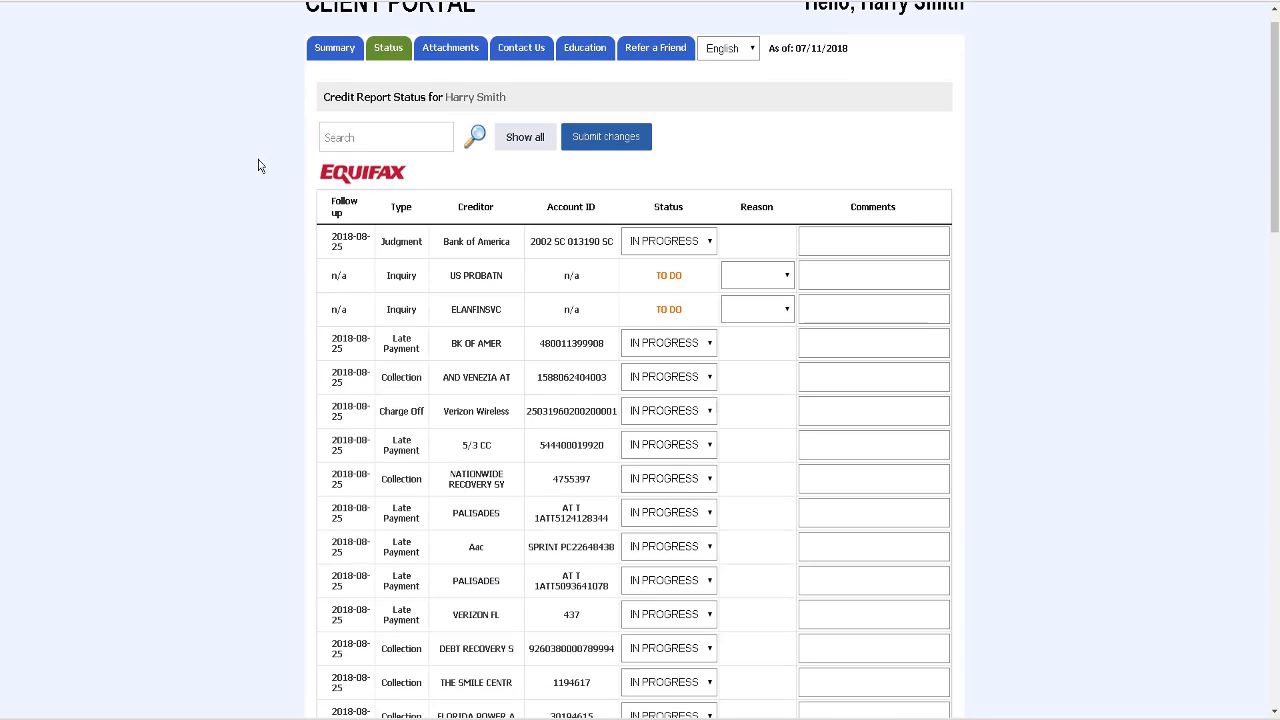
pyautogui.scroll(-6, 258, 166)
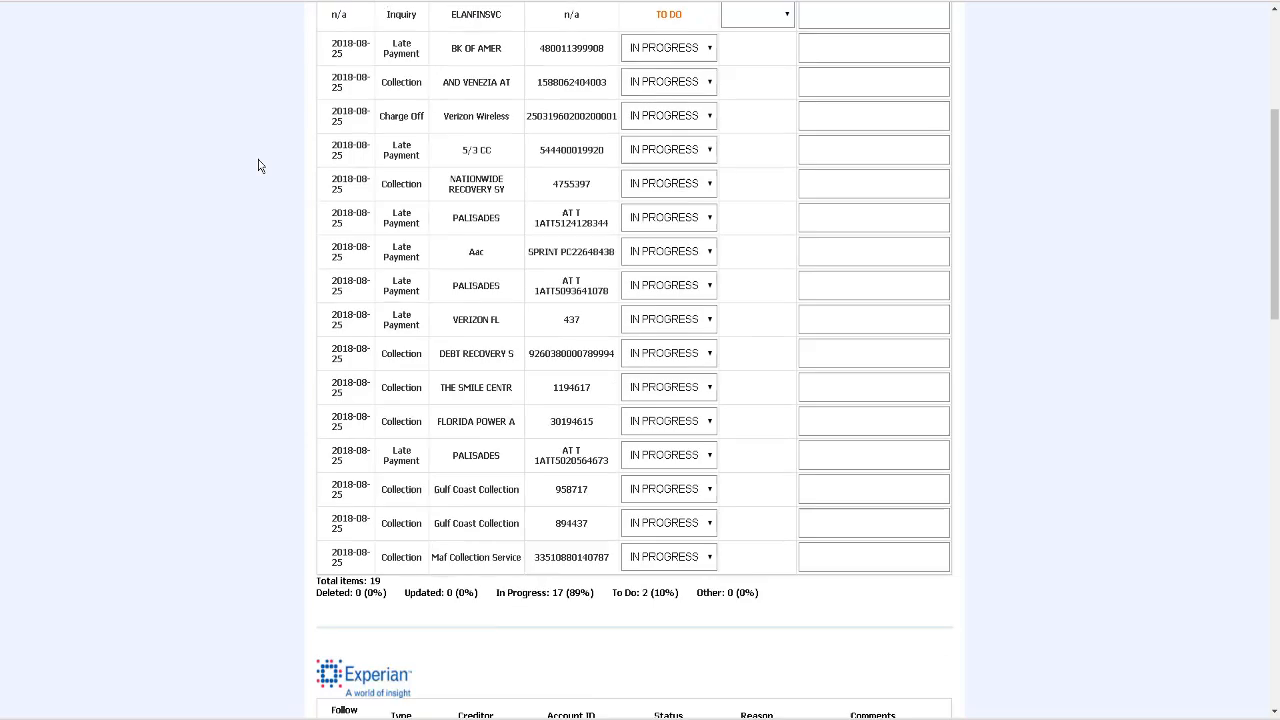
pyautogui.scroll(-7, 258, 166)
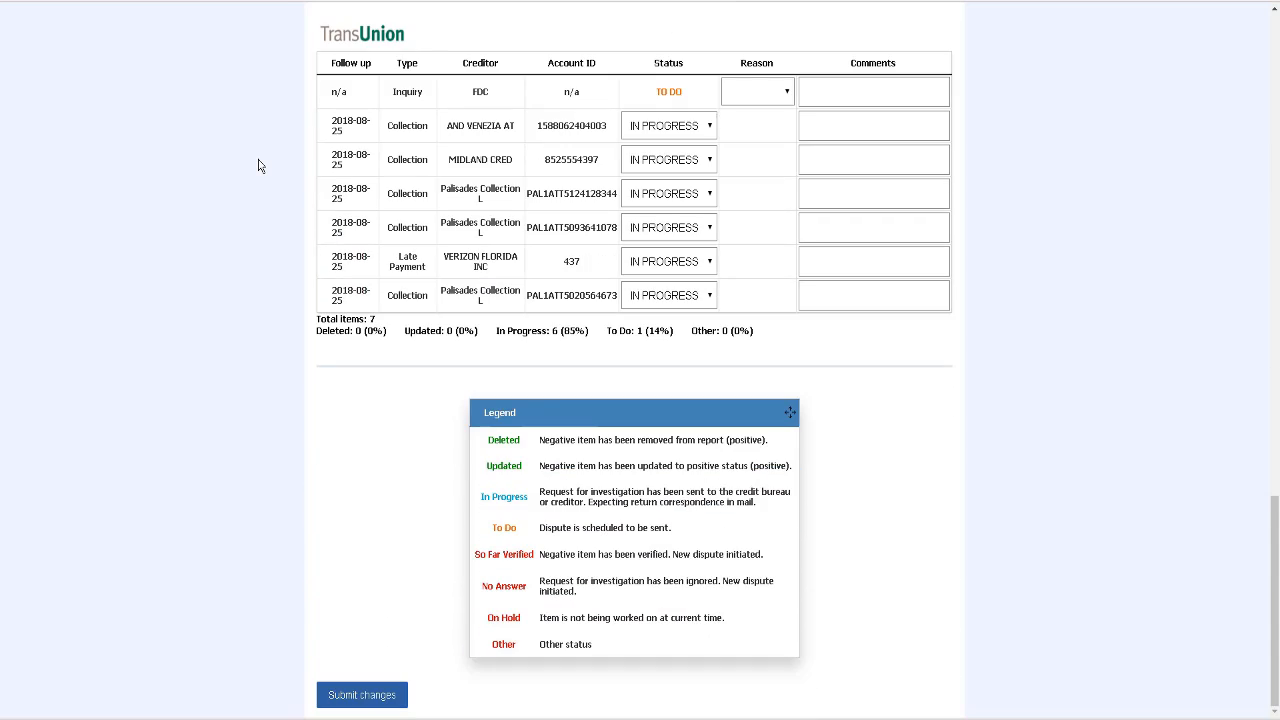
pyautogui.press('Home')
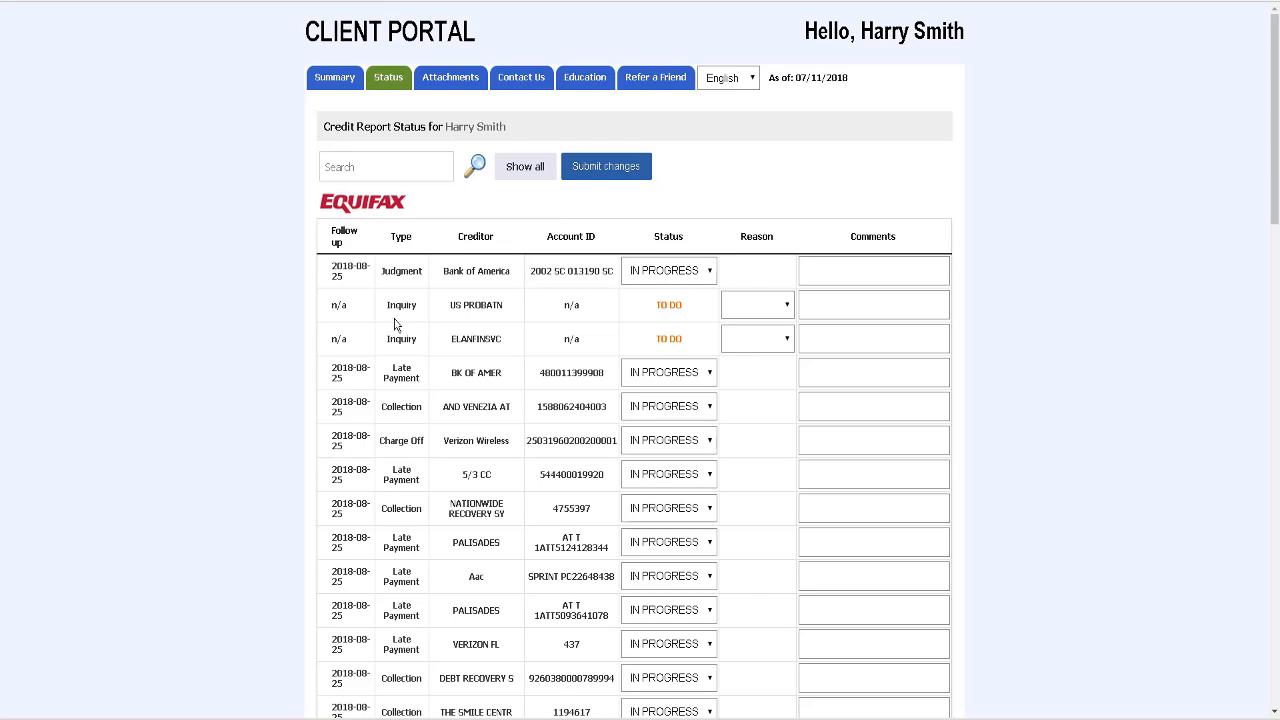
# Step: Mark the US PROBATN inquiry as Do not dispute with the comment 'It is active', then go to Attachments
pyautogui.click(757, 309)
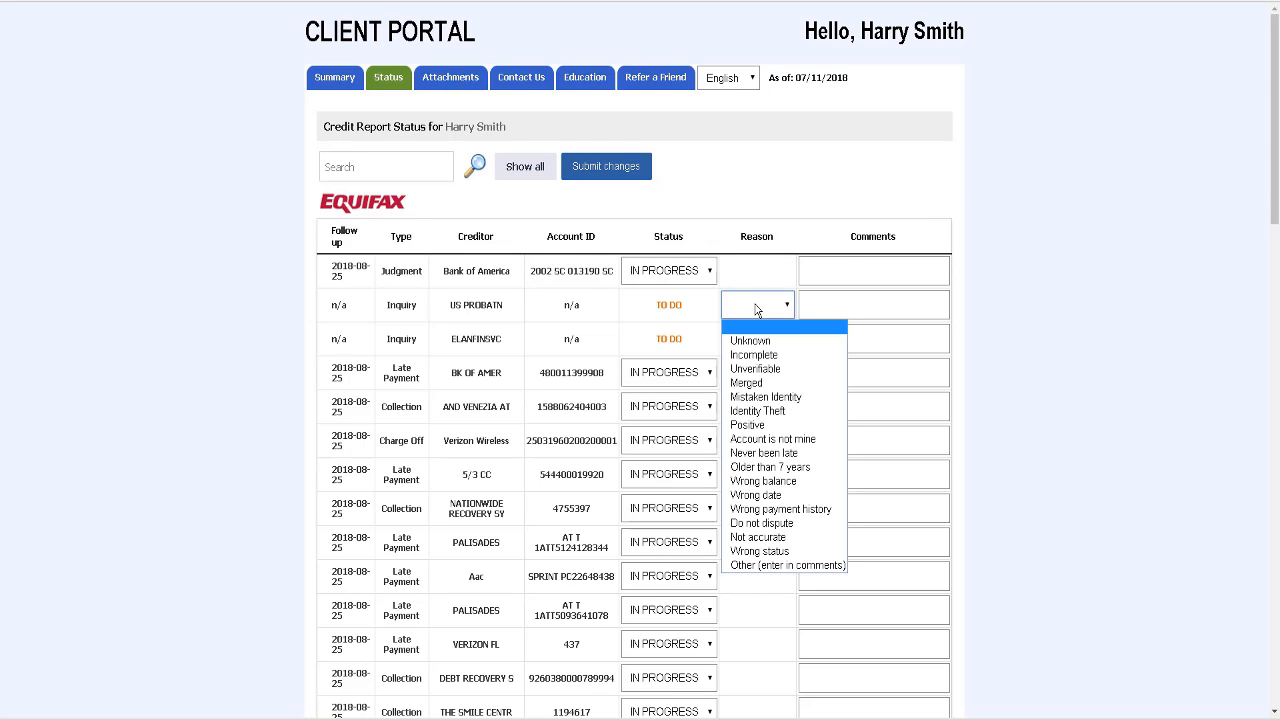
pyautogui.click(785, 533)
pyautogui.click(835, 300)
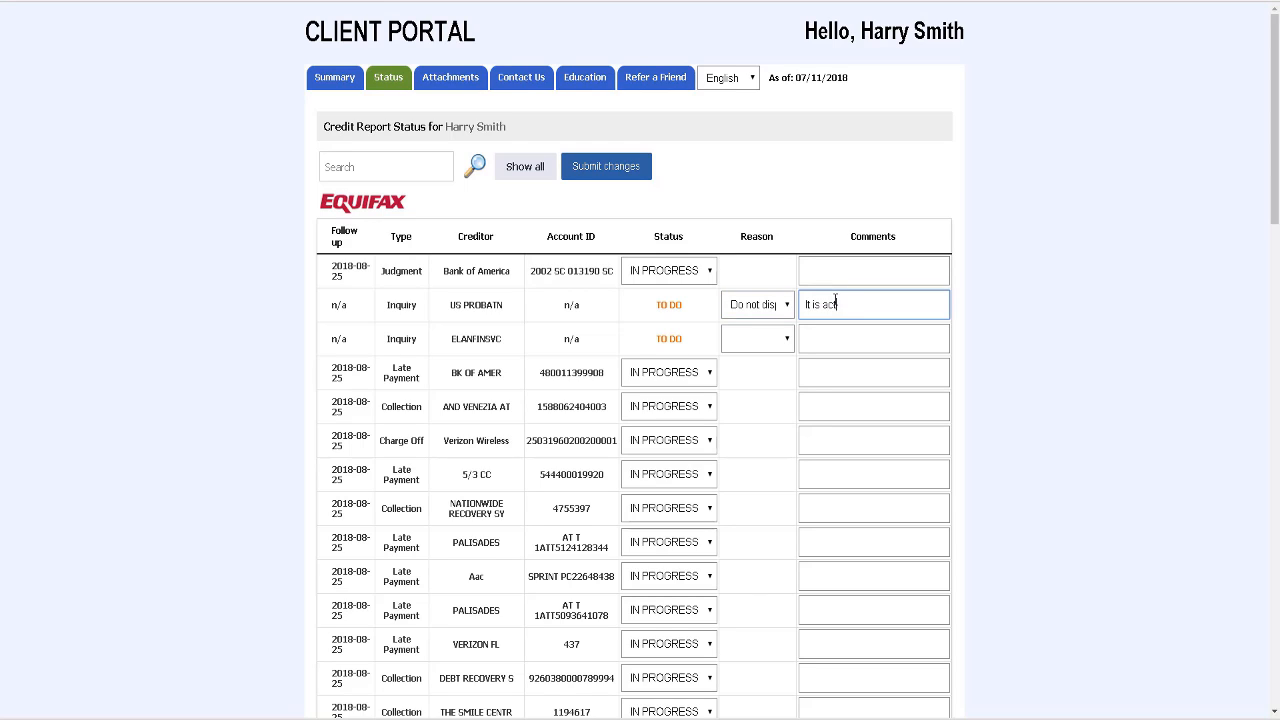
pyautogui.click(470, 82)
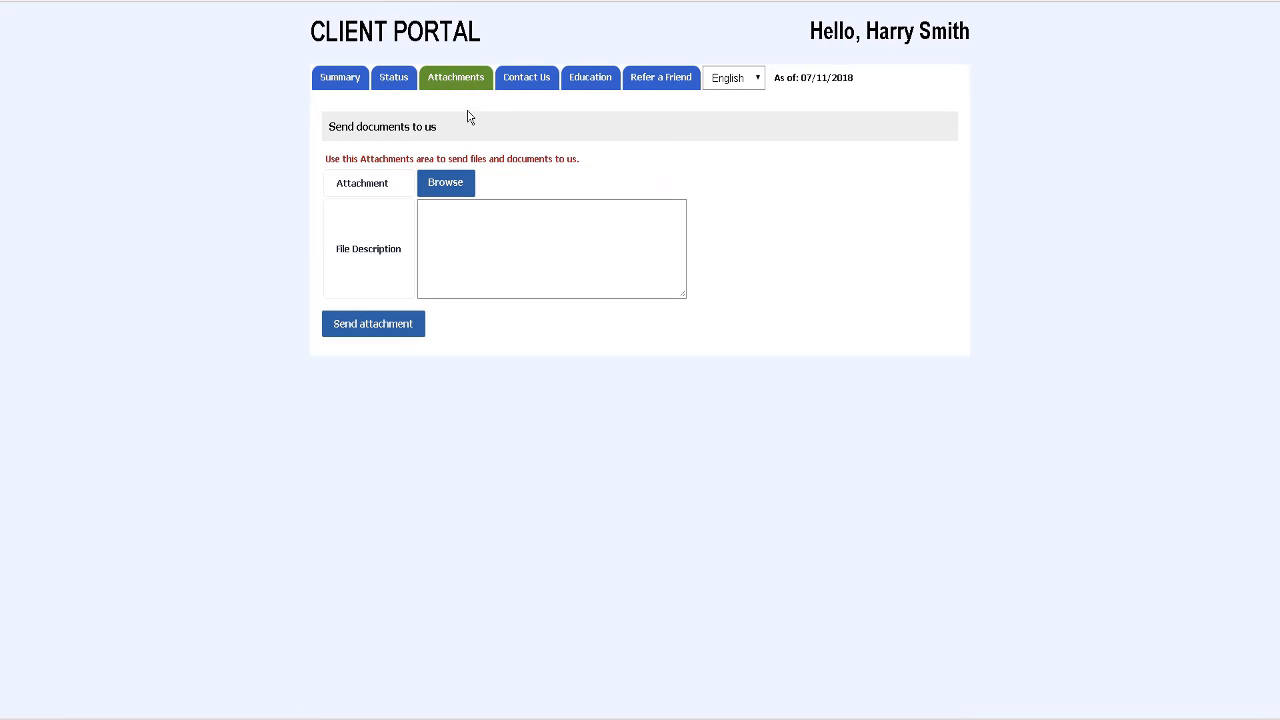
# Step: Browse the portal's Contact Us, Education and Refer a Friend pages, then show the language choices
pyautogui.click(520, 81)
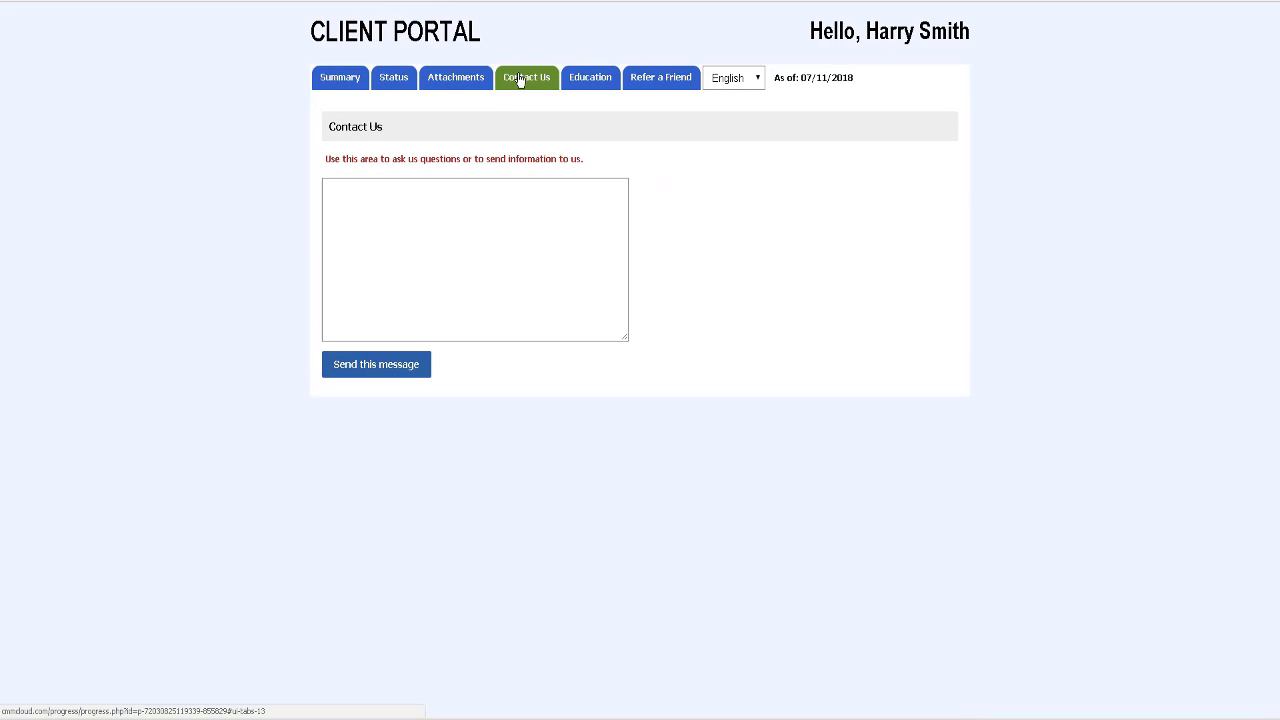
pyautogui.click(590, 80)
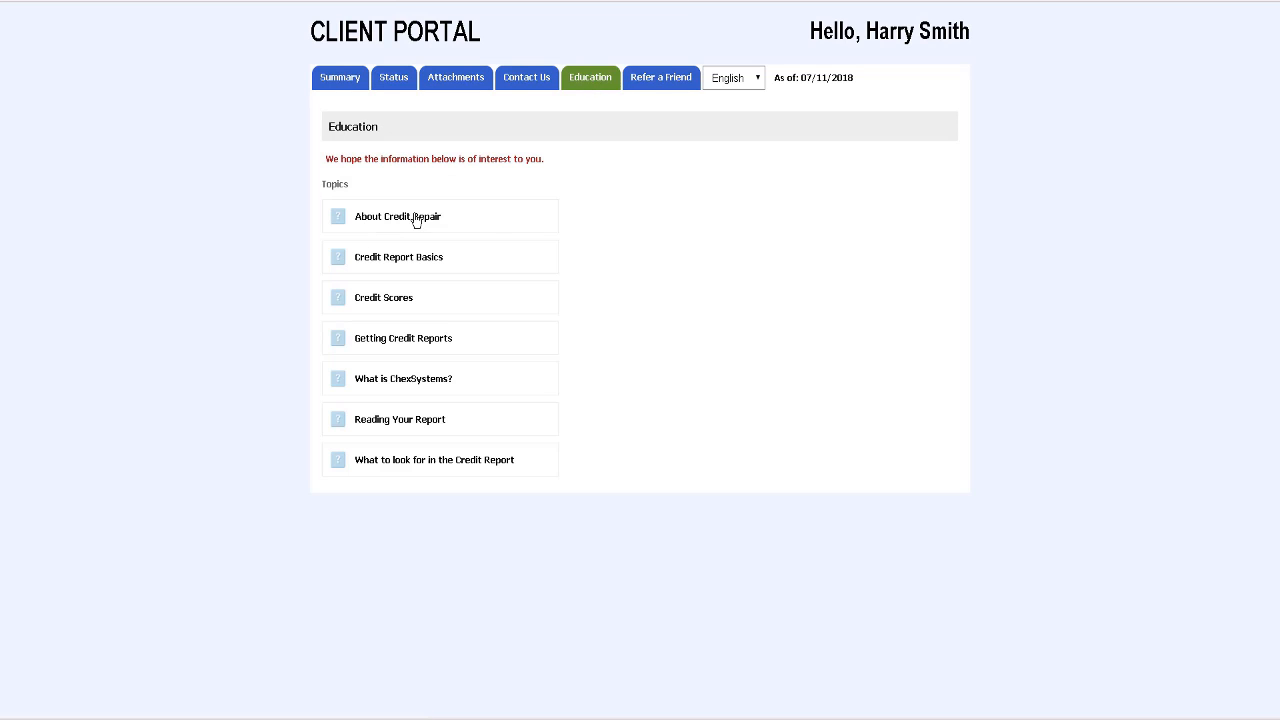
pyautogui.click(663, 88)
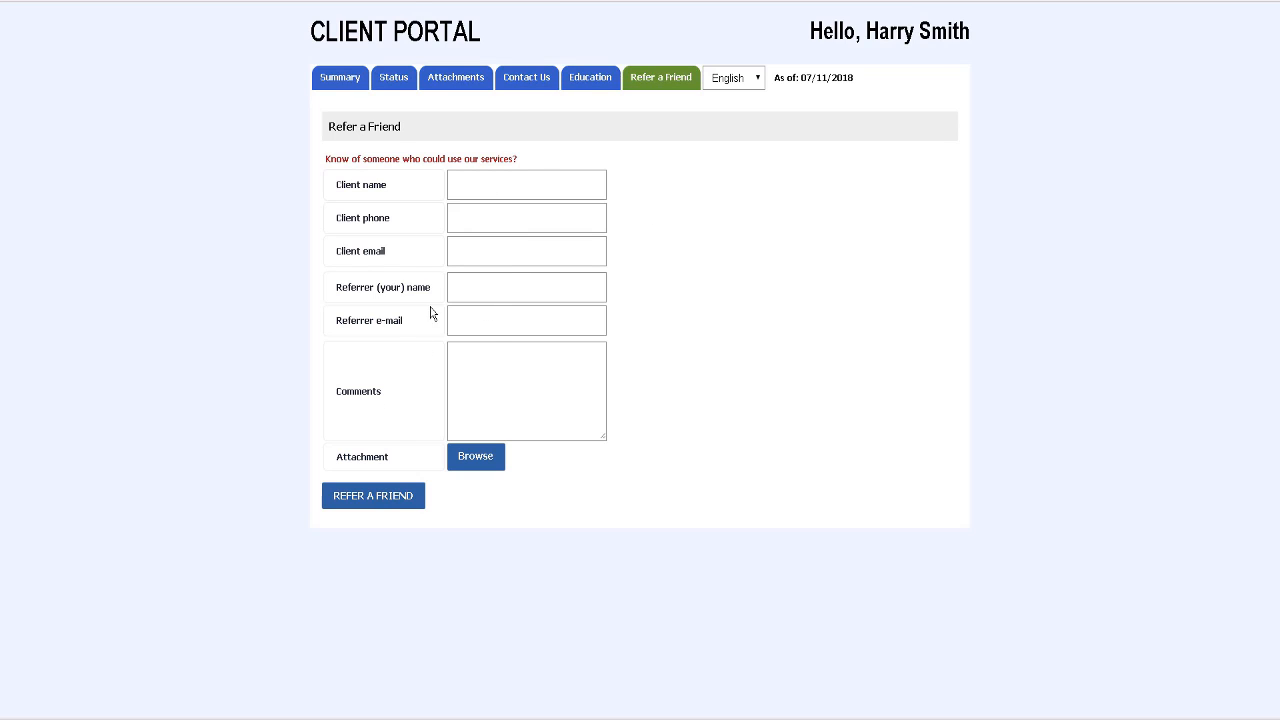
pyautogui.click(758, 84)
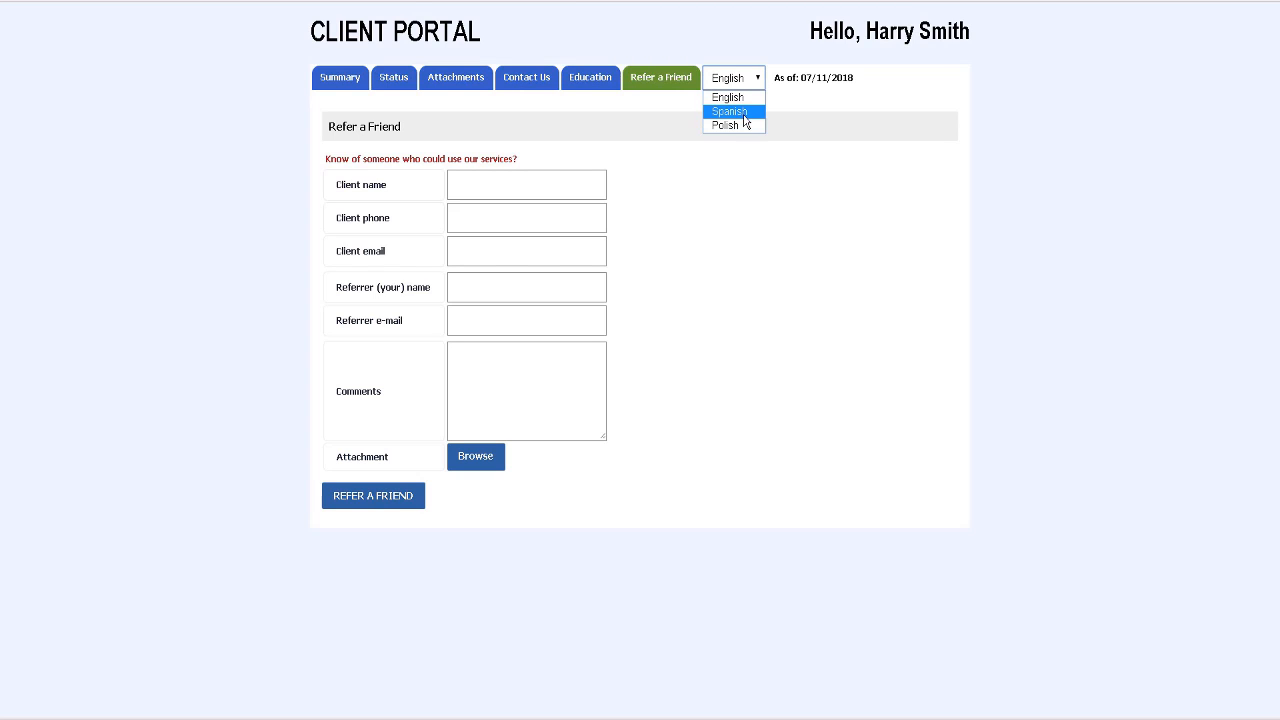
# Step: Switch the portal to Spanish and back to English, then tick the Verizon Wireless charge-off dispute
pyautogui.click(743, 115)
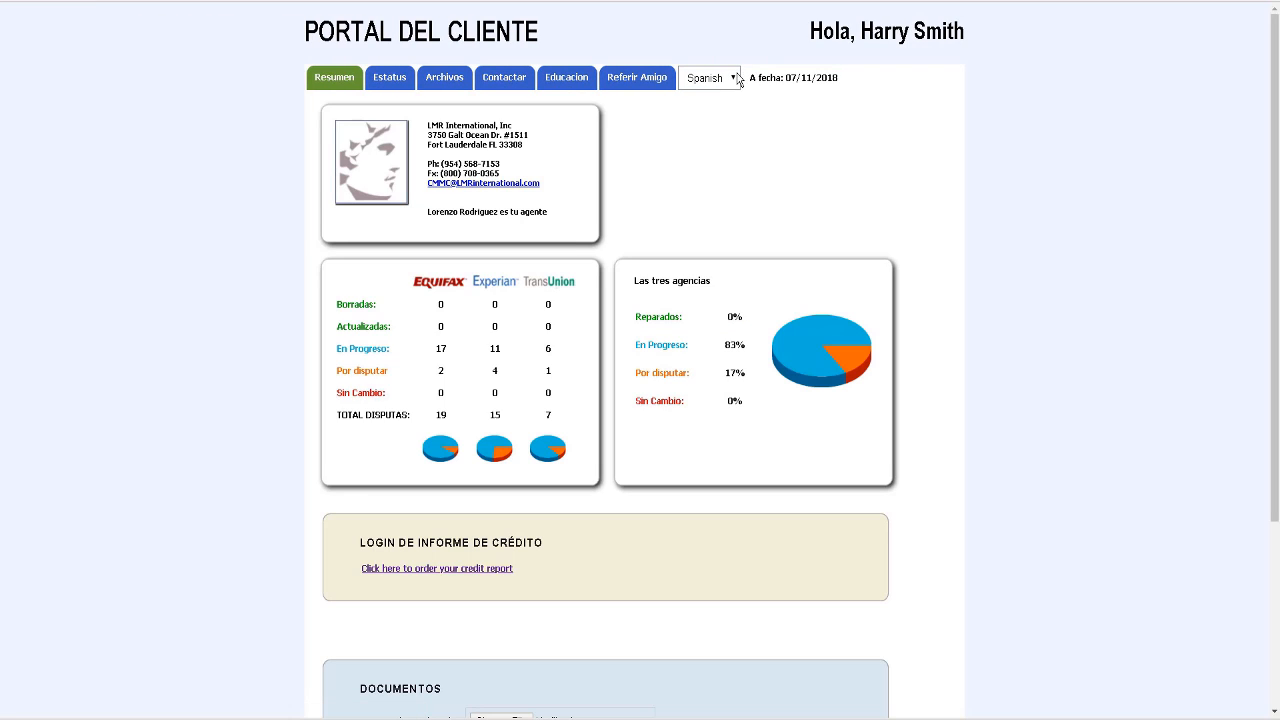
pyautogui.click(731, 83)
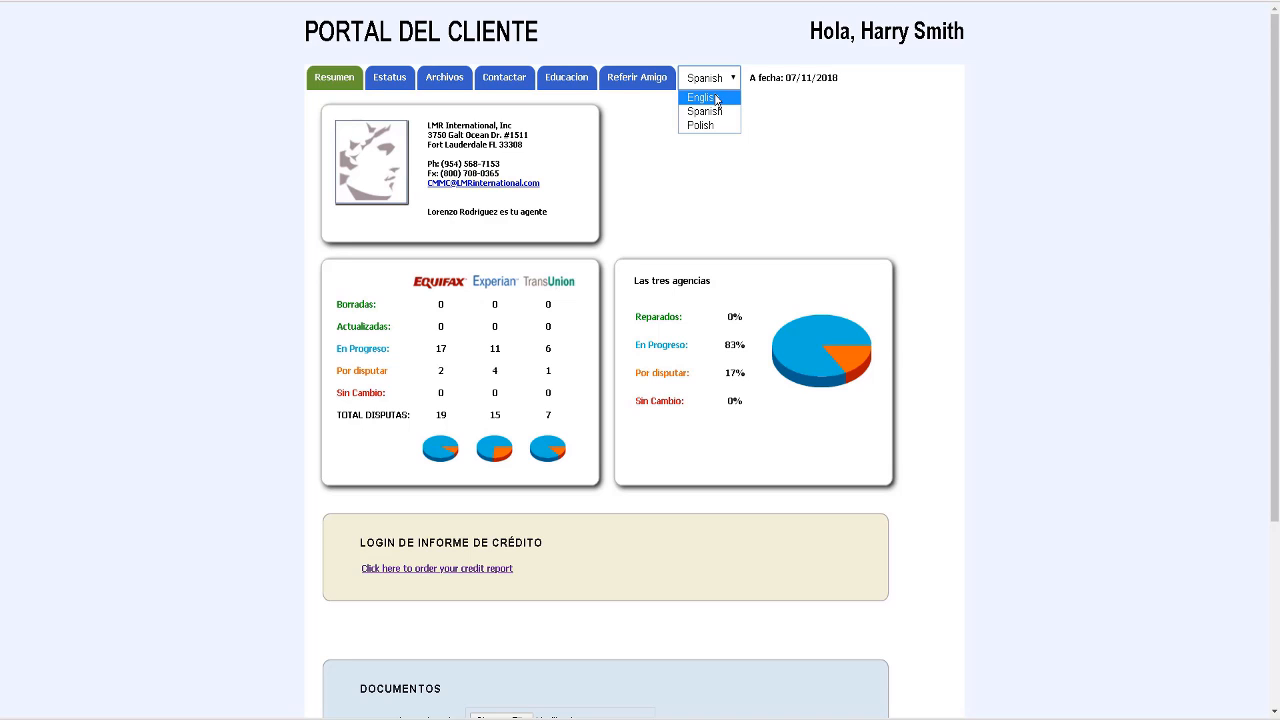
pyautogui.click(716, 99)
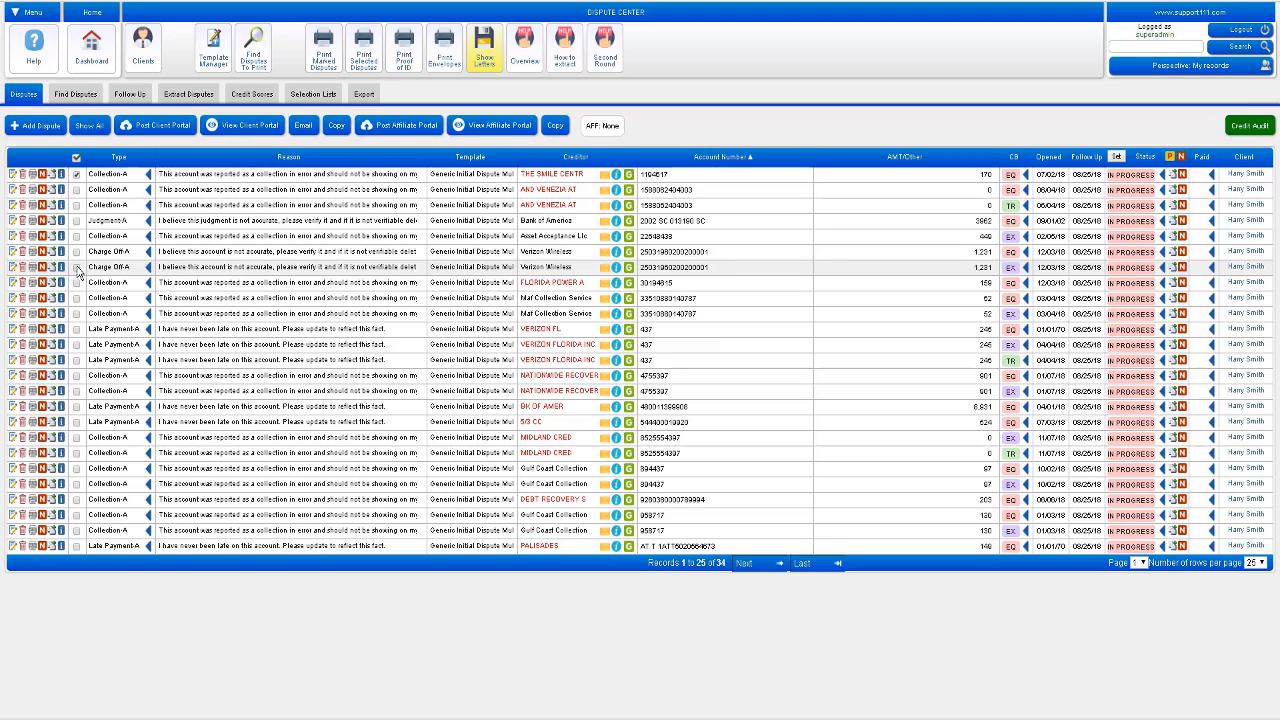
pyautogui.click(77, 268)
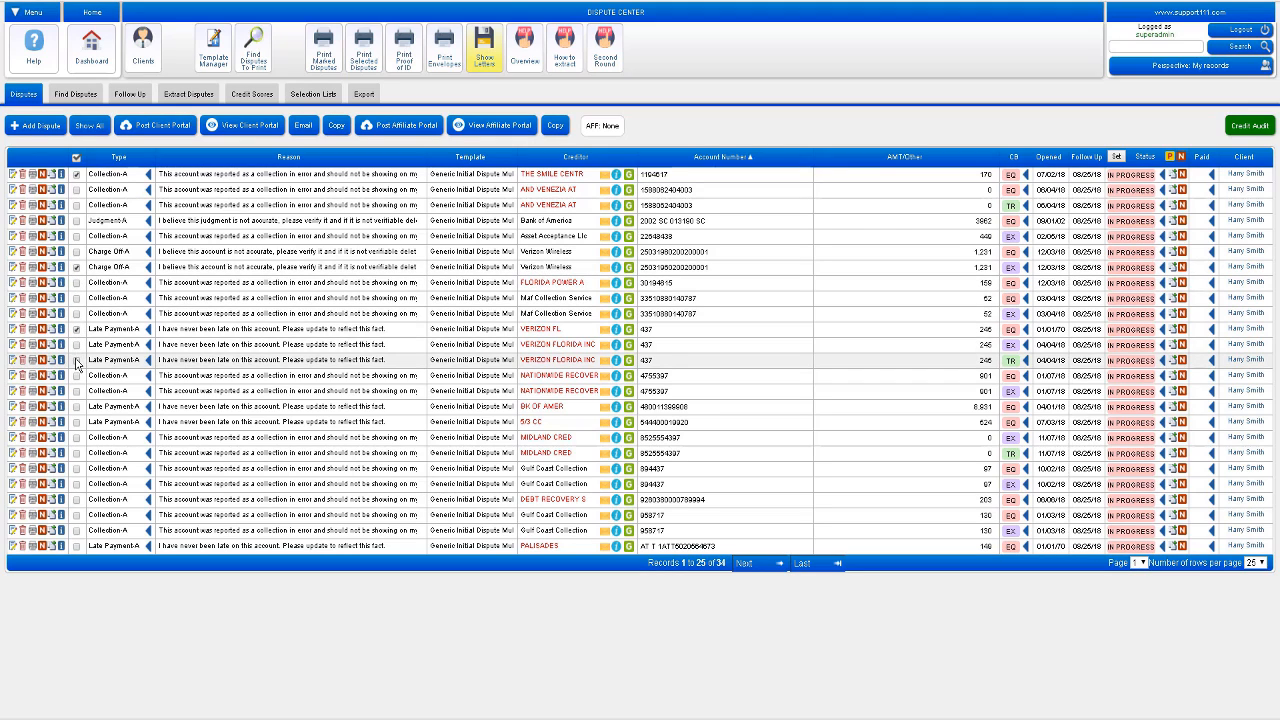
# Step: Tick both VERIZON FLORIDA INC disputes, list only the marked disputes, then tick THE SMILE CENTR
pyautogui.click(77, 345)
pyautogui.click(77, 361)
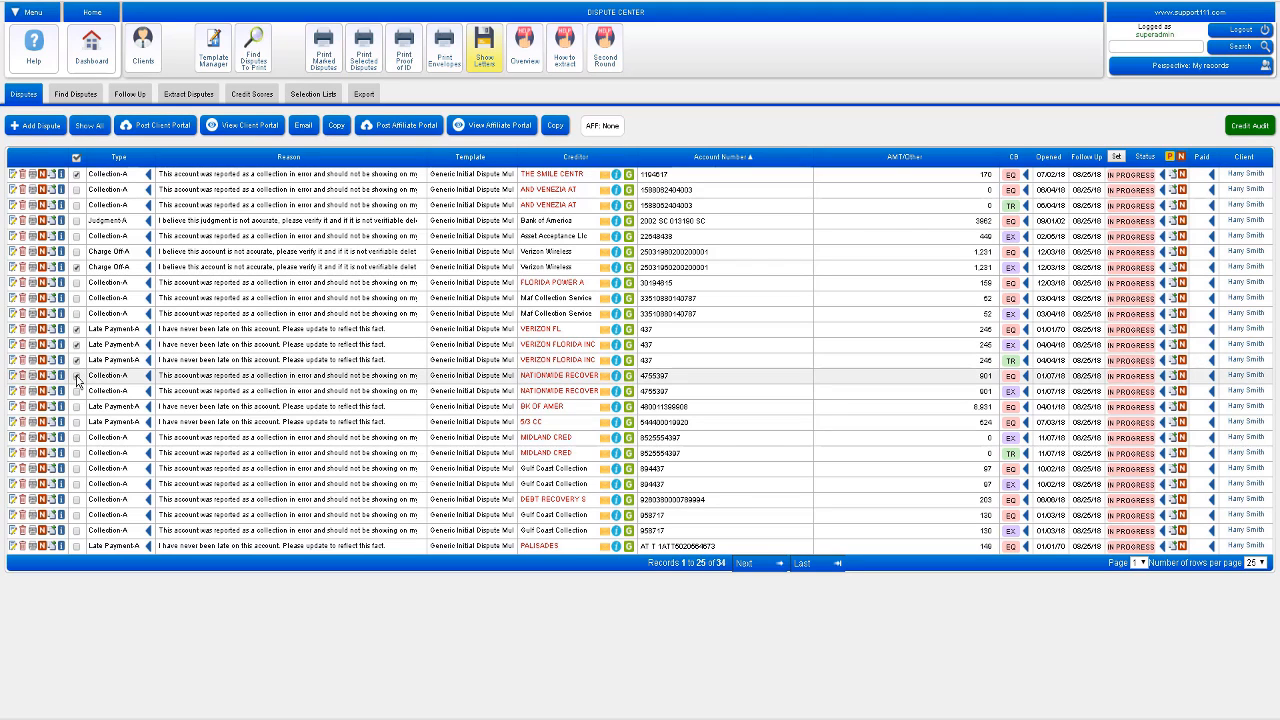
pyautogui.click(77, 159)
pyautogui.click(463, 360)
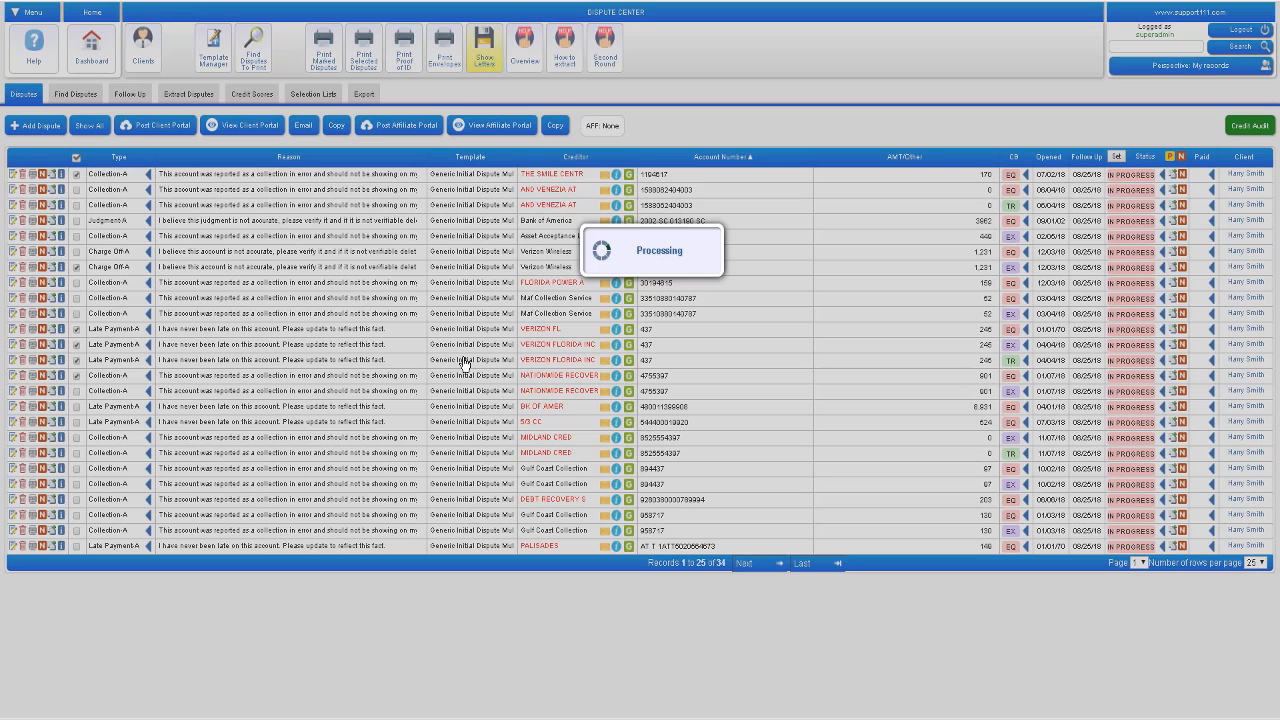
pyautogui.click(76, 173)
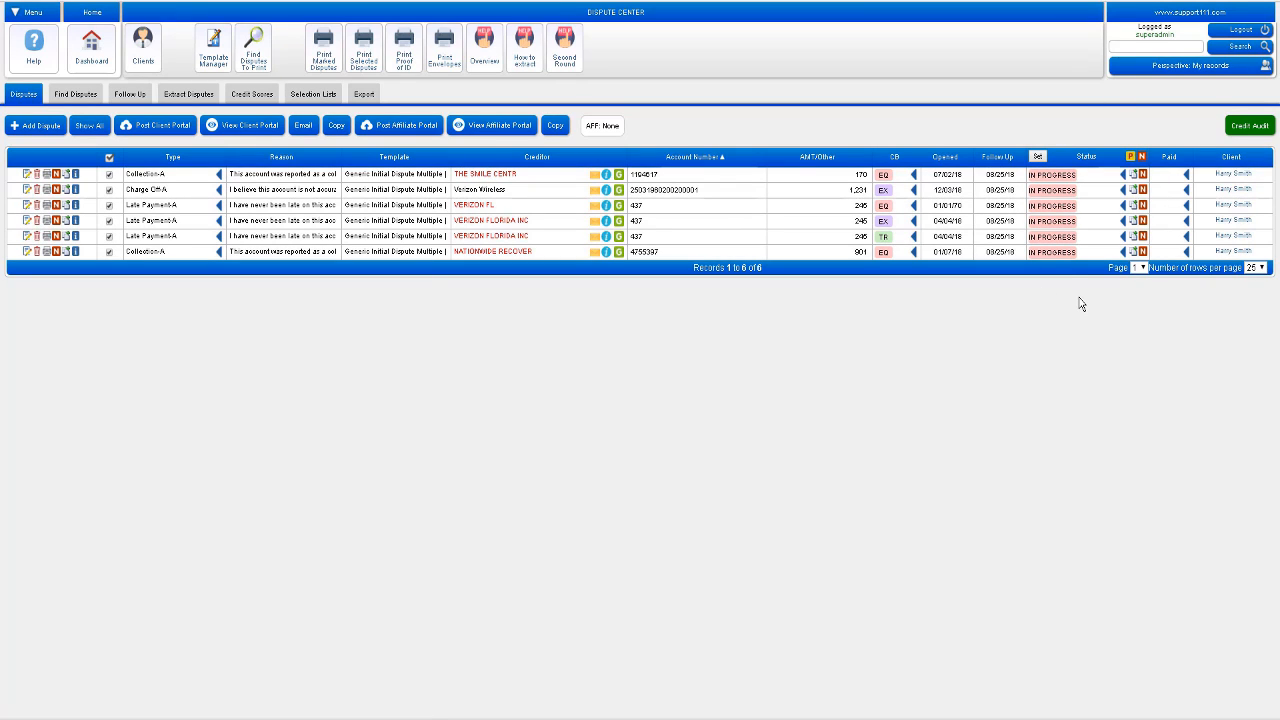
# Step: Set the Experian VERIZON FLORIDA INC dispute to DELETED and the Nationwide Recover collection dispute to UPDATED
pyautogui.click(1044, 226)
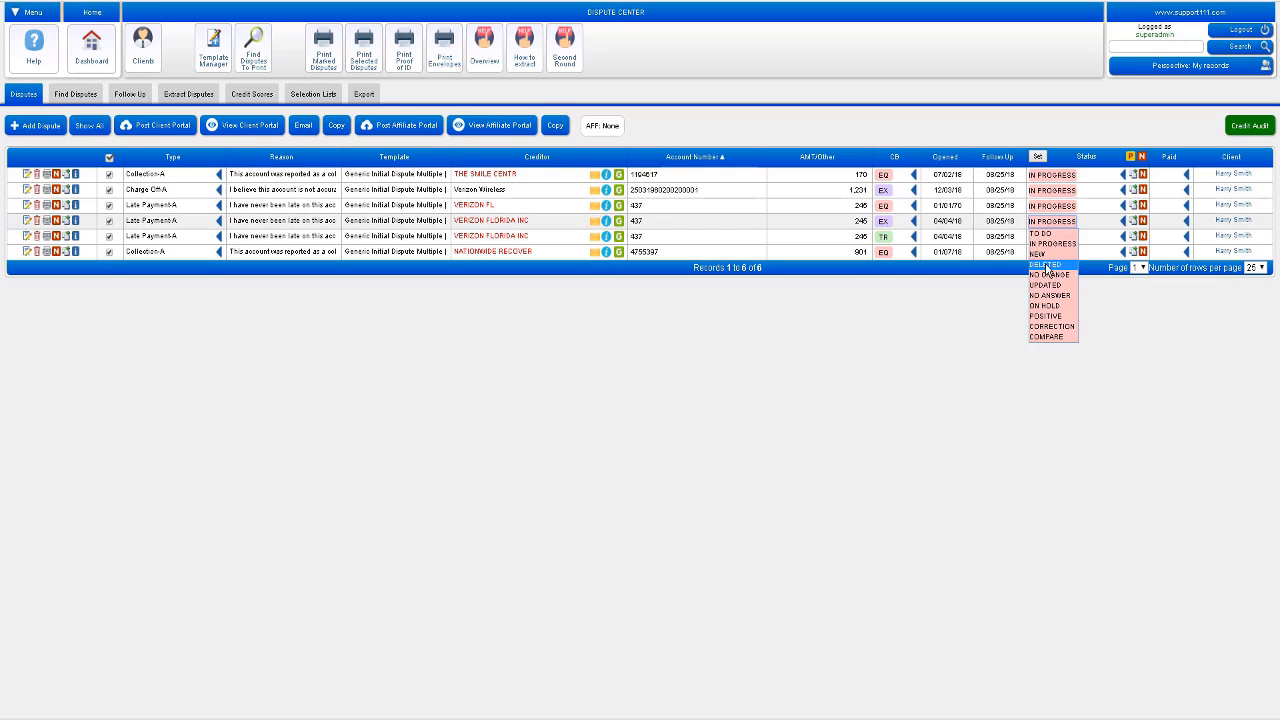
pyautogui.click(1045, 265)
pyautogui.click(1045, 252)
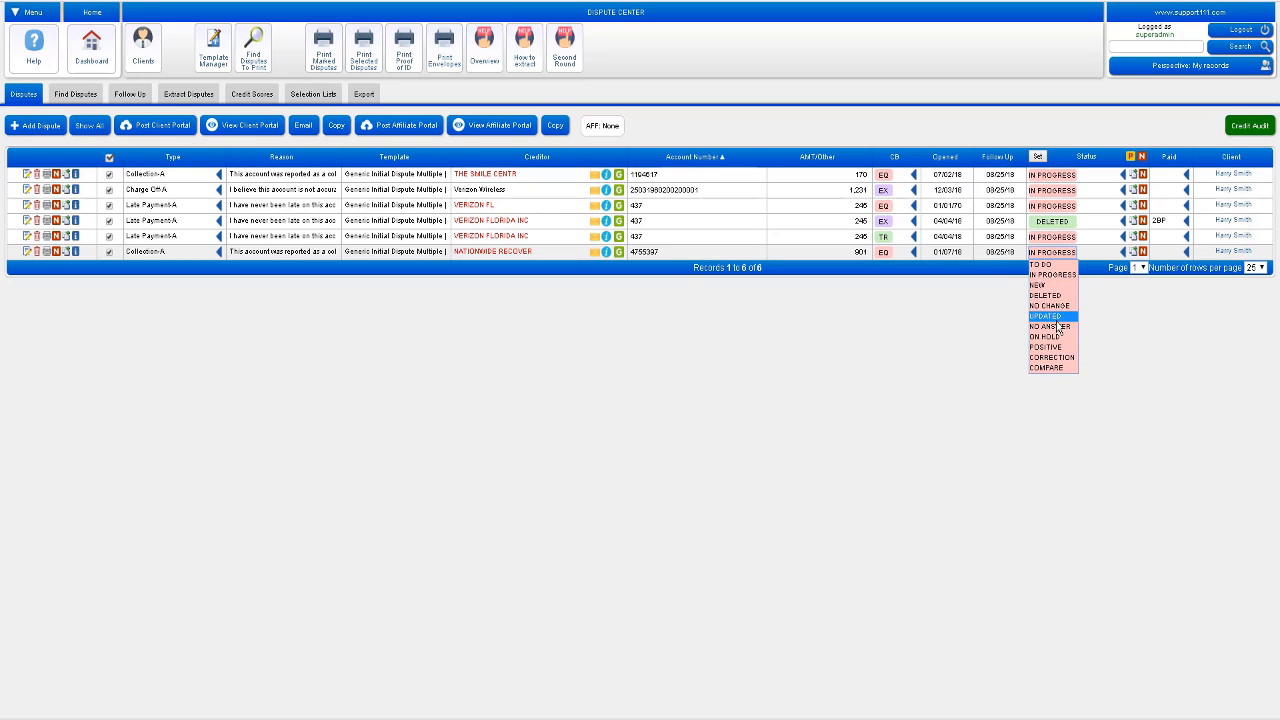
pyautogui.click(1056, 316)
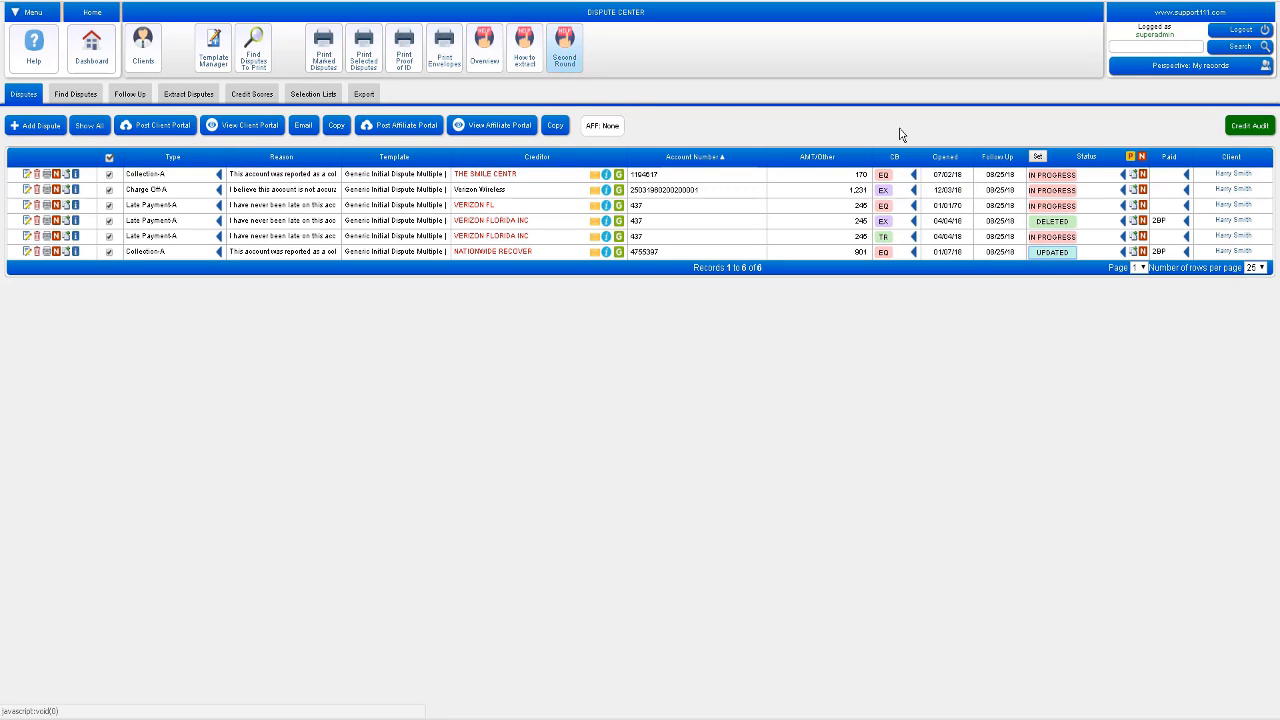
# Step: Process the four IN PROGRESS disputes into new second-round TO DO verification-of-procedure disputes
pyautogui.moveTo(1131, 160)
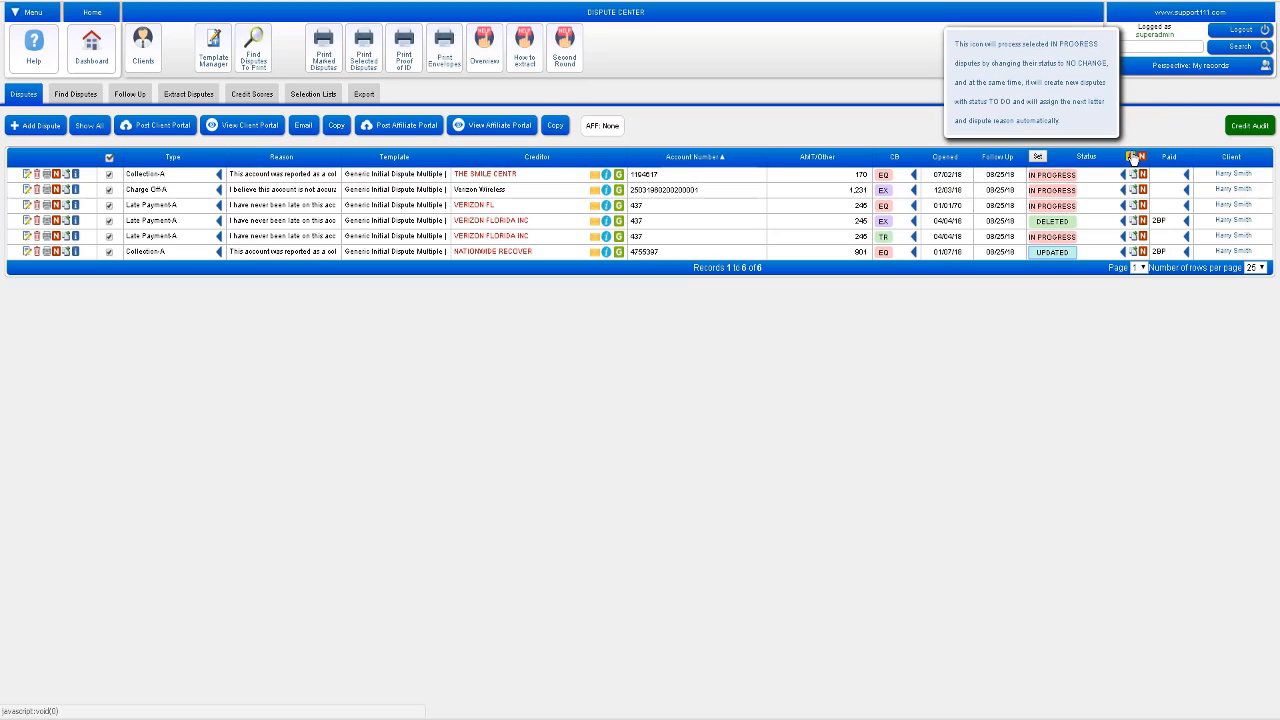
pyautogui.click(1131, 160)
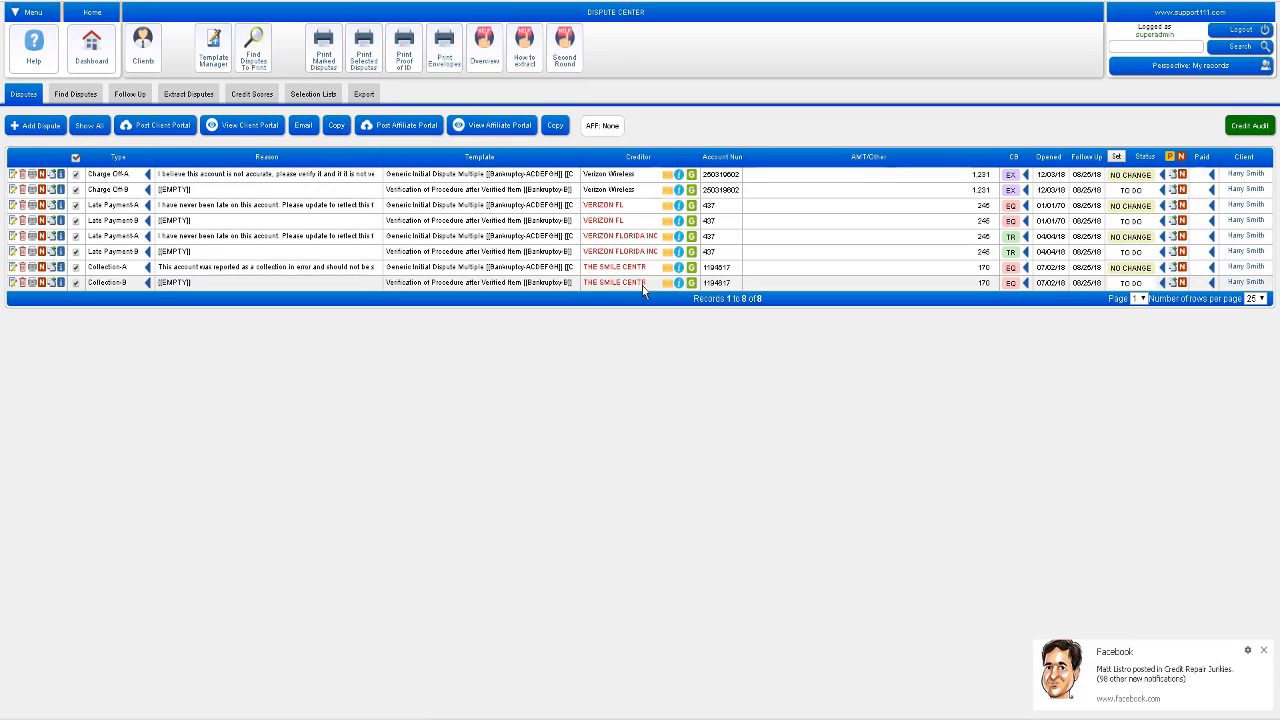
pyautogui.click(1263, 651)
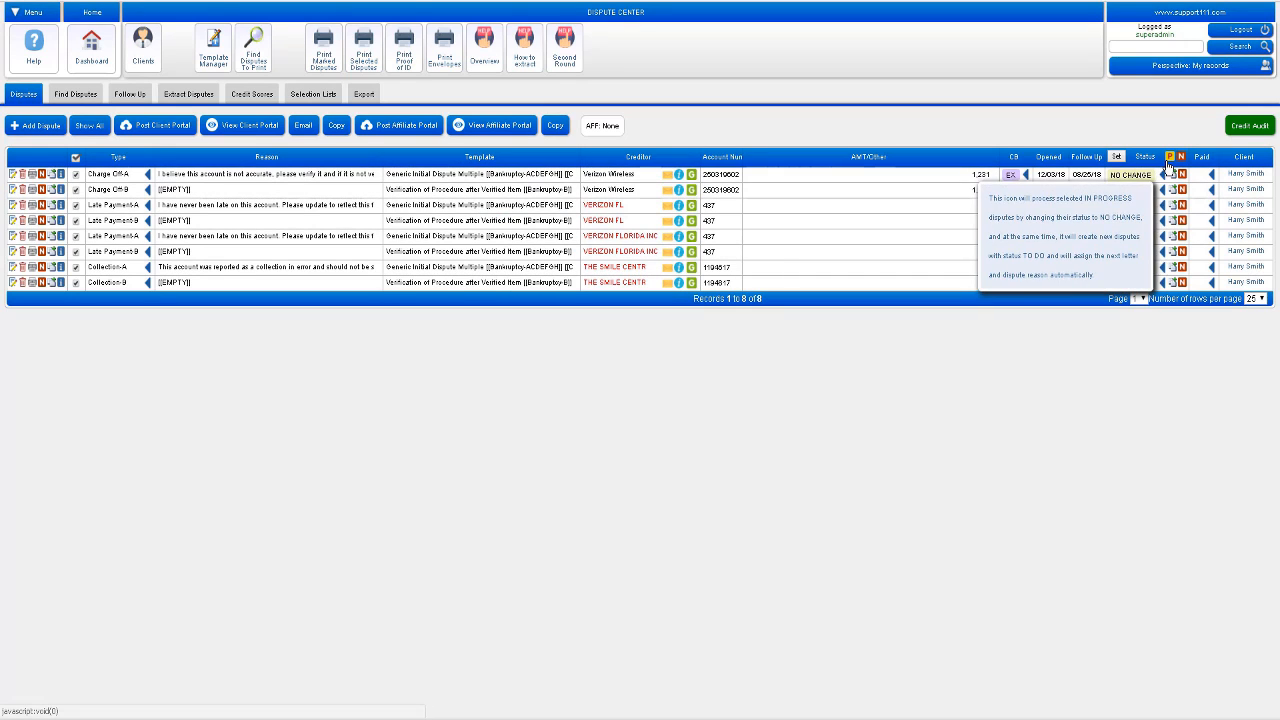
pyautogui.click(1120, 191)
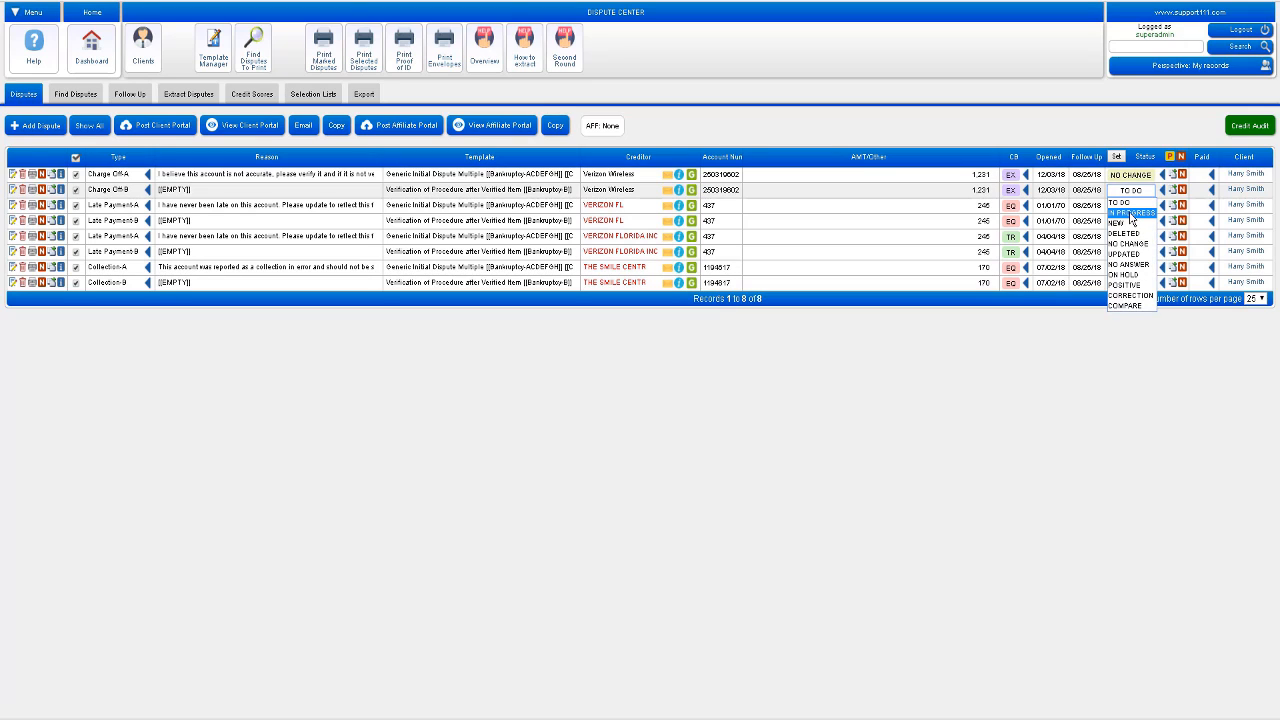
pyautogui.click(1131, 214)
pyautogui.click(1127, 193)
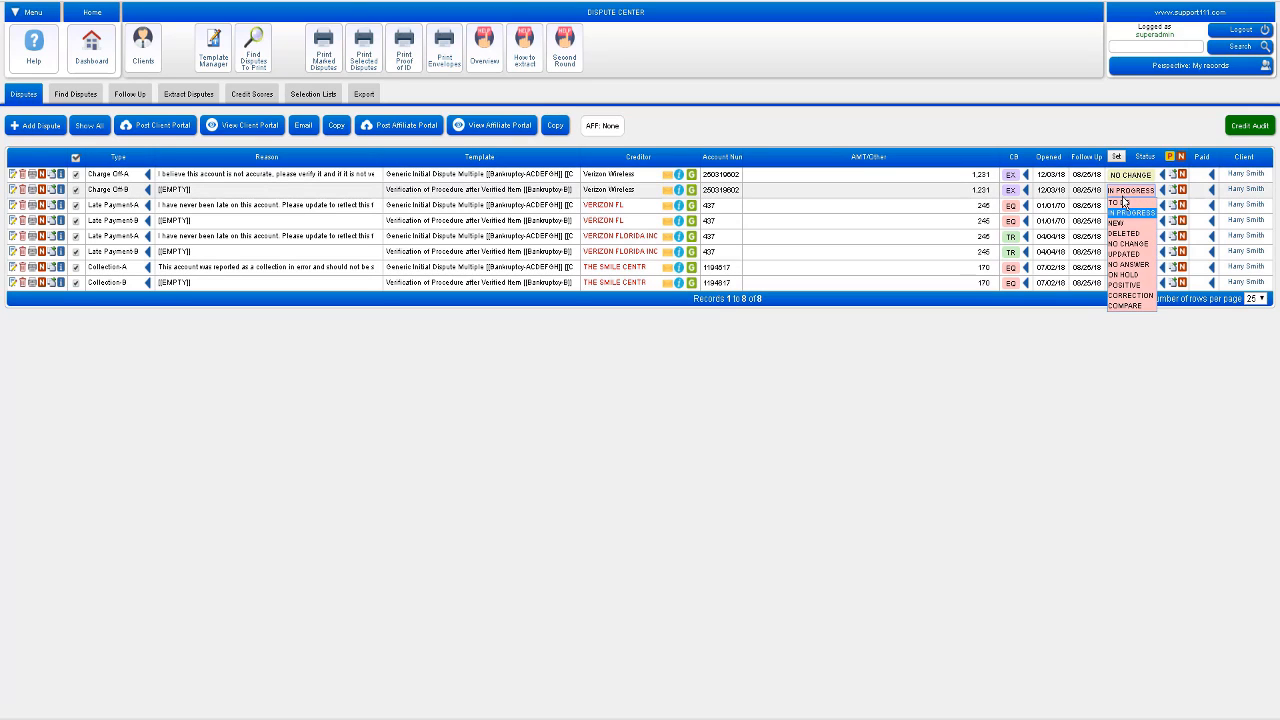
pyautogui.click(1118, 202)
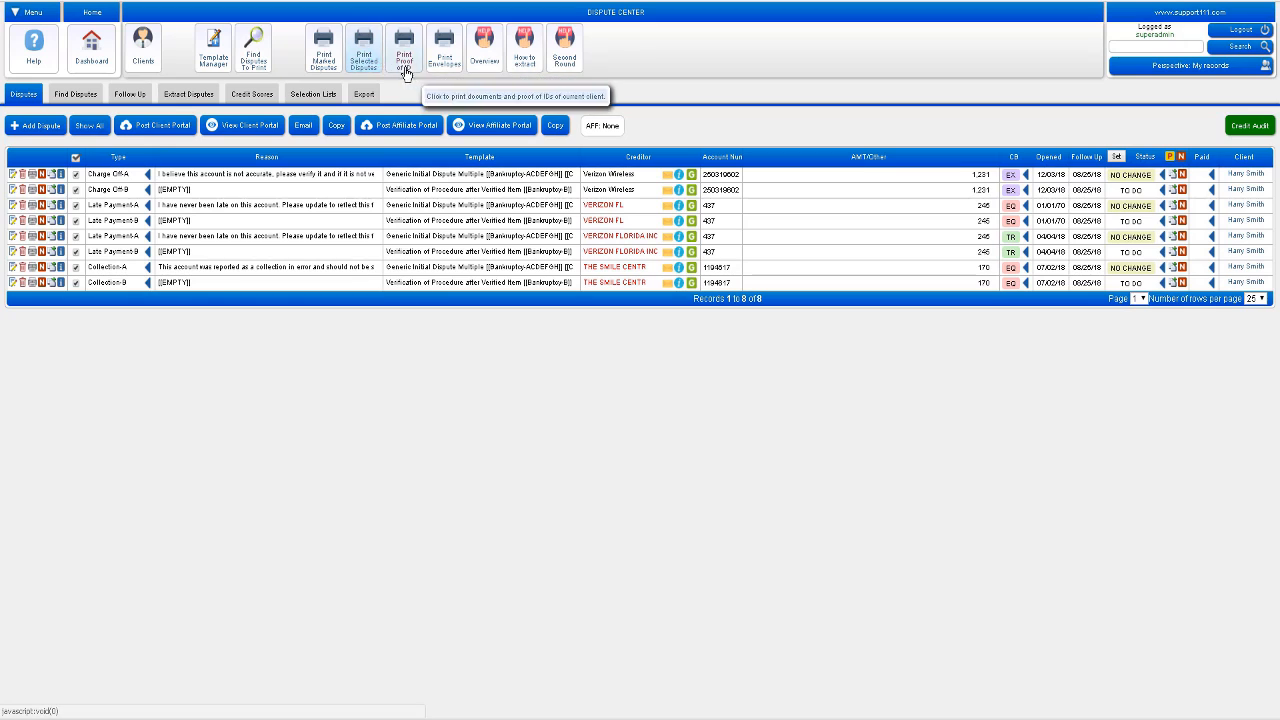
# Step: Print the round-B dispute letters and open the resulting four-page PDF
pyautogui.click(368, 66)
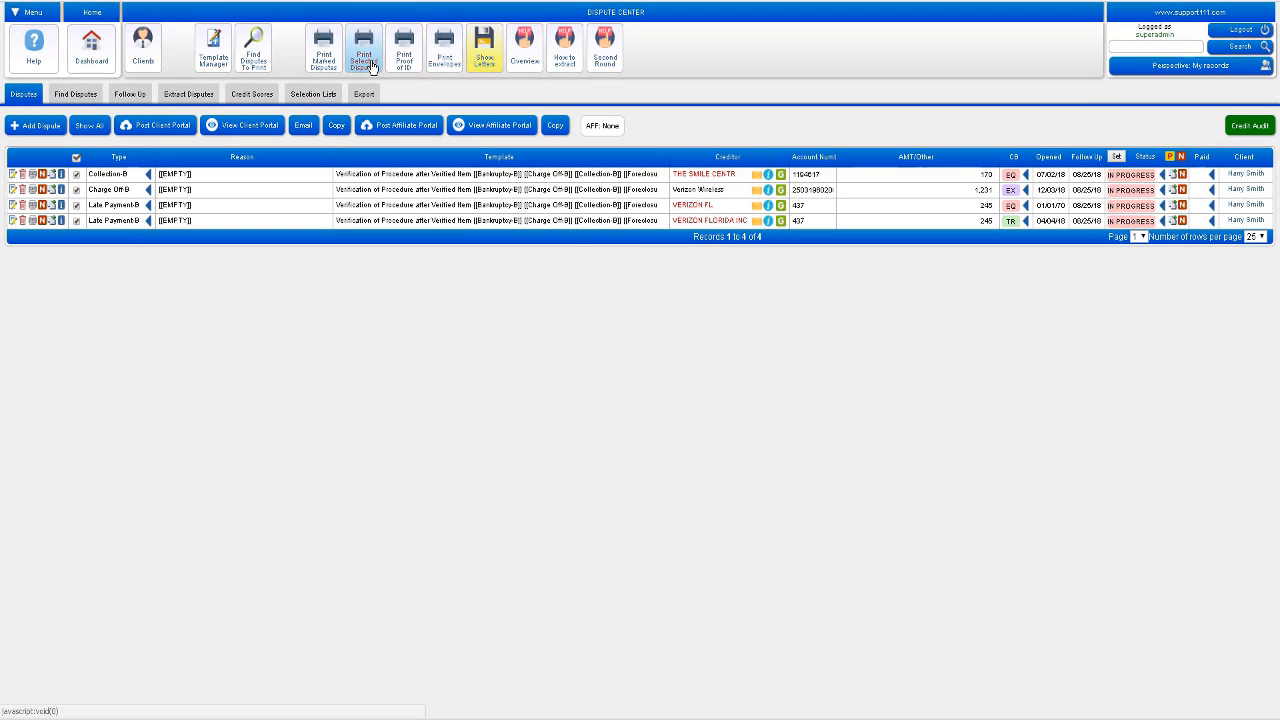
pyautogui.click(476, 50)
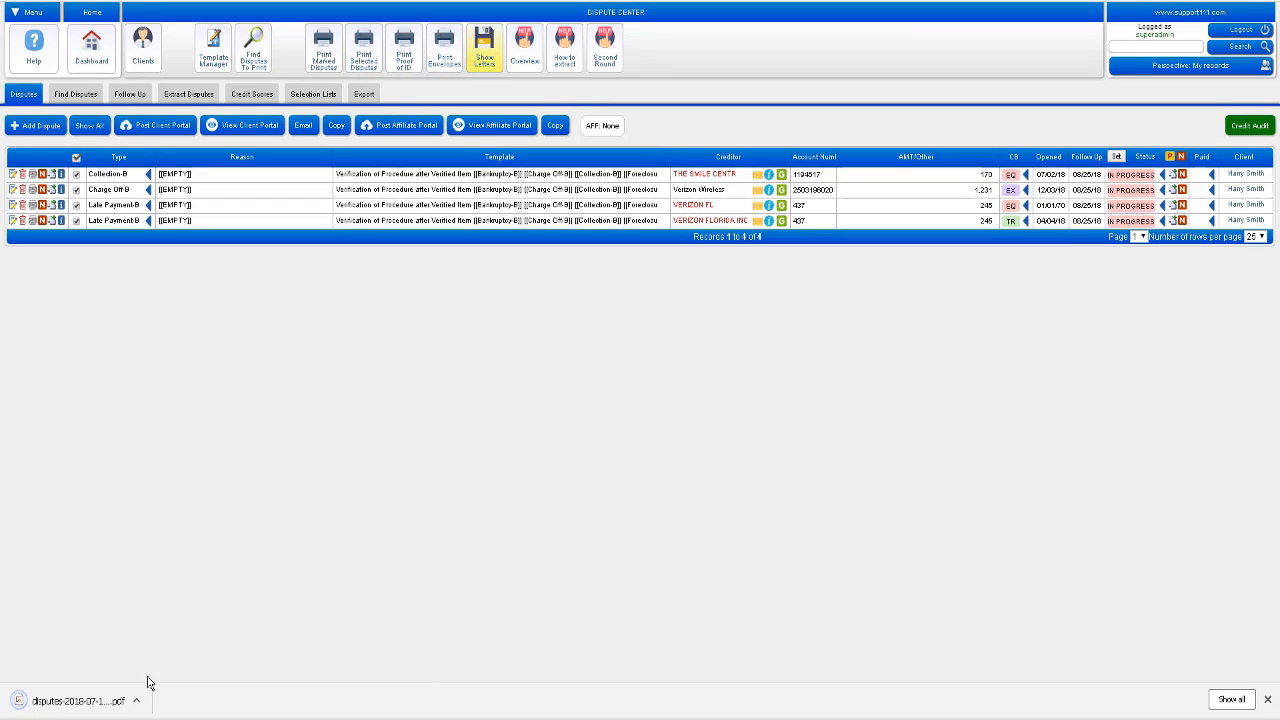
pyautogui.click(138, 701)
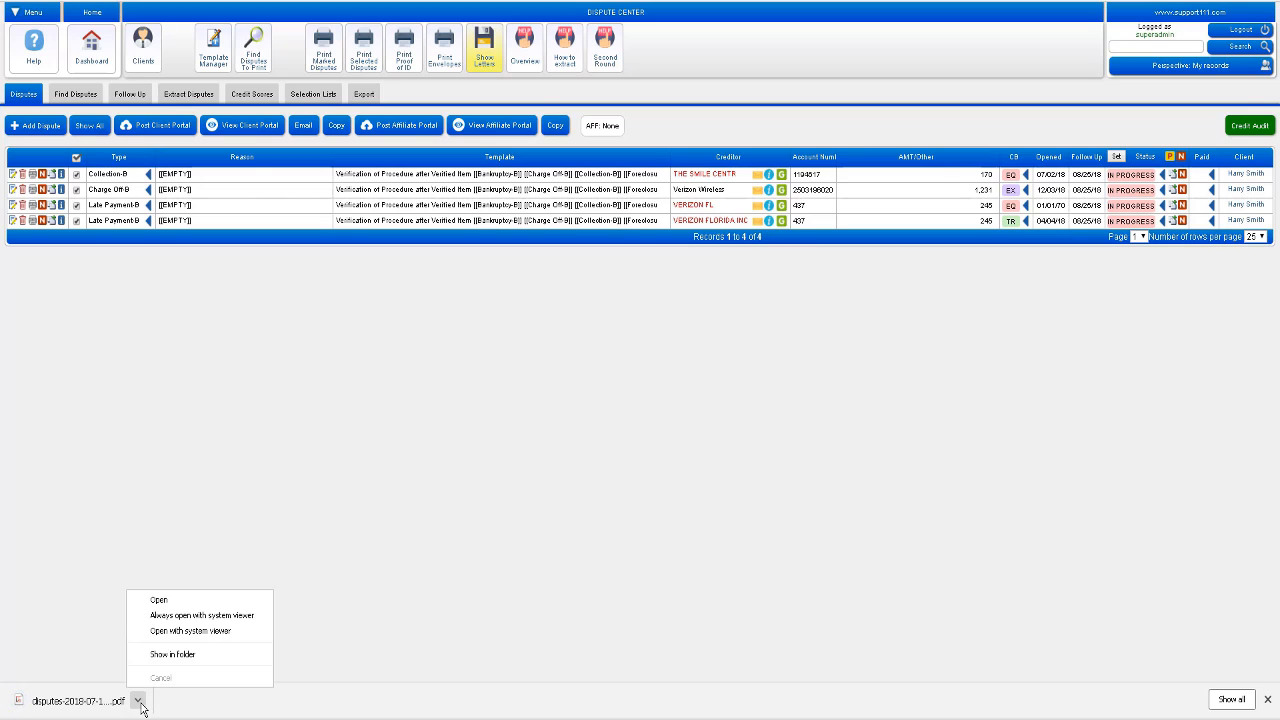
pyautogui.click(180, 601)
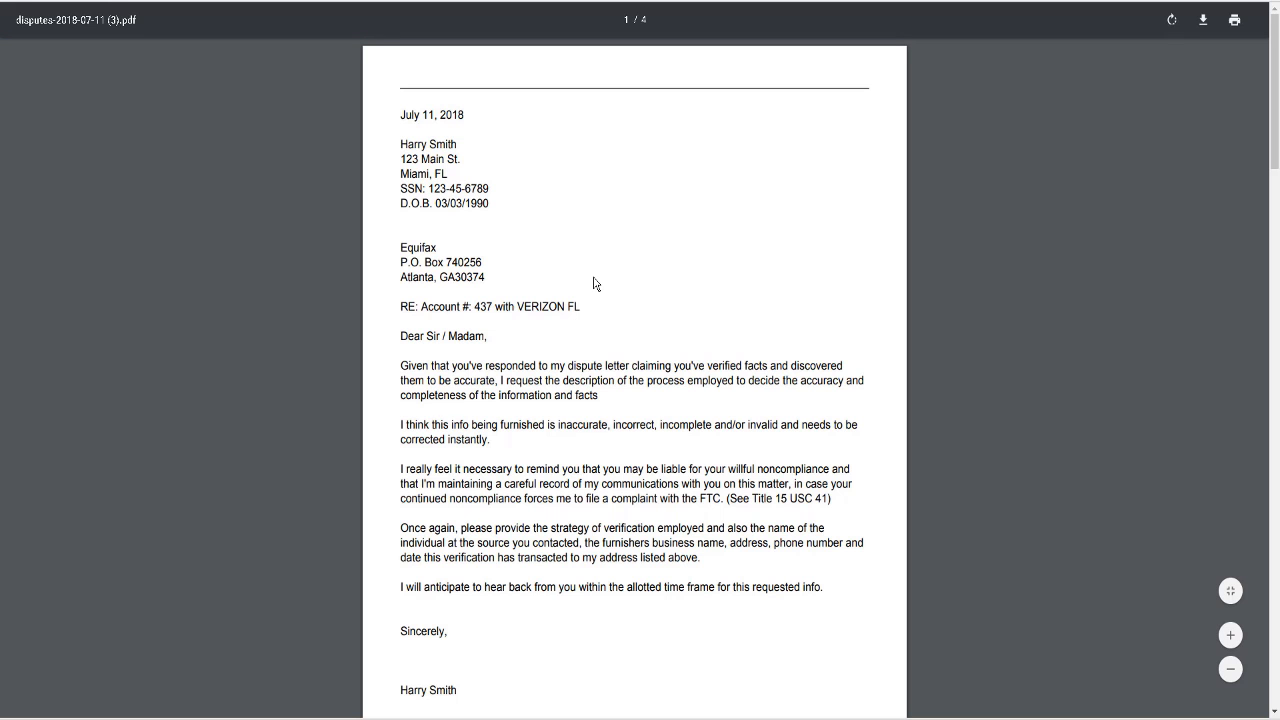
# Step: Scroll through the four-page letters PDF to review each bureau letter
pyautogui.scroll(-5, 593, 283)
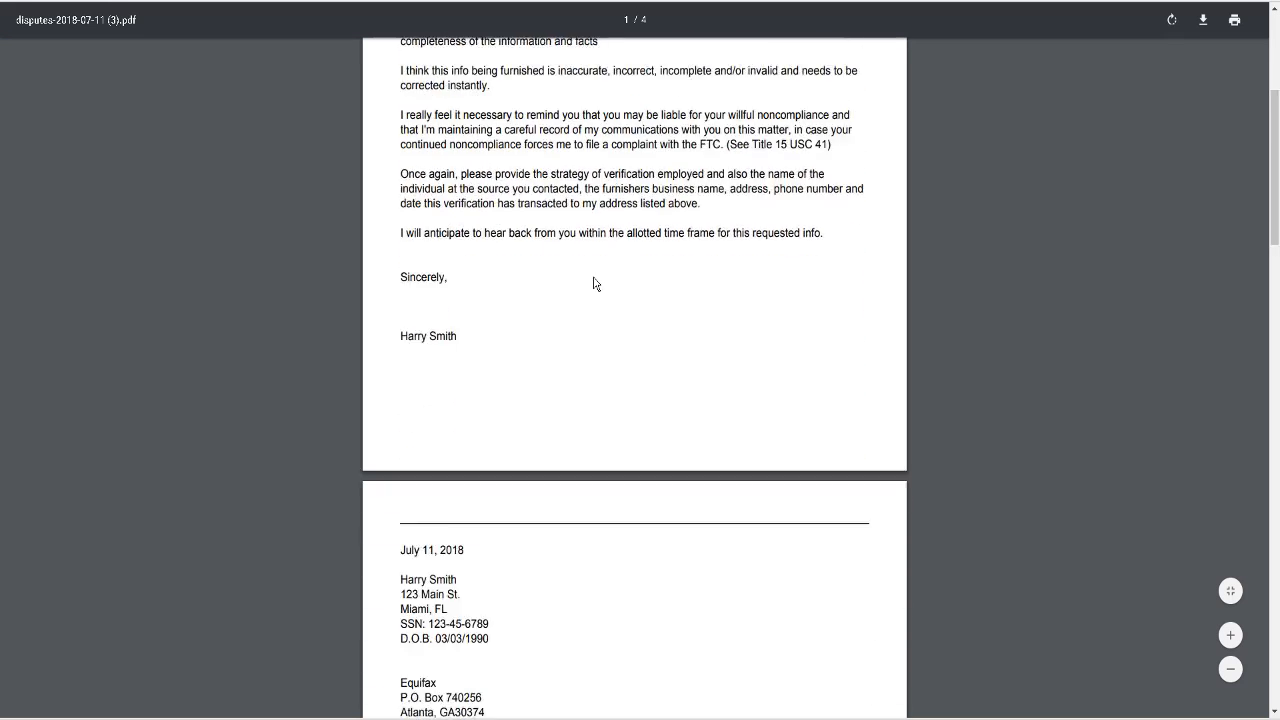
pyautogui.scroll(-7, 593, 283)
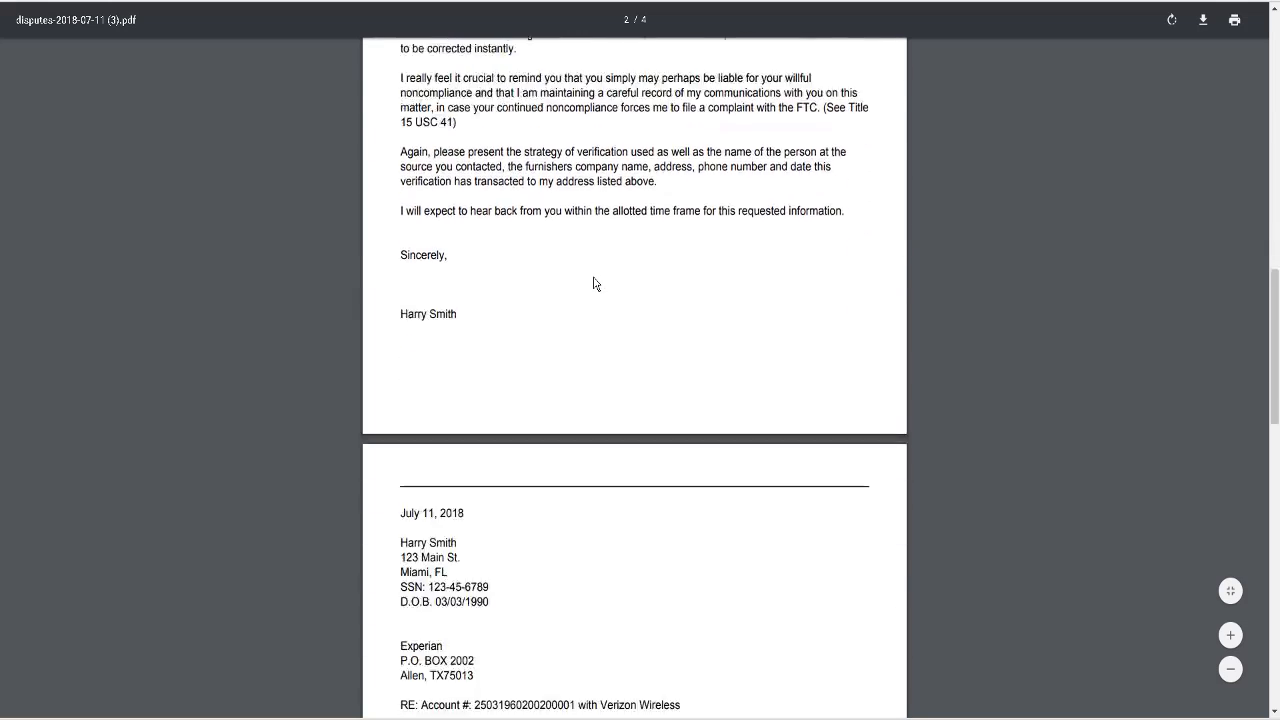
pyautogui.scroll(-3, 593, 283)
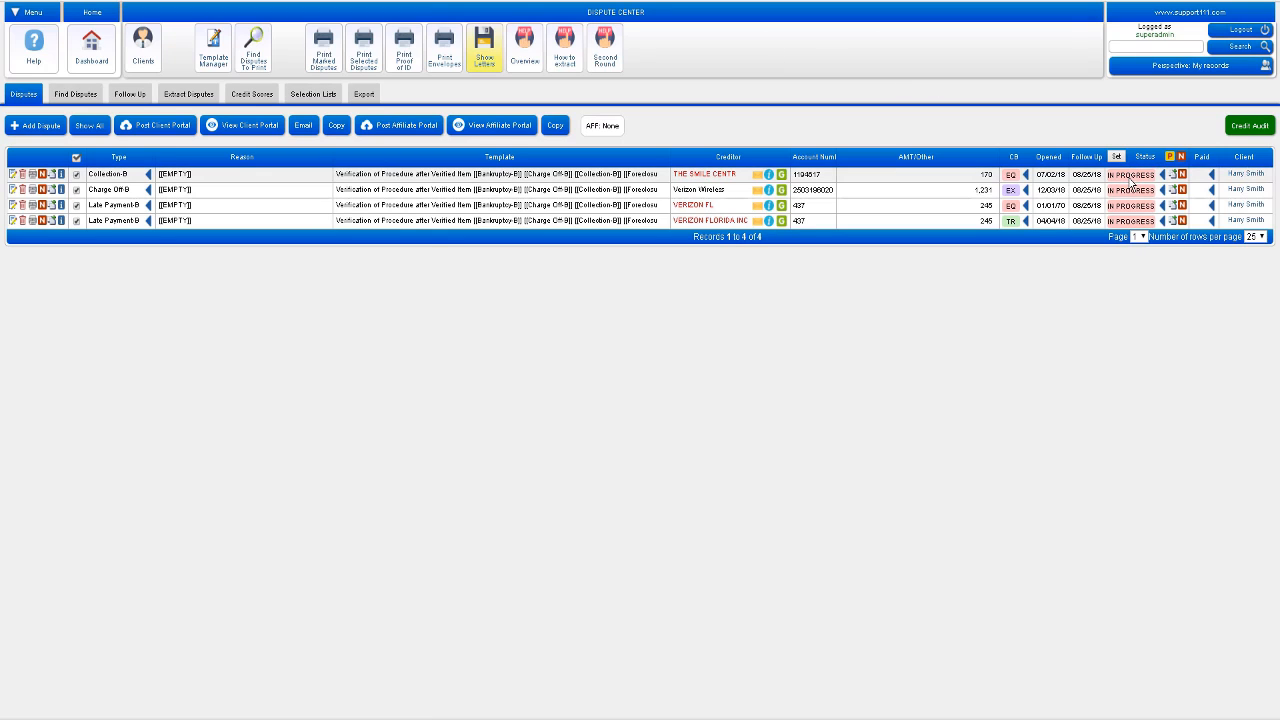
# Step: Mark Collection-B and Charge Off-B as DELETED, then advance the Late Payment-B disputes to round C
pyautogui.click(1131, 180)
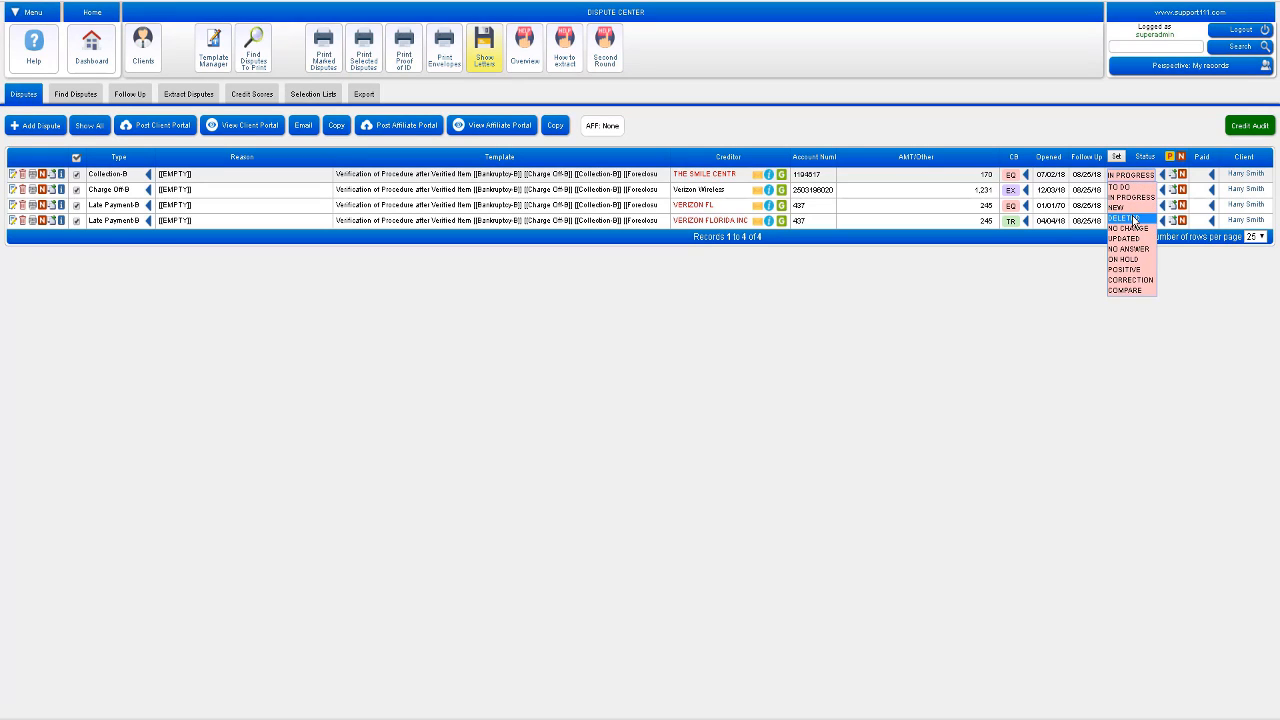
pyautogui.click(1131, 218)
pyautogui.click(1129, 190)
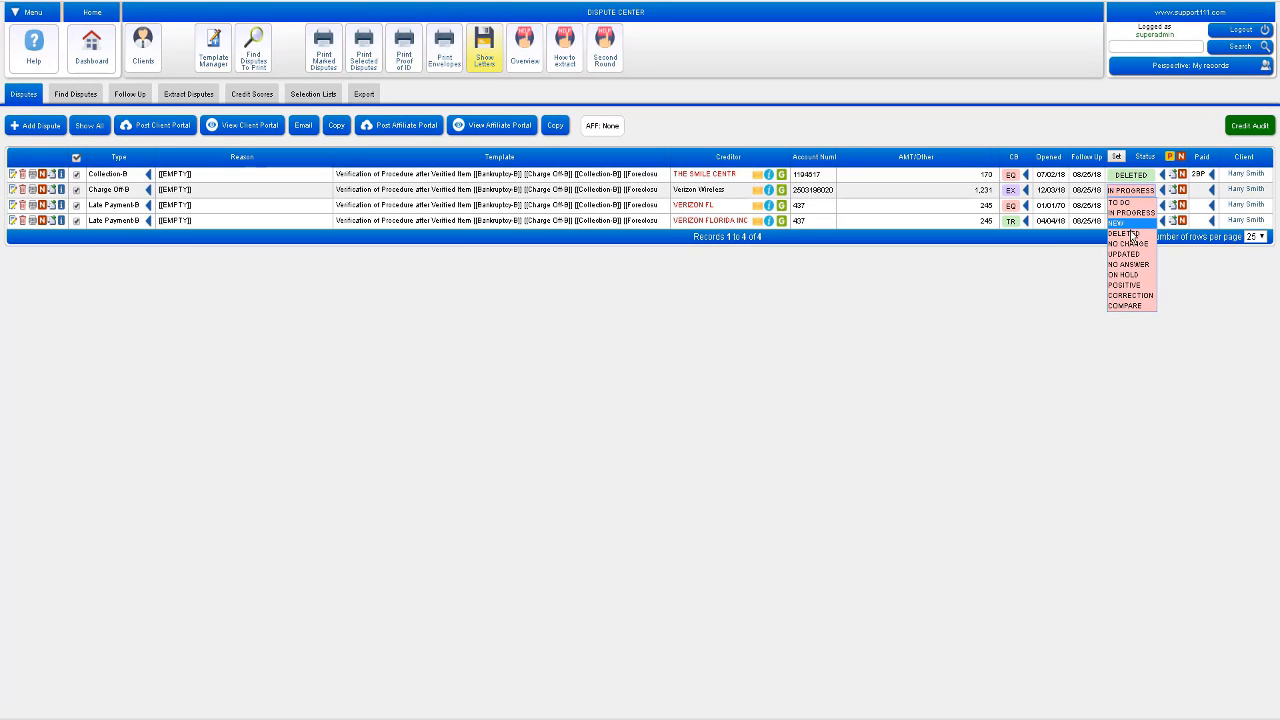
pyautogui.click(1131, 233)
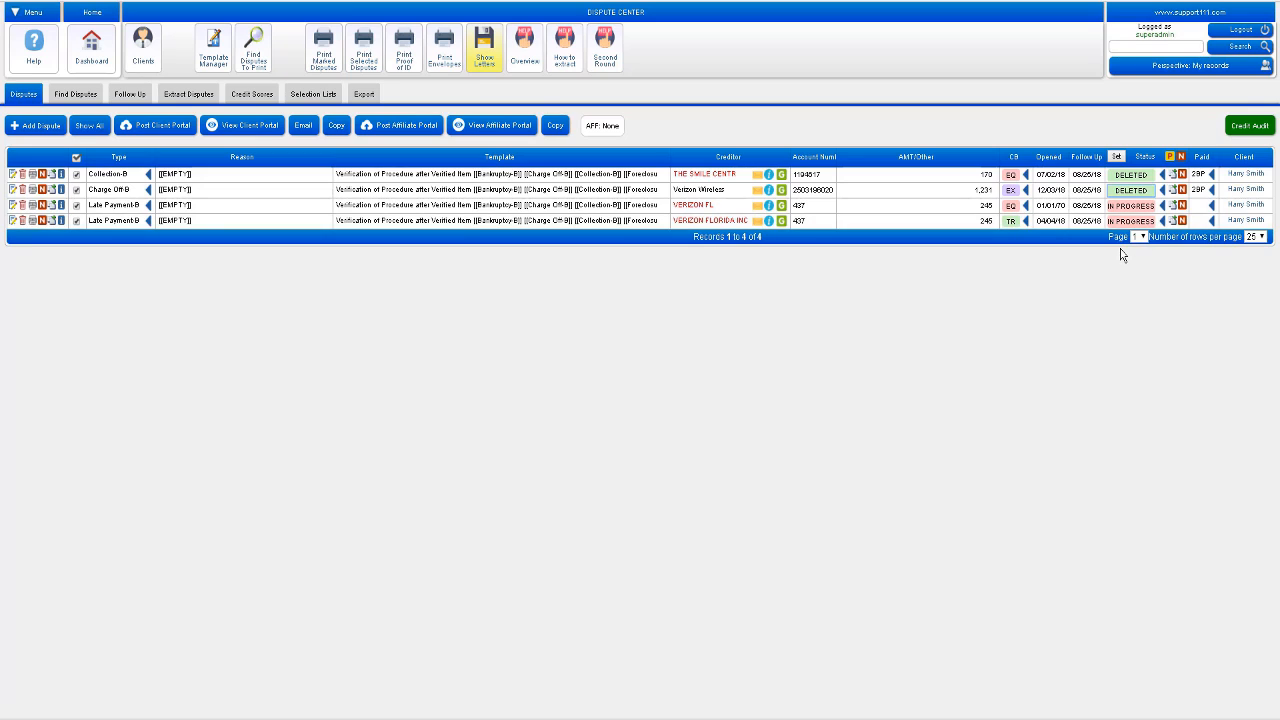
pyautogui.click(1170, 158)
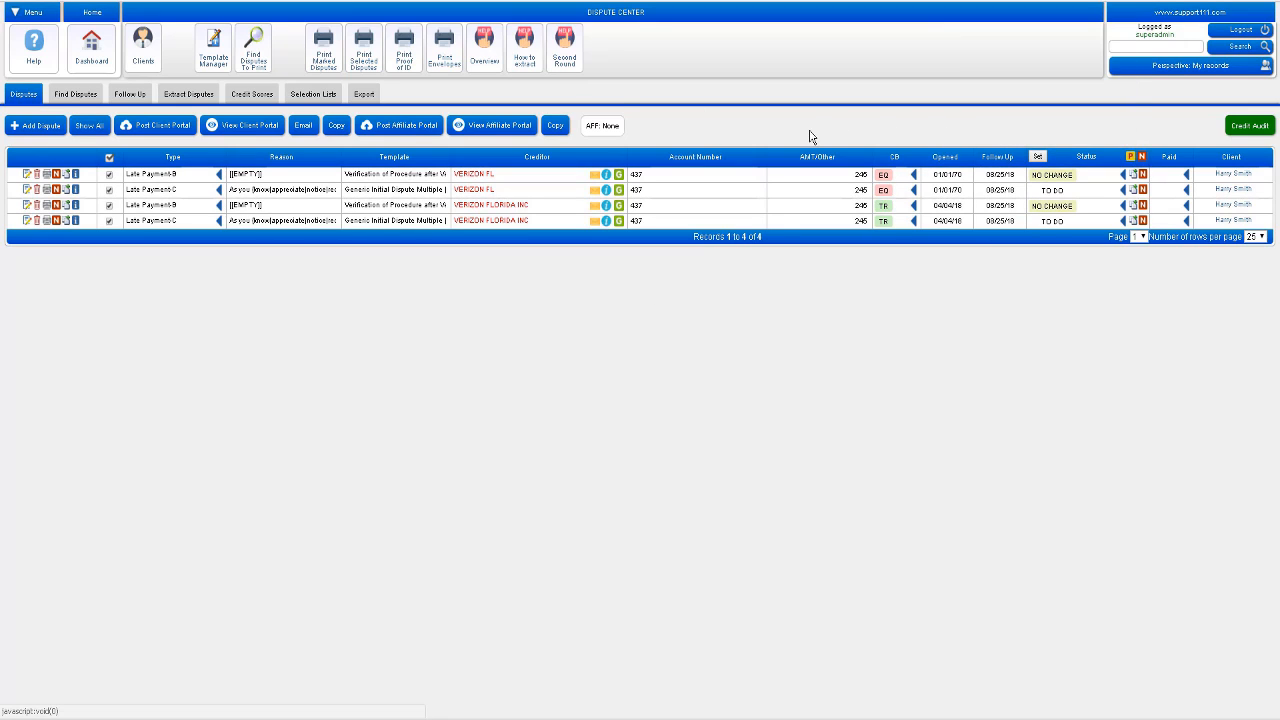
# Step: Show the Selected Contacts list, widen the Follow Up column, and sort by follow-up date
pyautogui.click(147, 61)
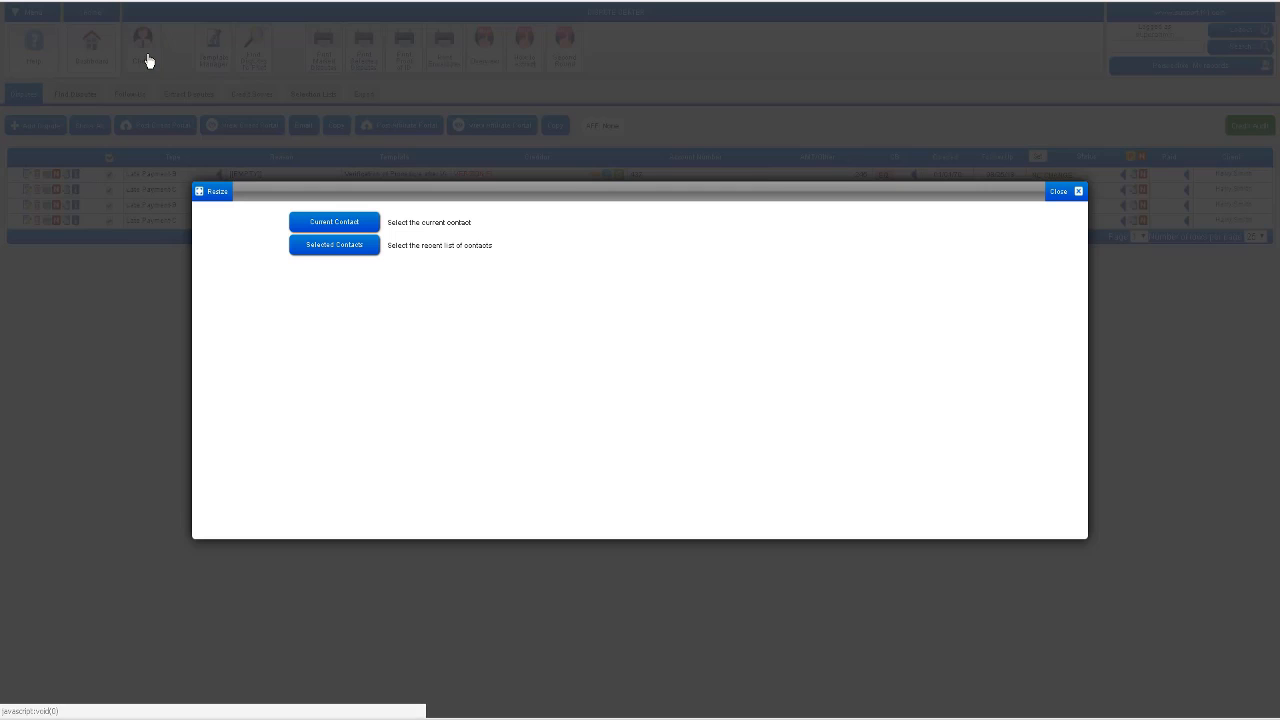
pyautogui.click(335, 249)
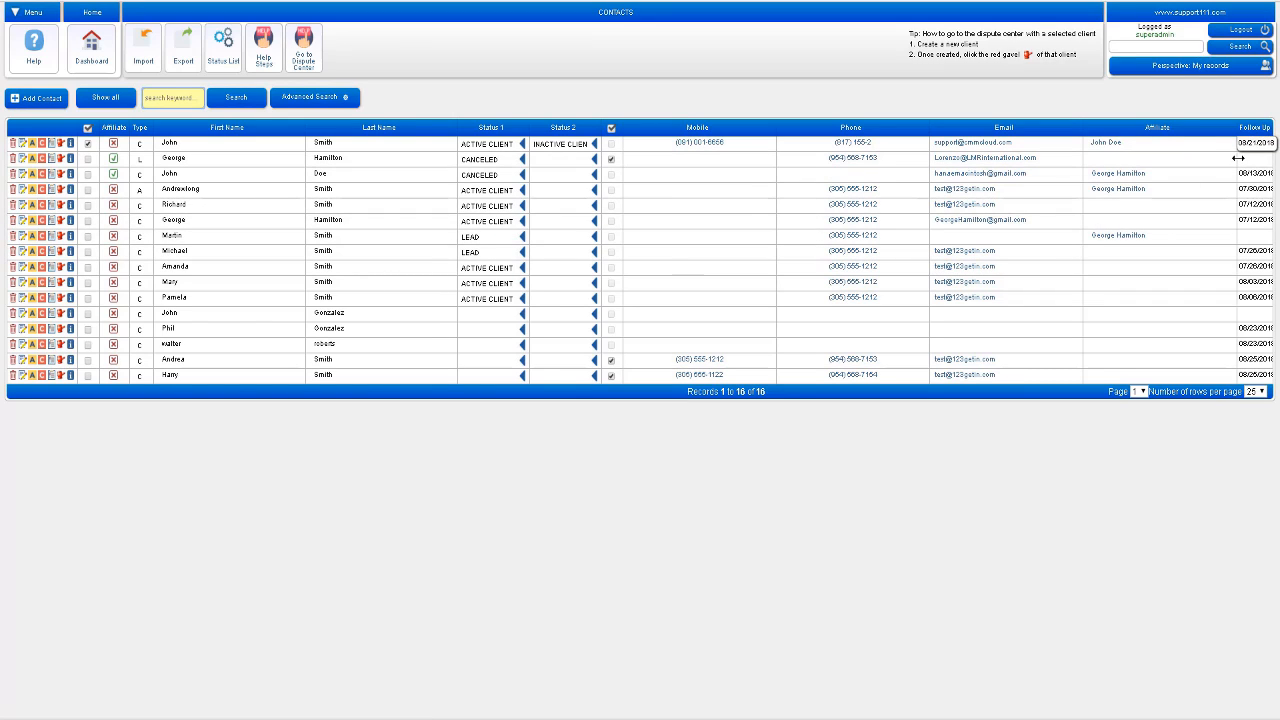
pyautogui.moveTo(1234, 158); pyautogui.dragTo(1197, 158)
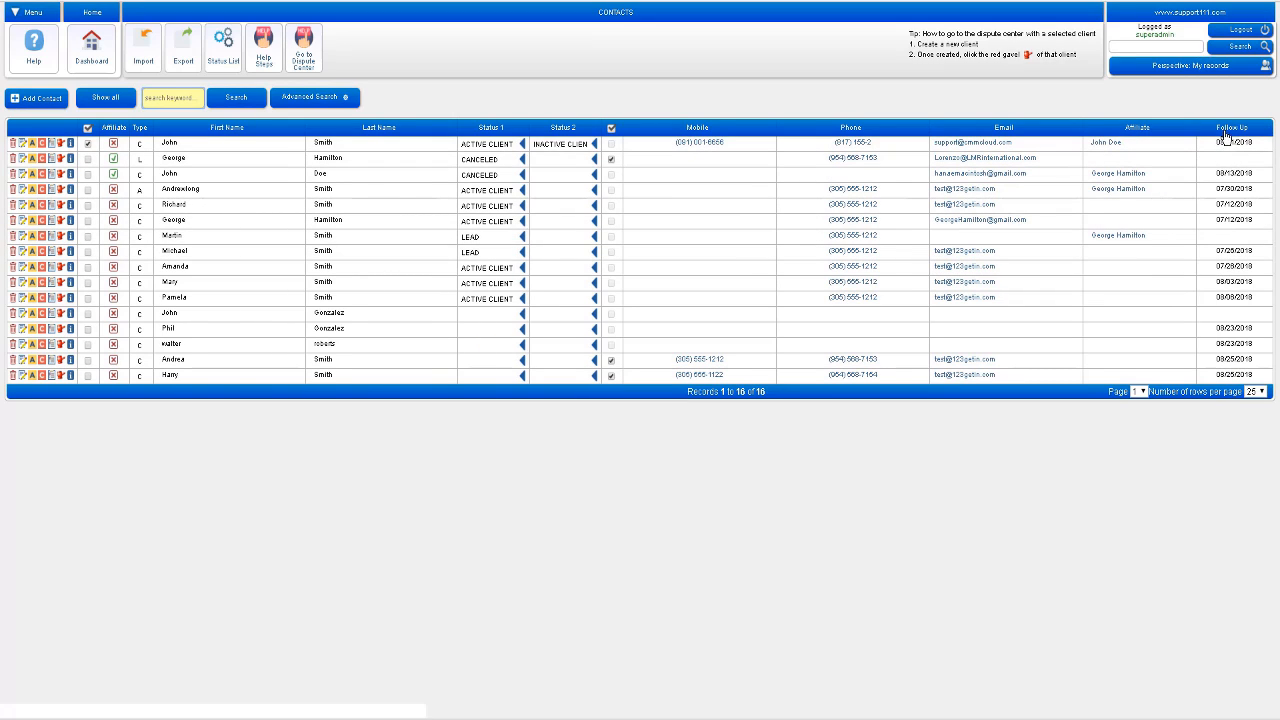
pyautogui.click(1226, 130)
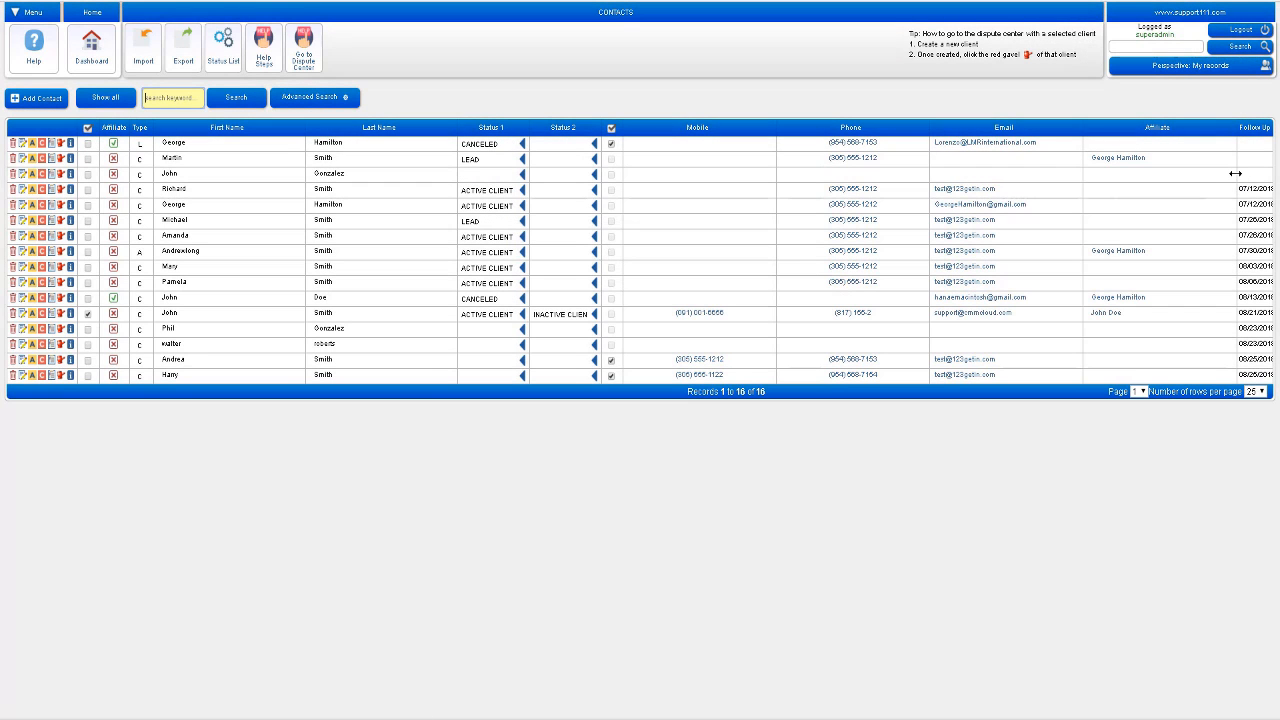
pyautogui.moveTo(1235, 173); pyautogui.dragTo(1223, 169)
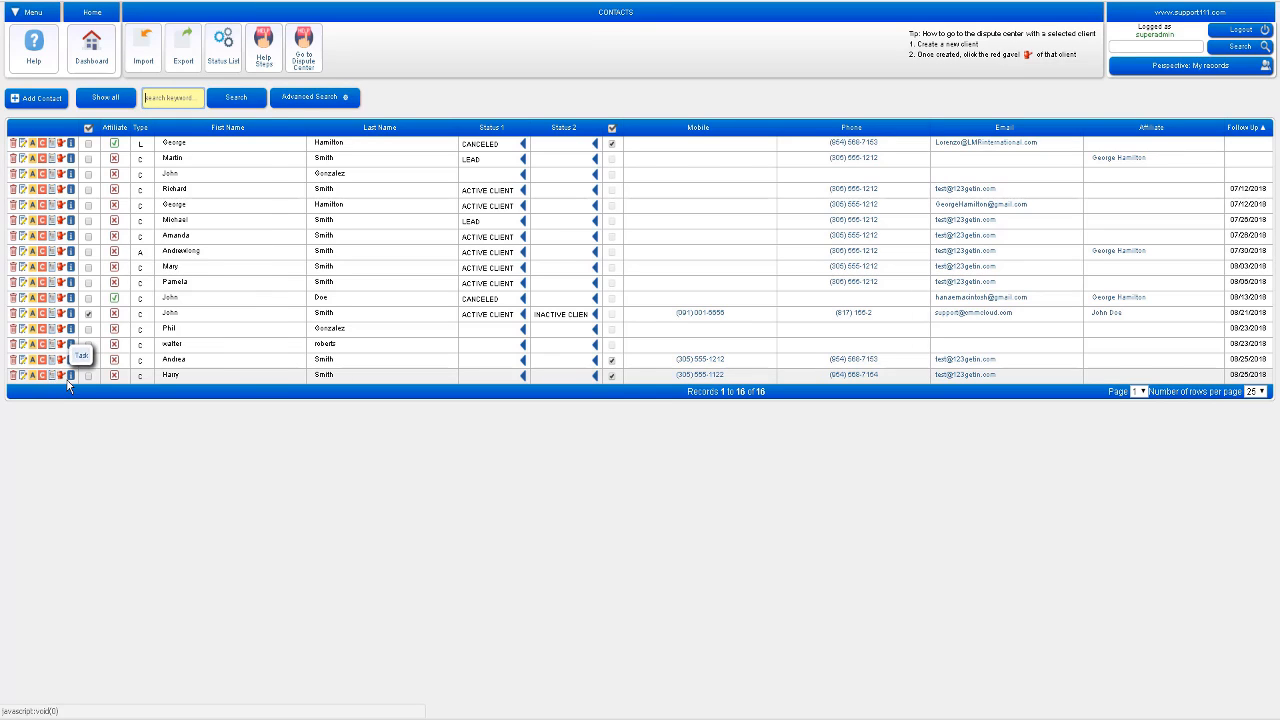
# Step: Add a timeless Task titled 'Ask for SS' for the last client and save it
pyautogui.moveTo(71, 385)
pyautogui.click(52, 377)
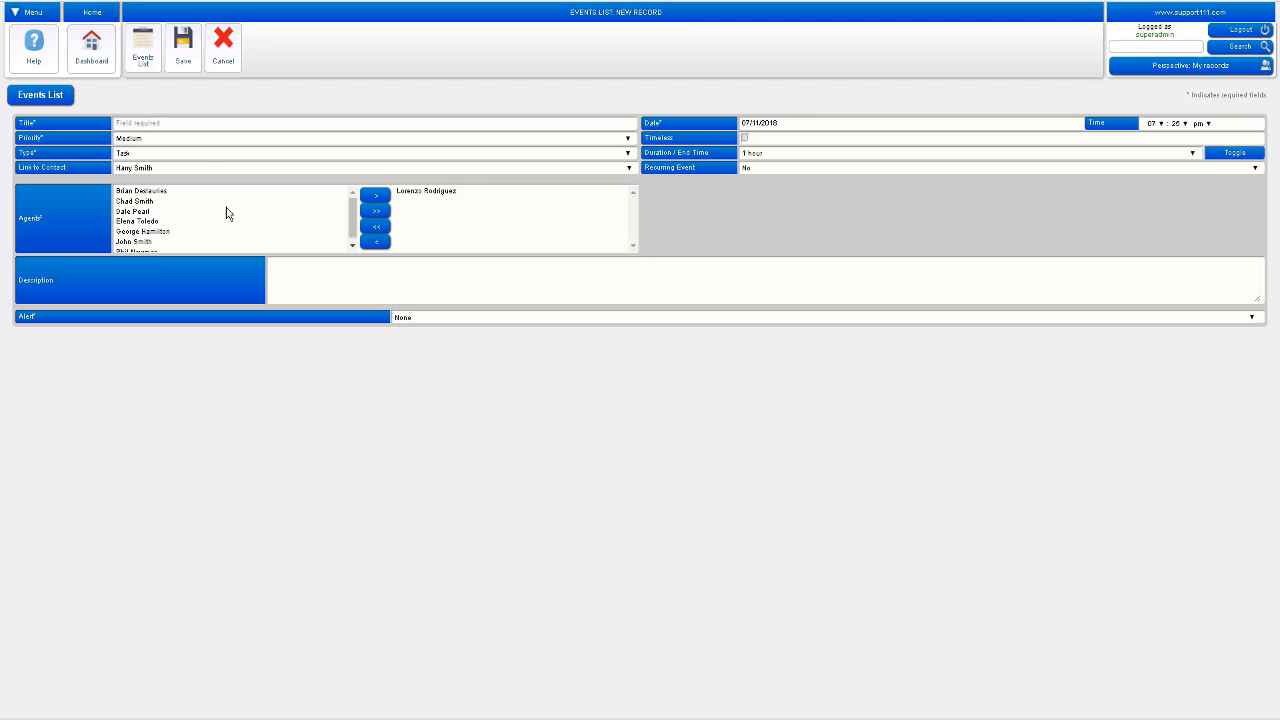
pyautogui.click(168, 123)
pyautogui.write('A')
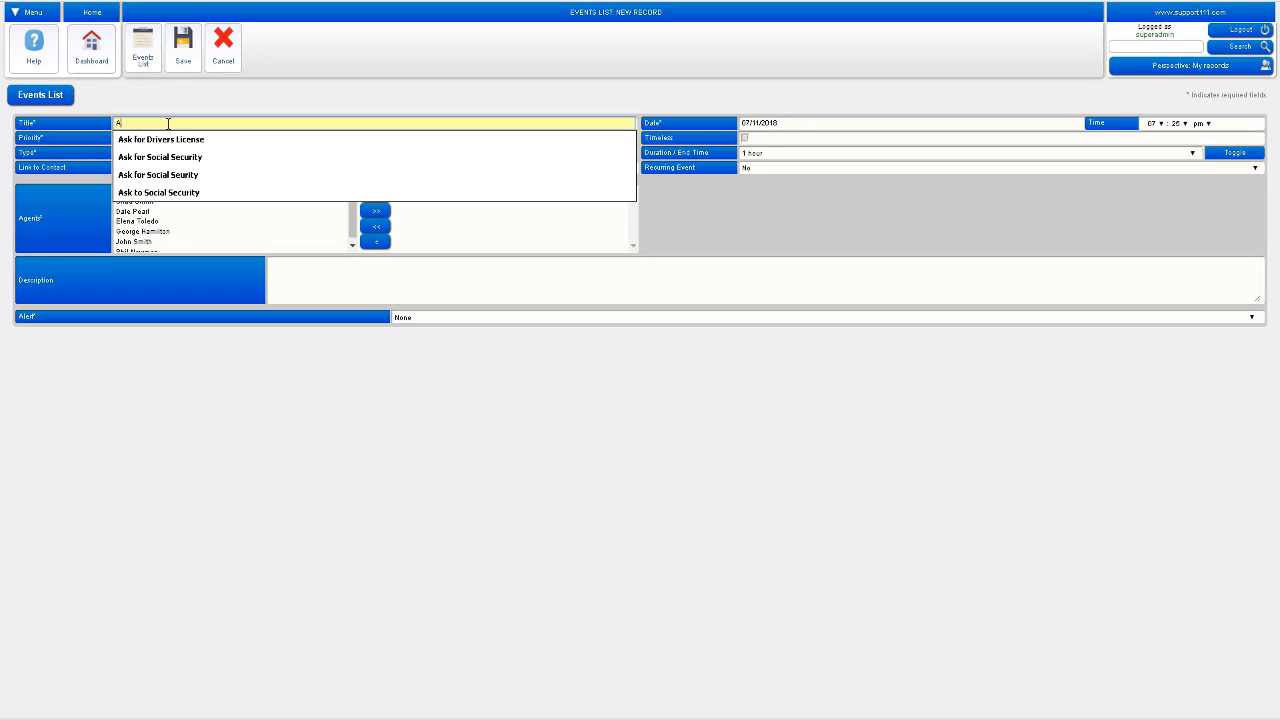
pyautogui.write('sk for SS')
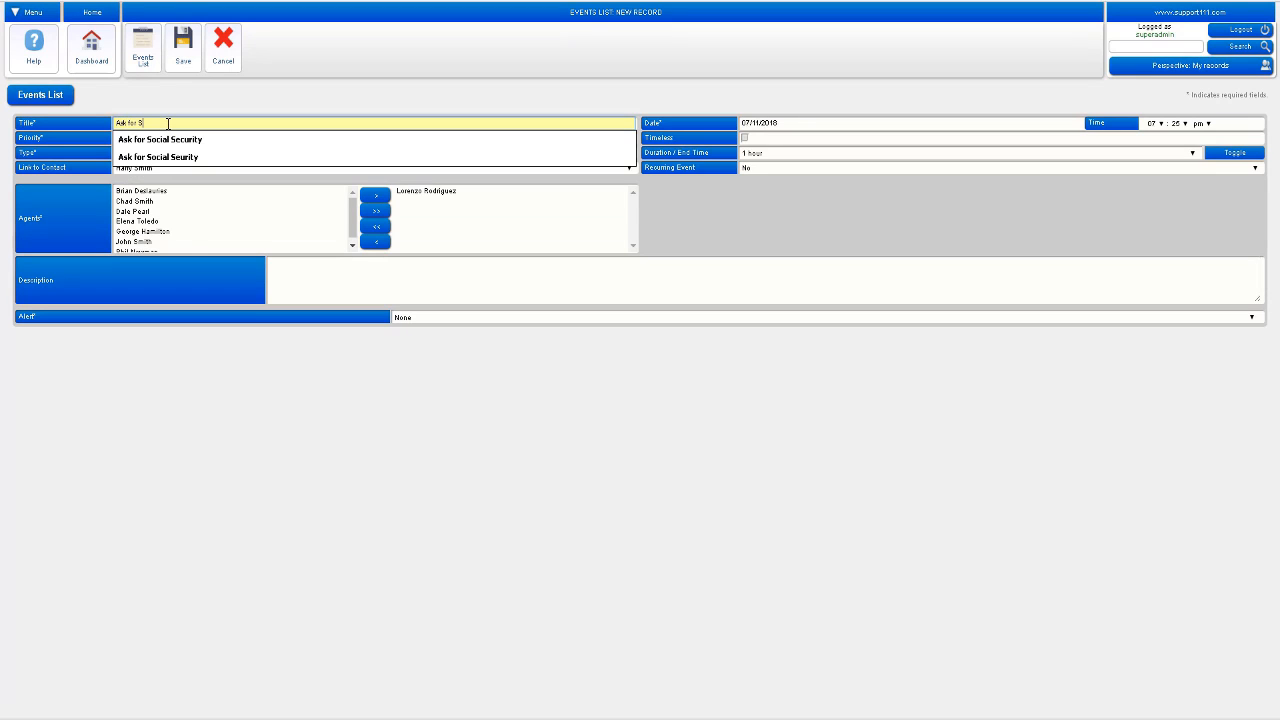
pyautogui.click(199, 107)
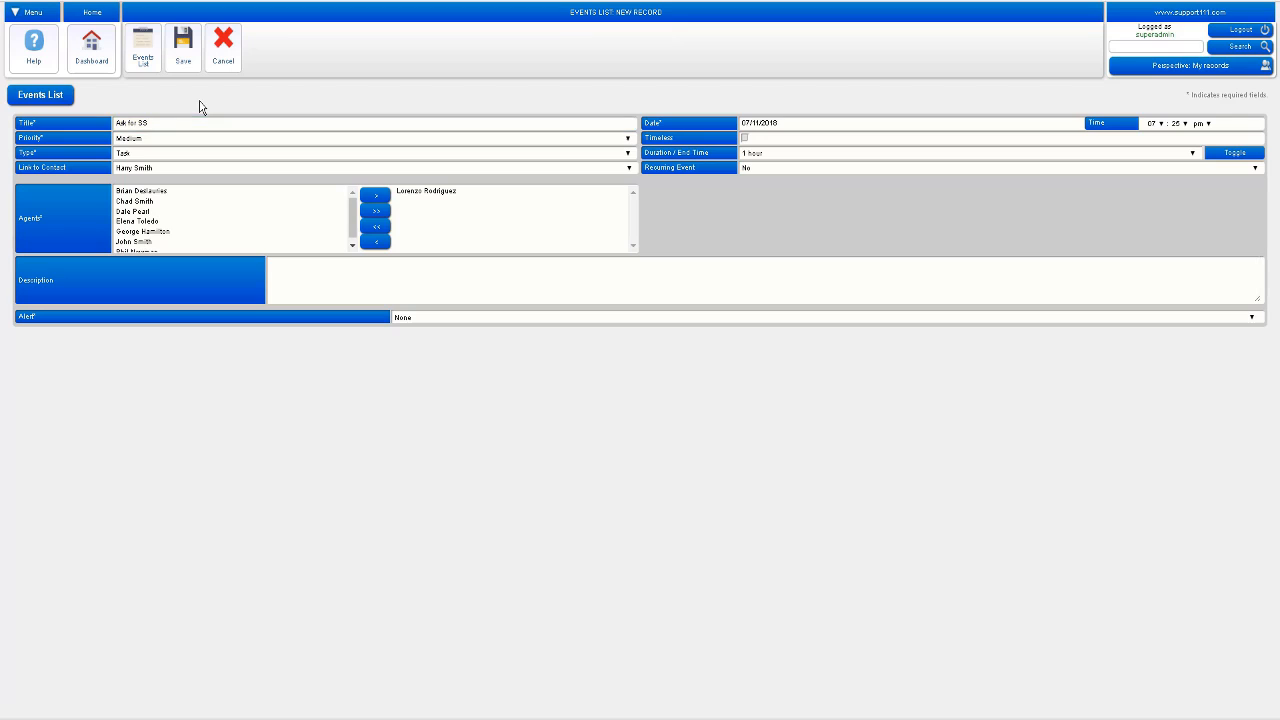
pyautogui.click(145, 155)
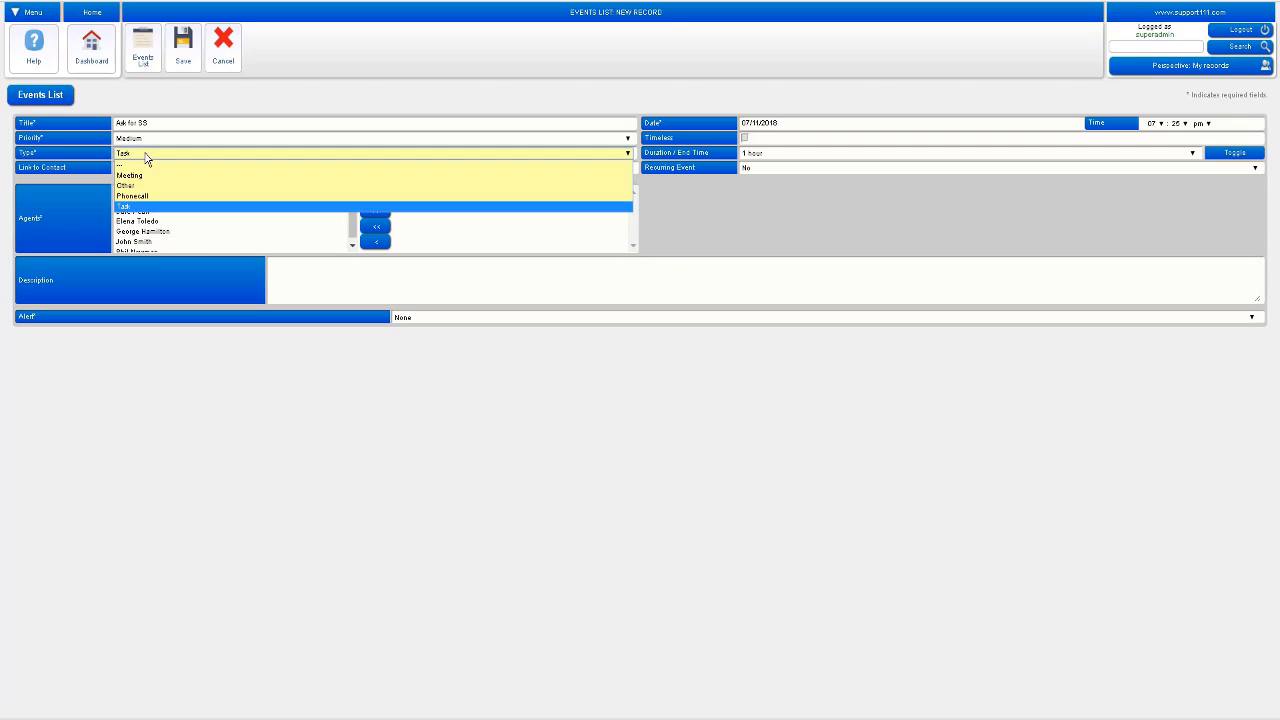
pyautogui.click(148, 208)
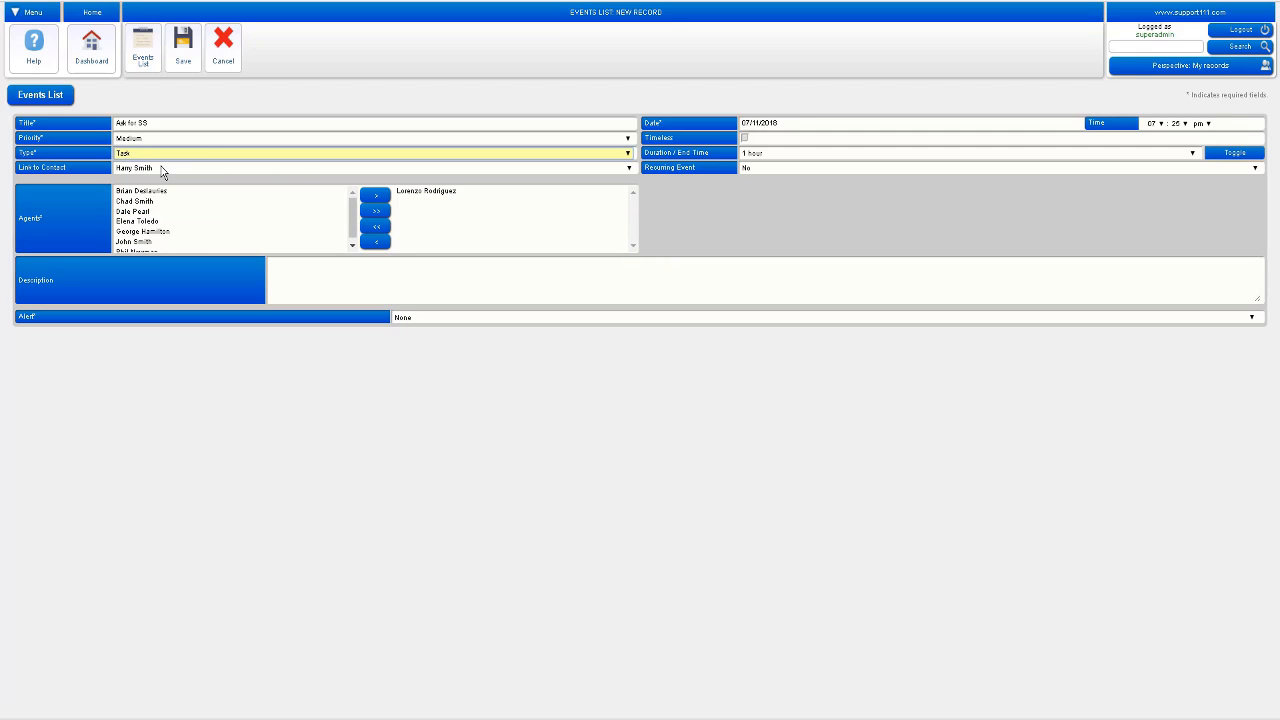
pyautogui.click(744, 138)
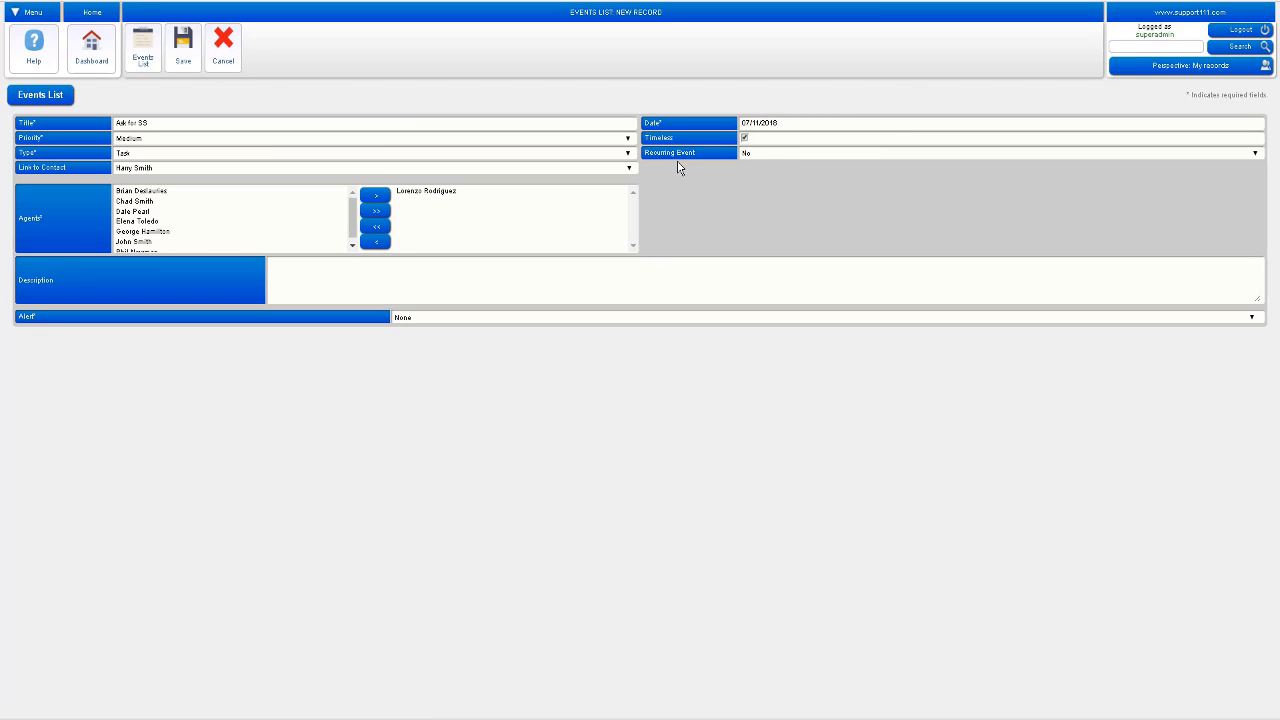
pyautogui.click(181, 45)
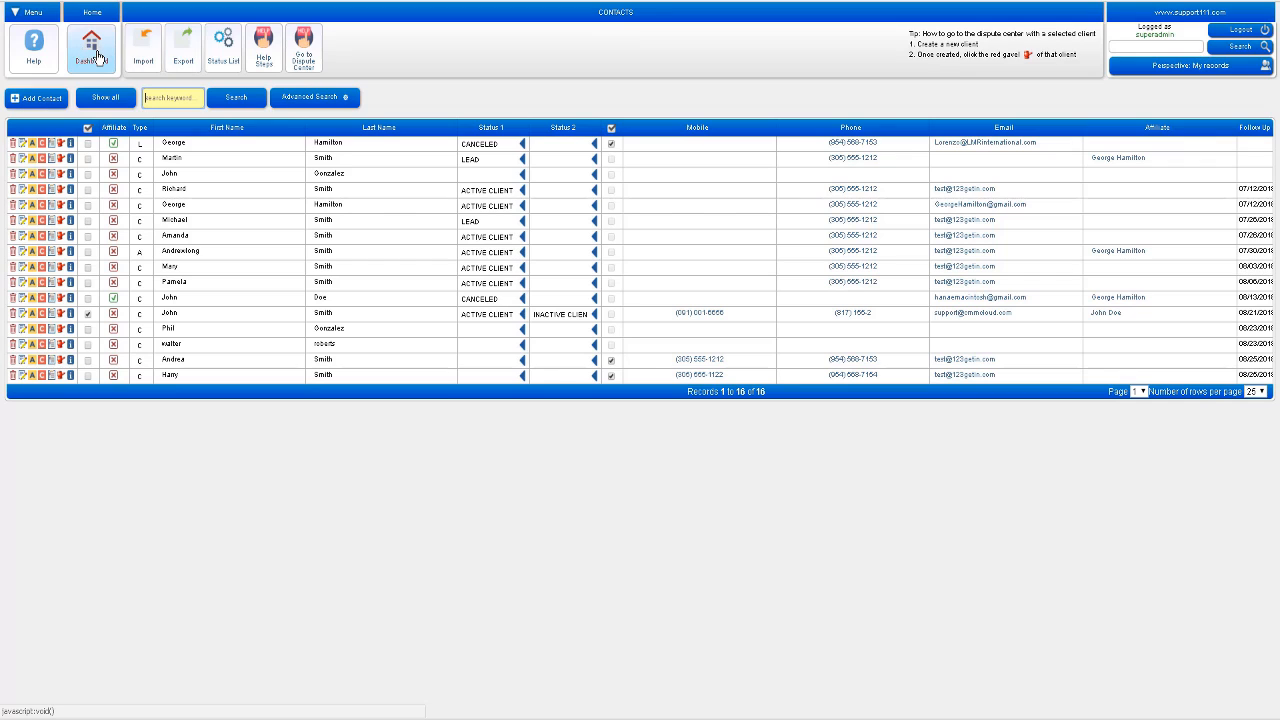
# Step: Go to the Dashboard and open Help, showing the Cloud Manual and Training Videos links
pyautogui.click(97, 57)
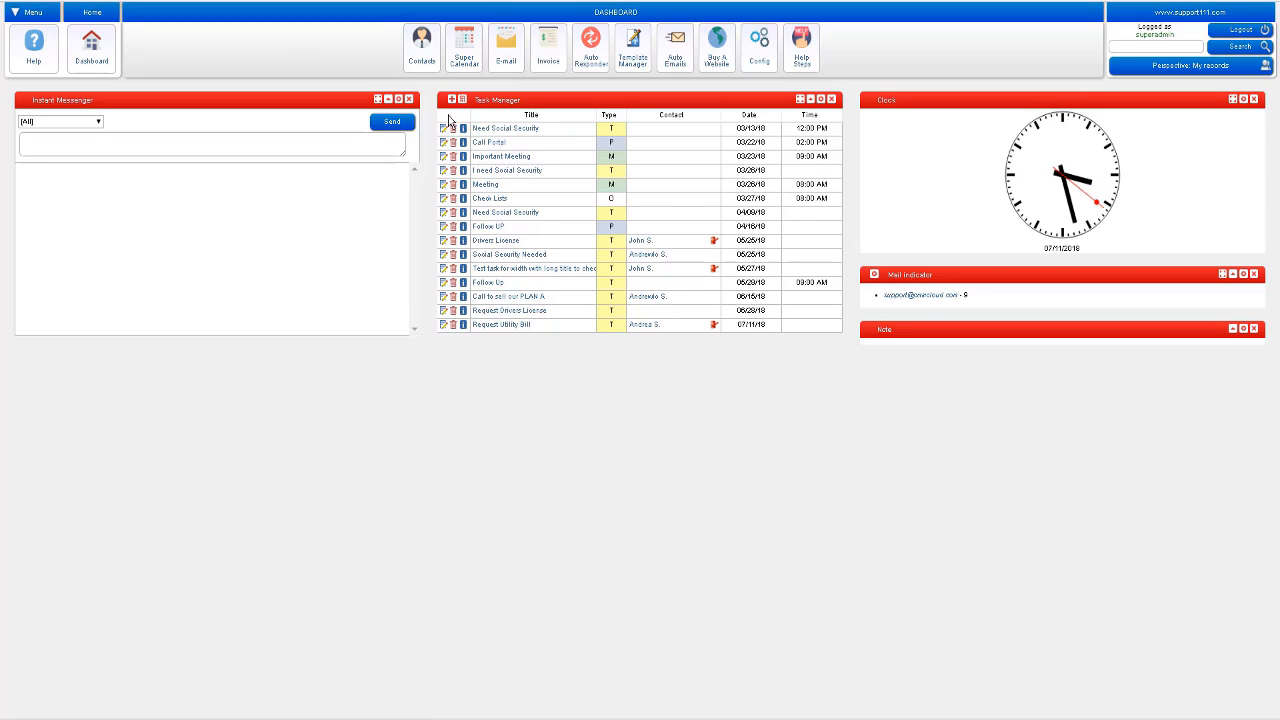
pyautogui.click(57, 1)
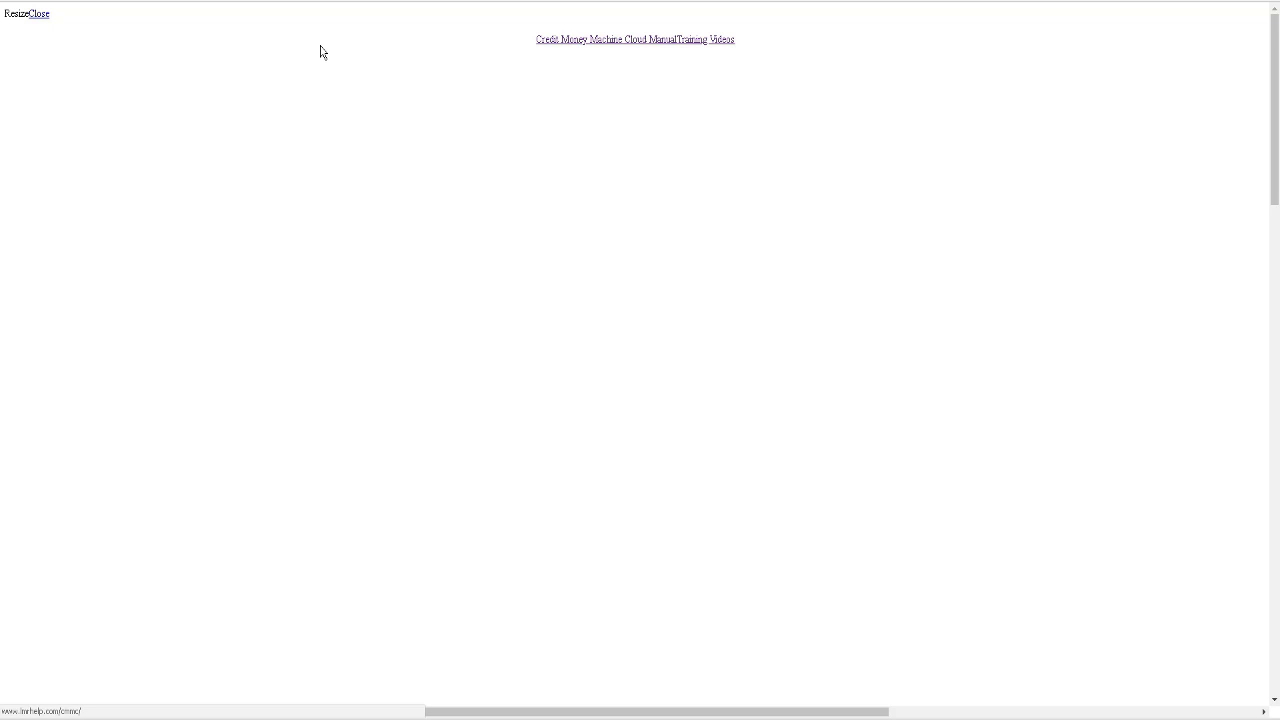
# Step: Close the help lightbox to return to the dashboard's task list
pyautogui.click(46, 6)
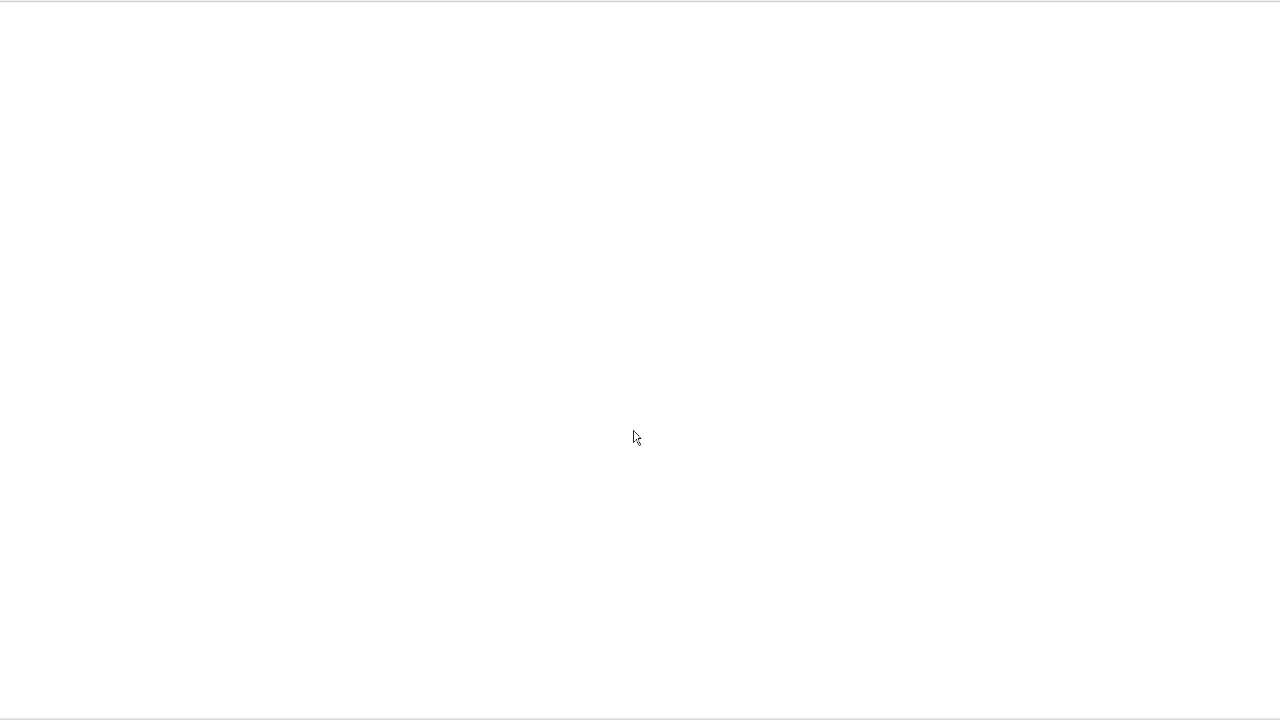